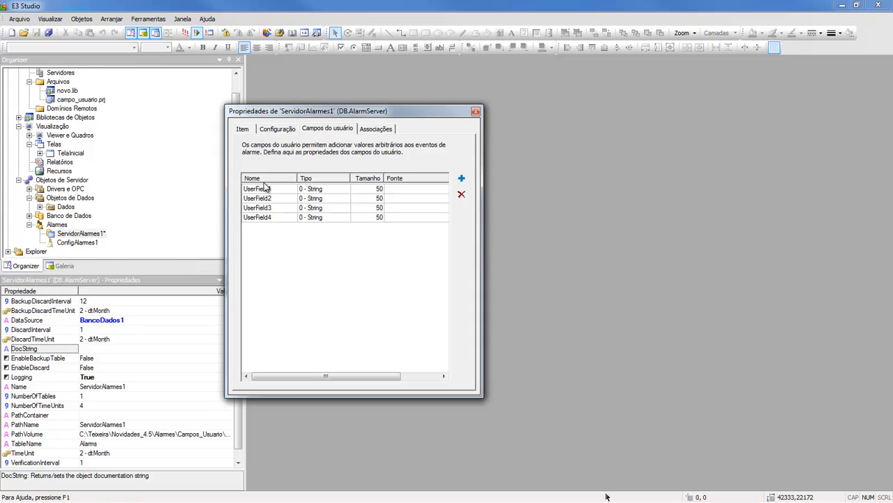
- Add an extra user field to ServidorAlarmes1 and delete it again
click(461, 179)
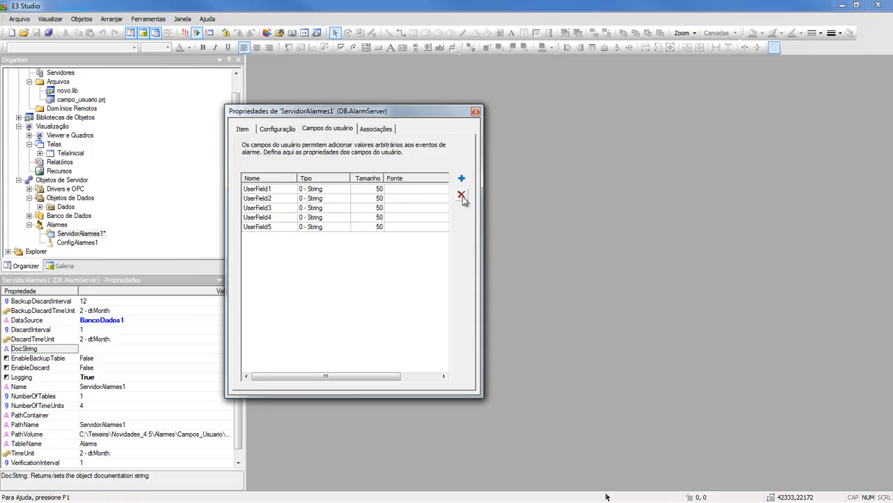
click(462, 195)
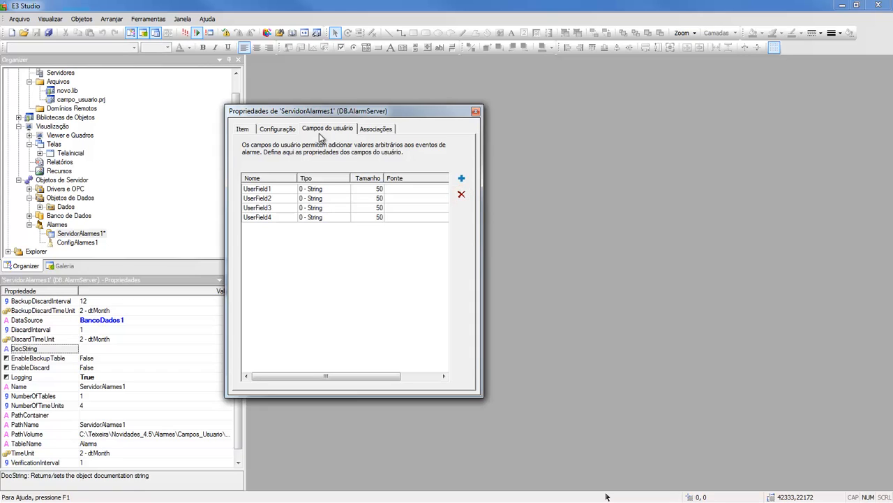
- Rename the UserField1 user field of ServidorAlarmes1 to Descricao and keep its type as String
click(280, 192)
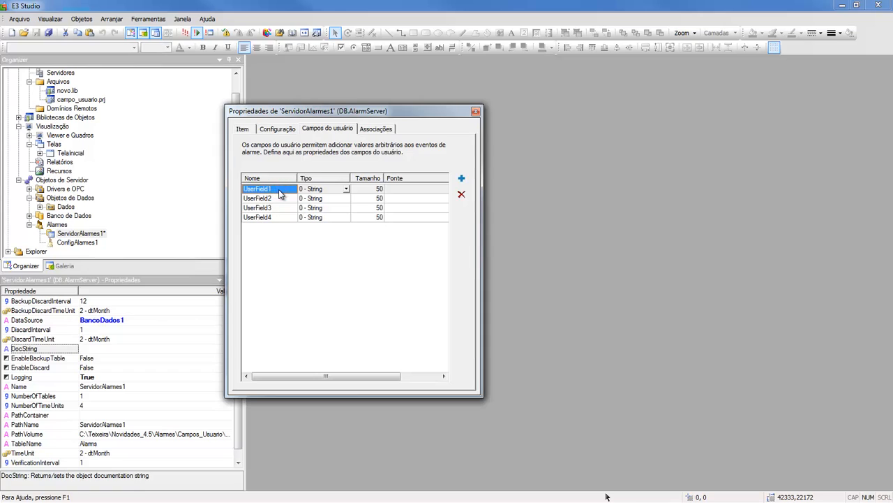
click(280, 190)
text(Descri)
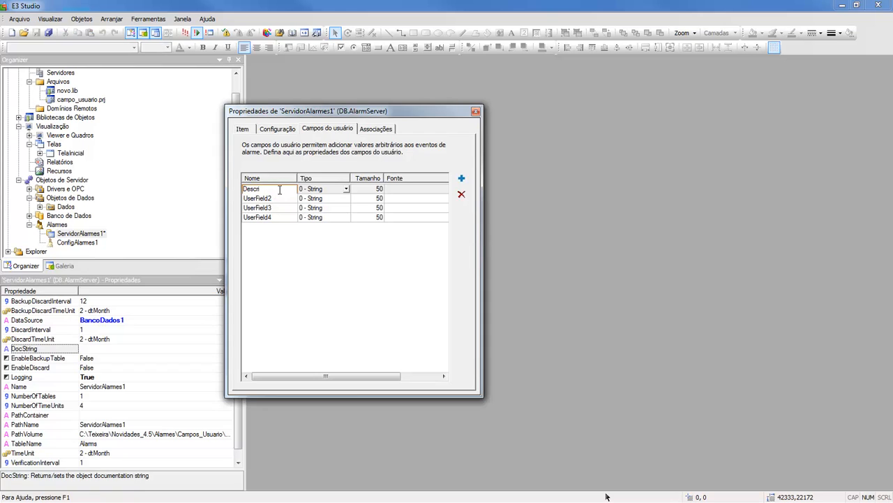
text(cao)
click(346, 189)
click(347, 190)
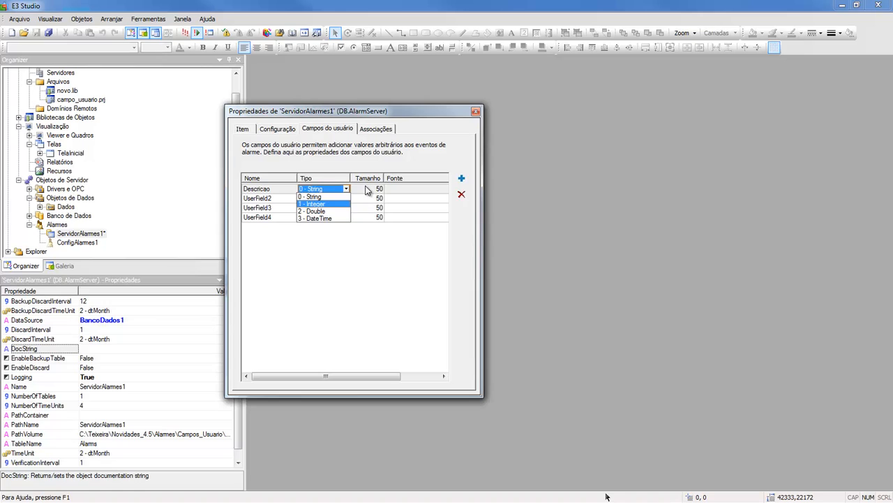
click(368, 190)
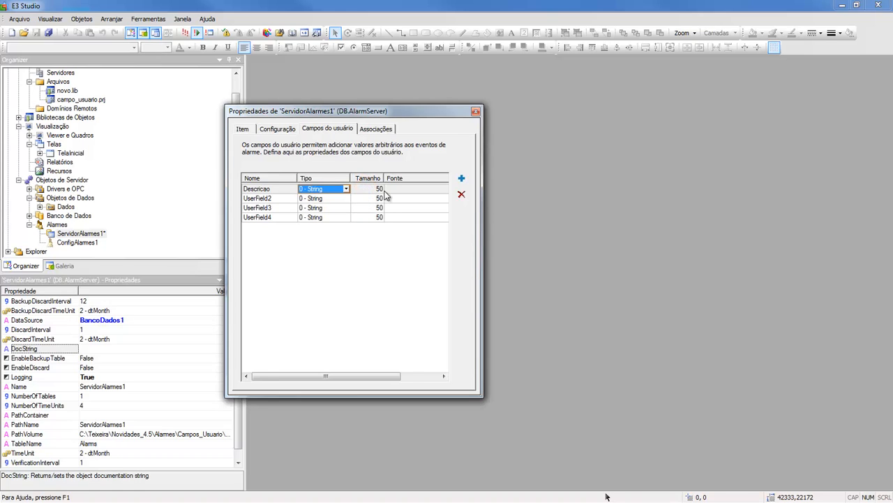
- Widen the properties window and set the Descricao field's source (Fonte) to "valor padrao"
click(388, 190)
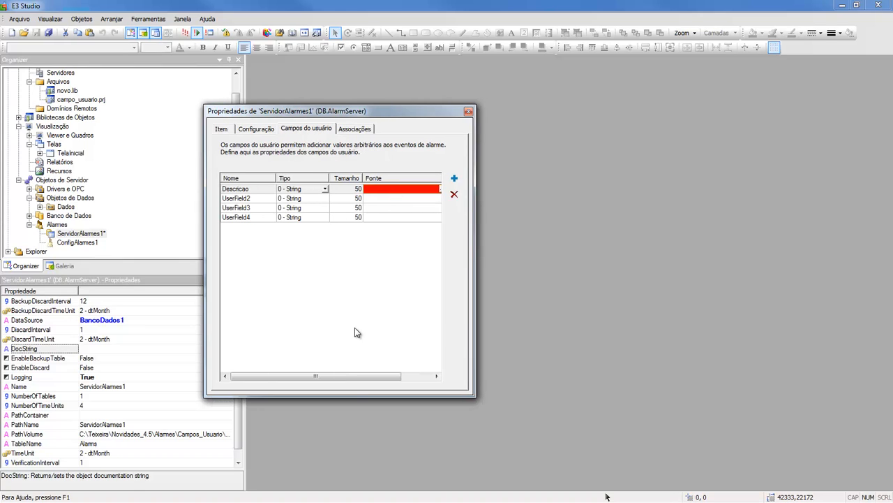
drag(473, 279, 531, 277)
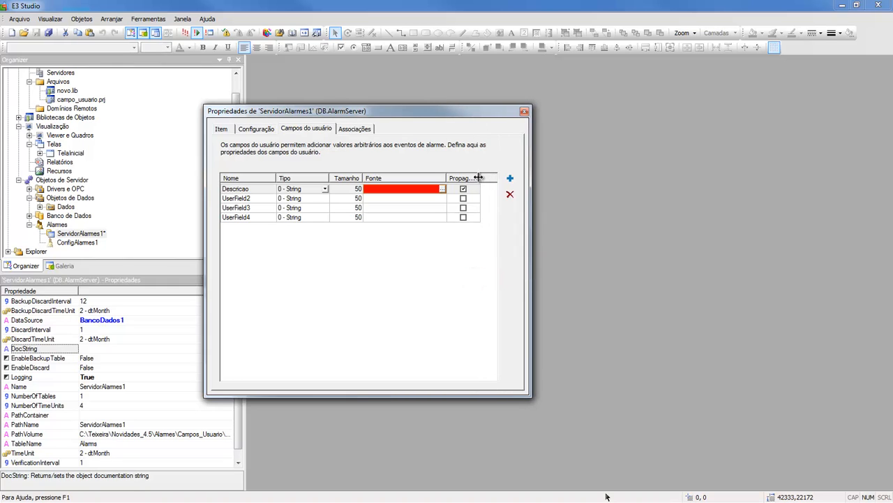
drag(479, 178, 493, 178)
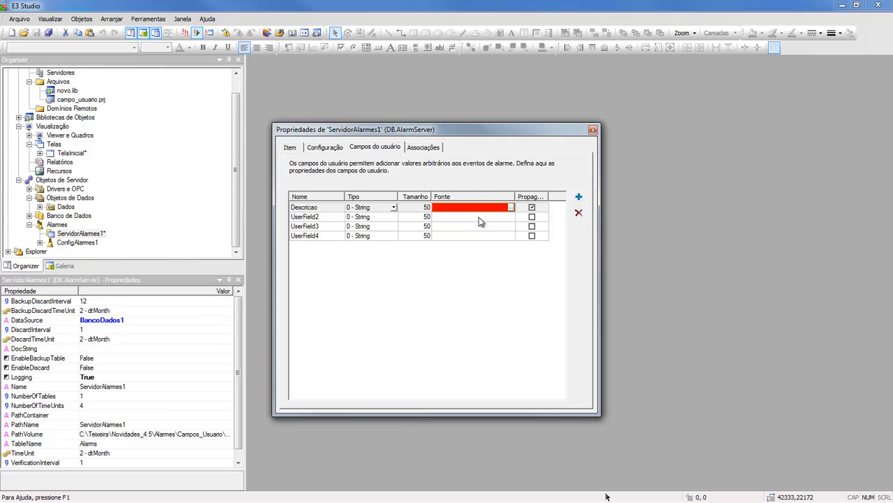
text("valor pad)
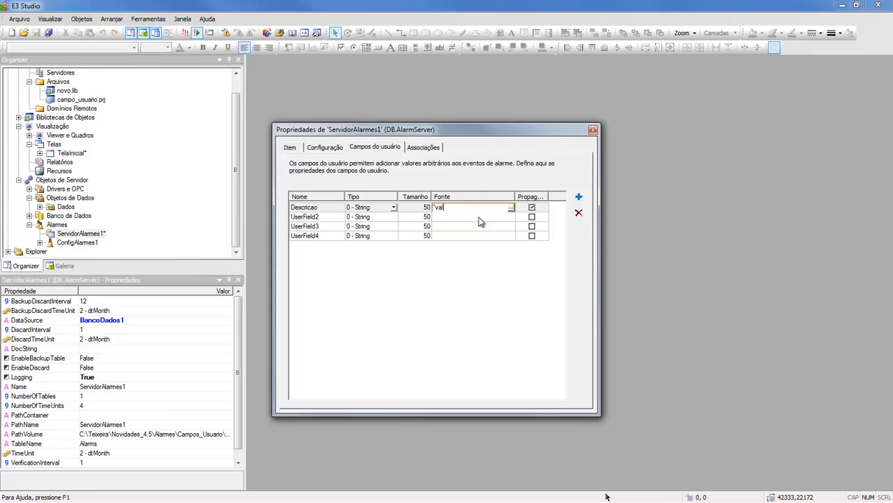
text(rao")
key(Return)
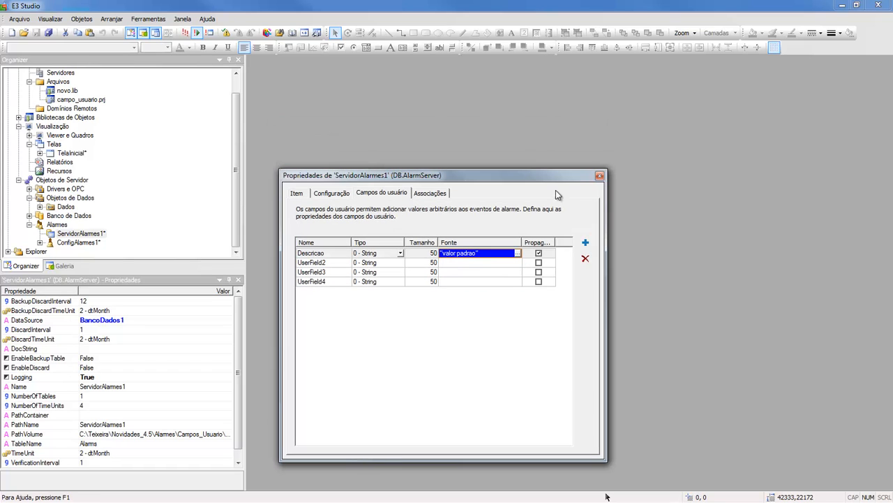
click(599, 176)
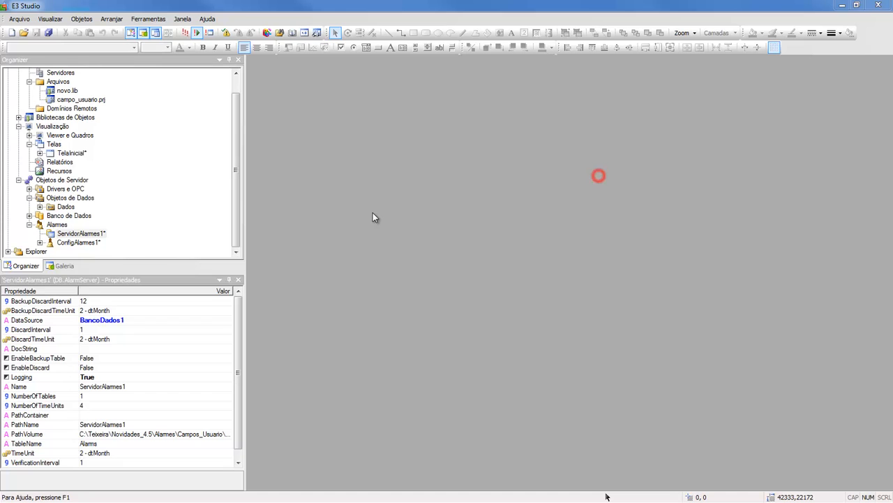
- Open the properties of ConfigAlarmes1 and examine the value and source of Descricao in its alarm area settings
click(77, 243)
right_click(77, 243)
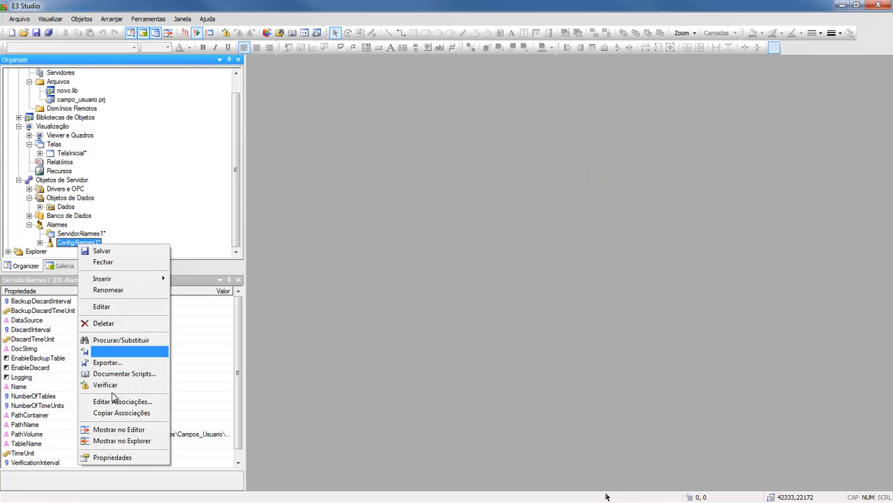
click(112, 455)
click(352, 196)
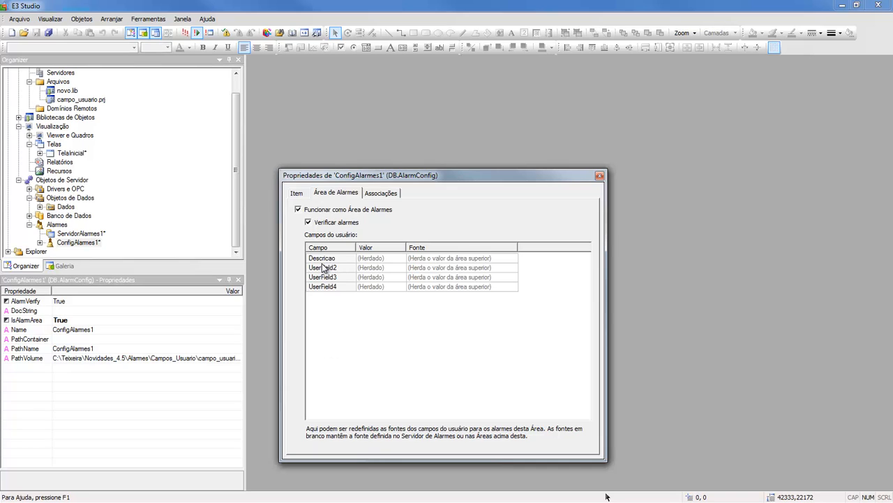
click(370, 259)
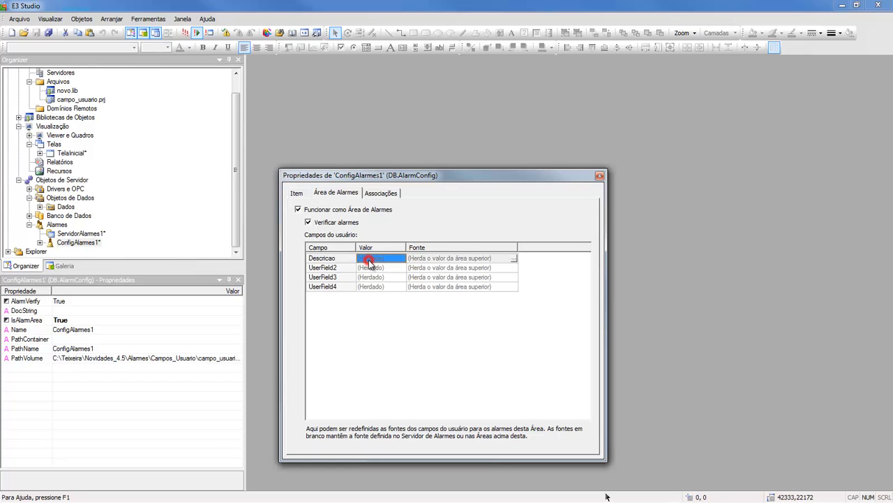
click(429, 258)
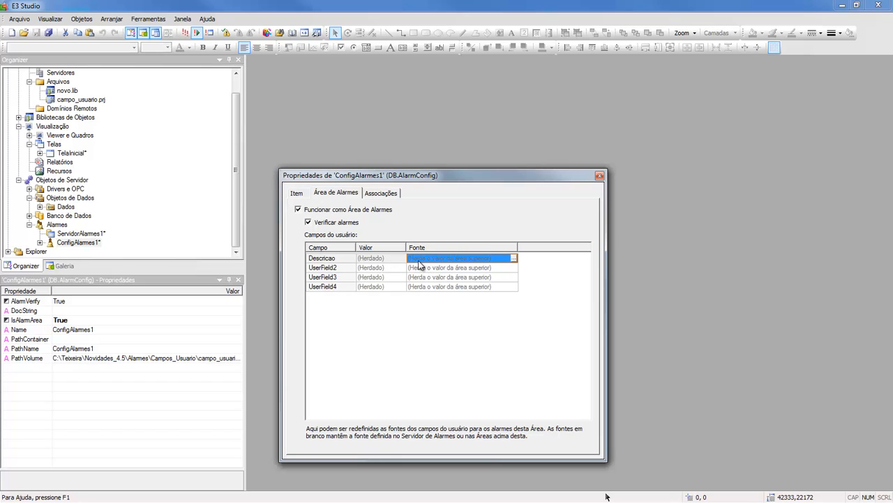
- Set the value of the Descricao user field in Area1 of ConfigAlarmes1 to "descrição area1"
click(40, 243)
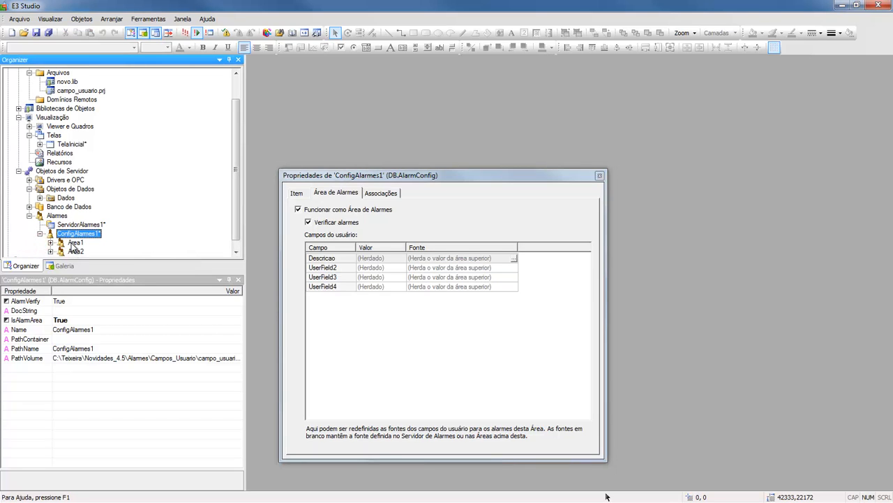
click(74, 242)
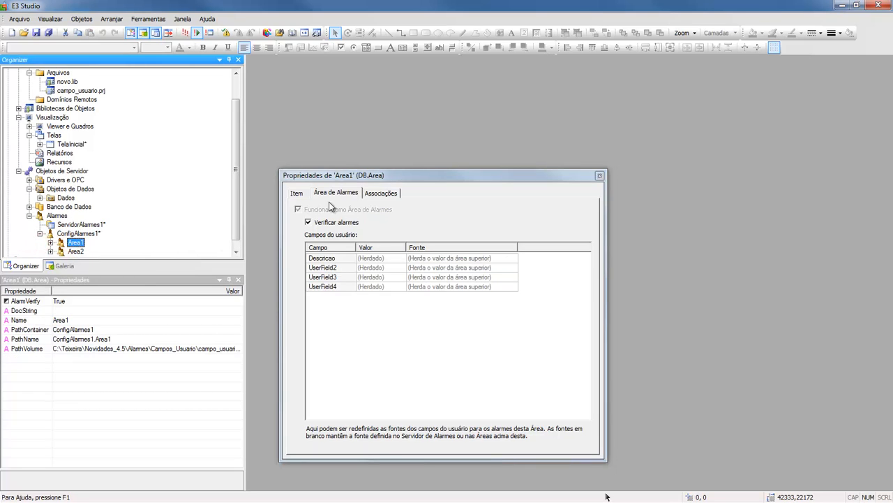
click(374, 258)
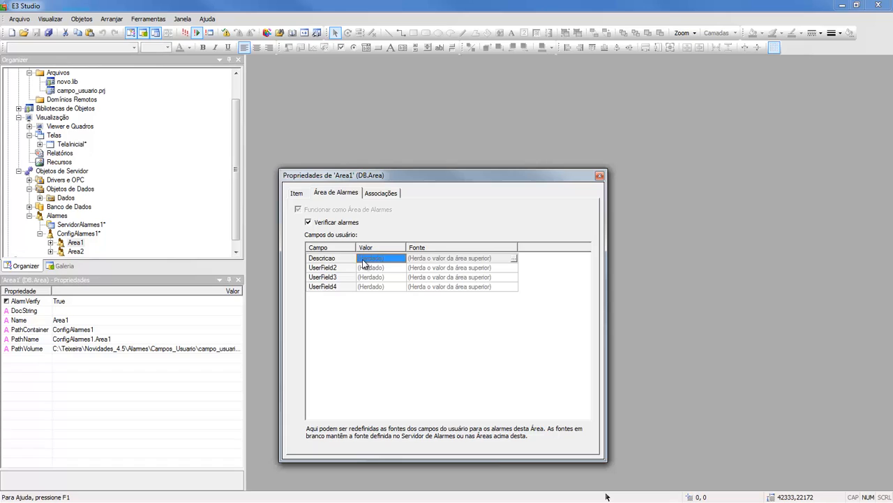
text(des)
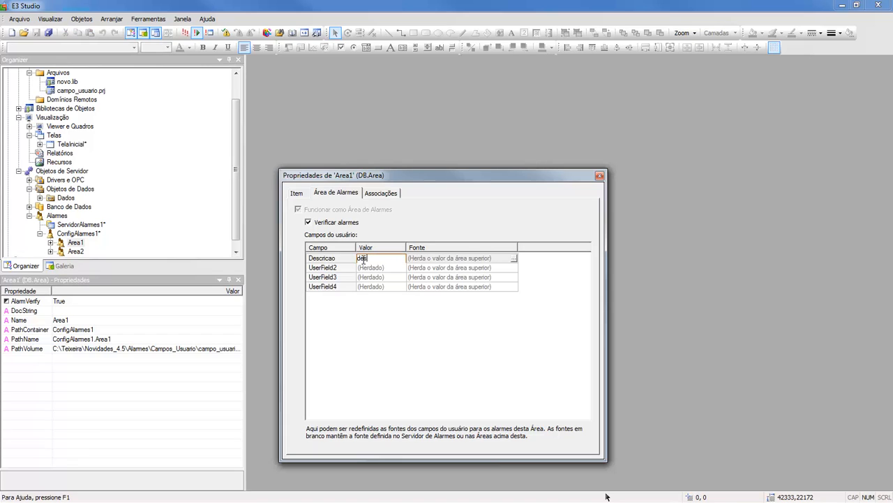
text(crção area1)
key(Return)
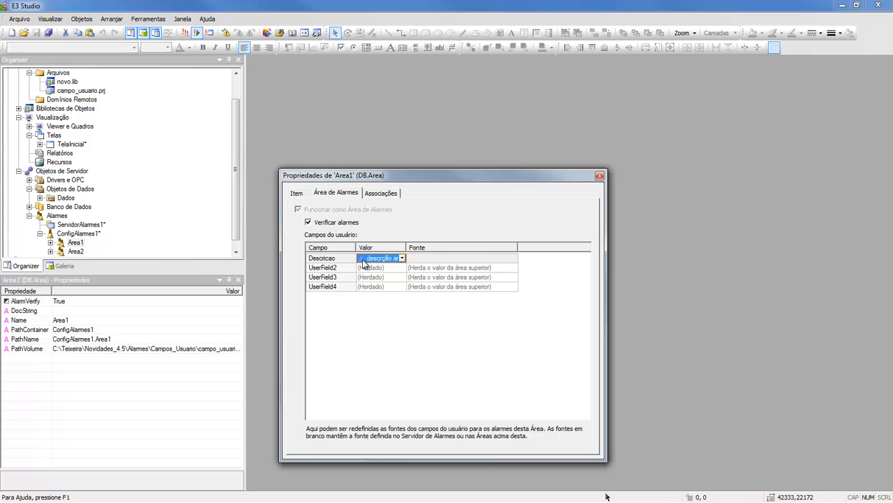
click(383, 258)
click(375, 257)
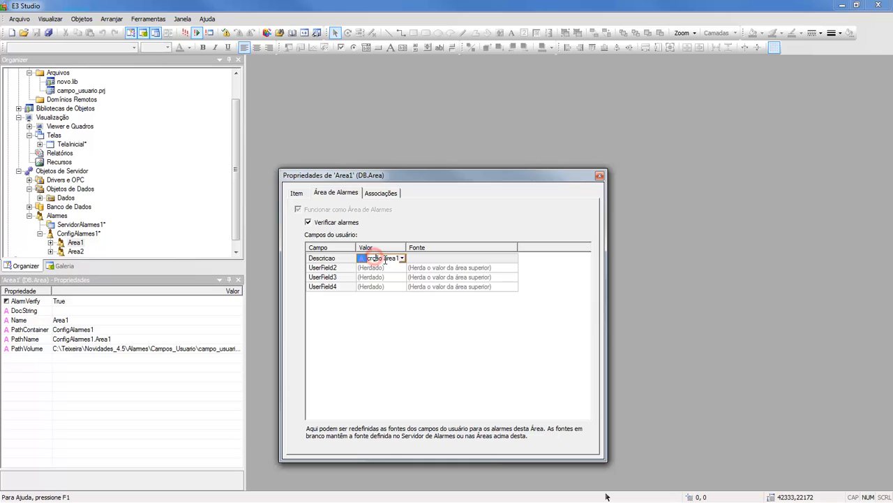
text(i)
key(Return)
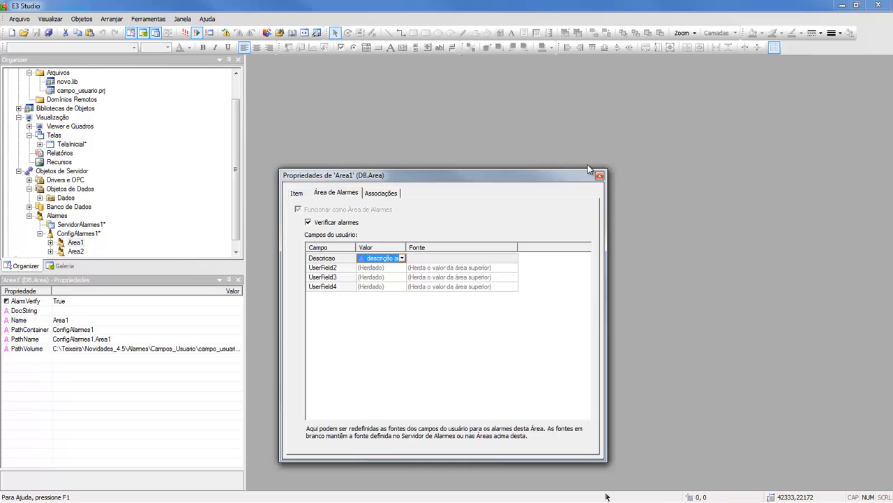
double_click(406, 247)
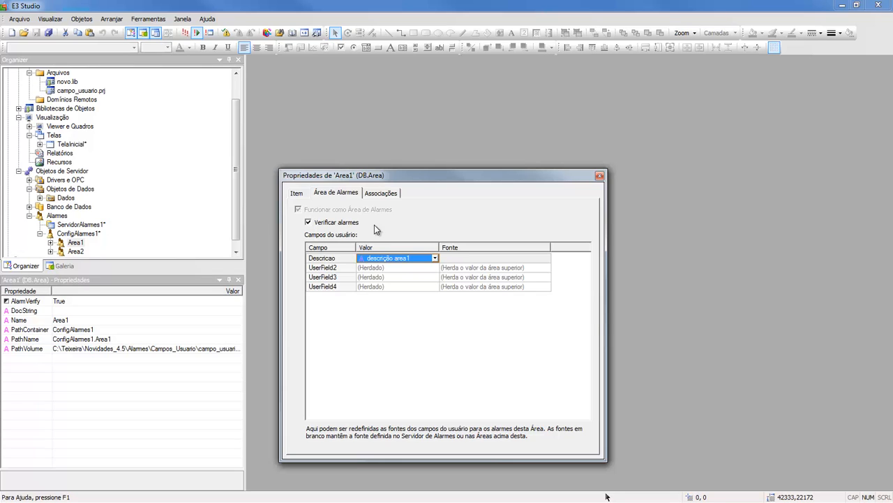
- Compare the Descricao source defined in ServidorAlarmes1 with the Descricao value defined in Area1
click(81, 224)
click(330, 193)
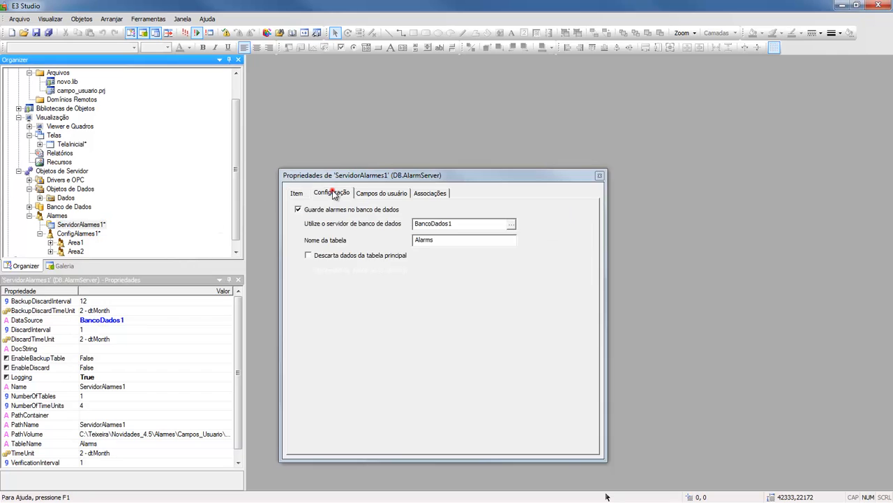
click(377, 193)
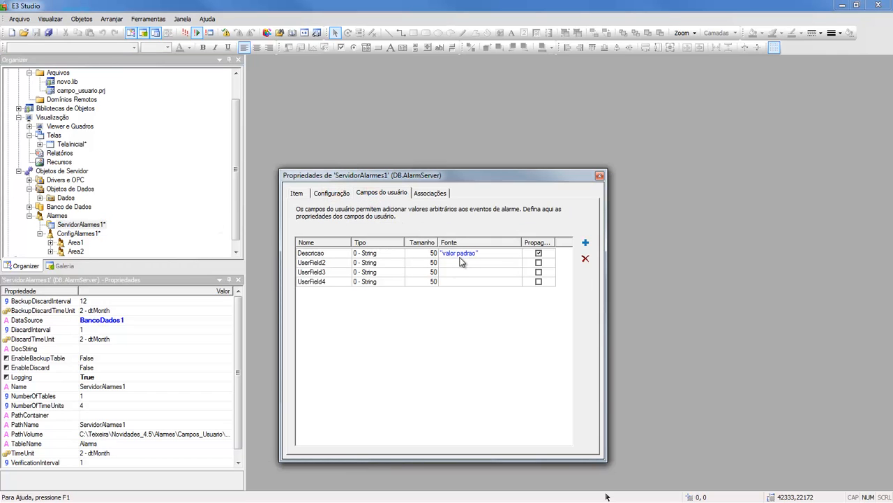
click(72, 243)
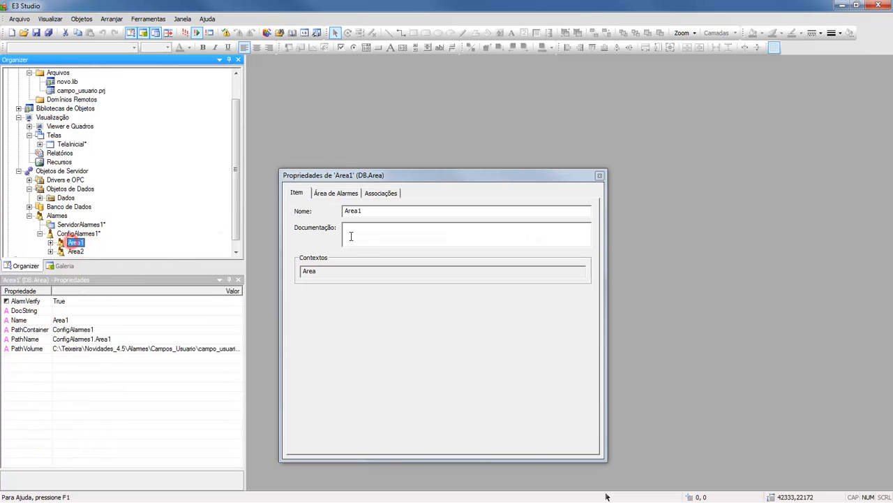
click(348, 193)
drag(404, 247, 424, 248)
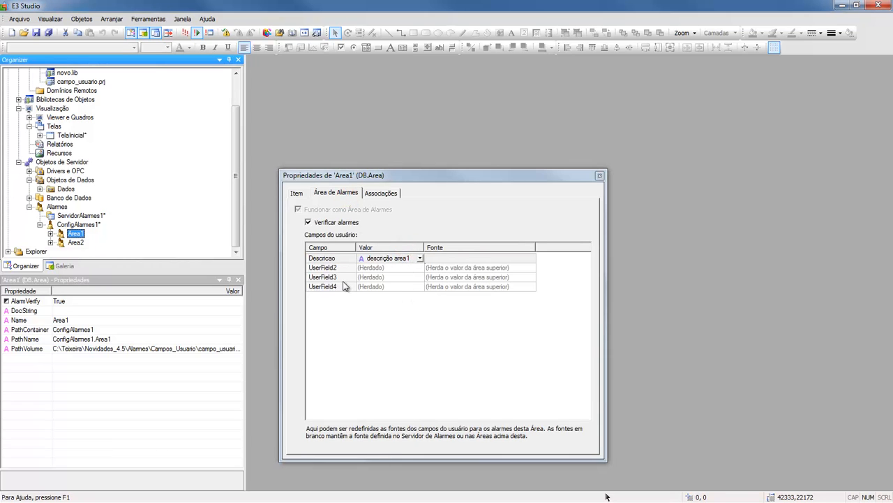
- Set the source (Fonte) of the Descricao user field in AlarmeAnalogico1 of Area1 to Dados.TagInterno1.DocString
click(50, 233)
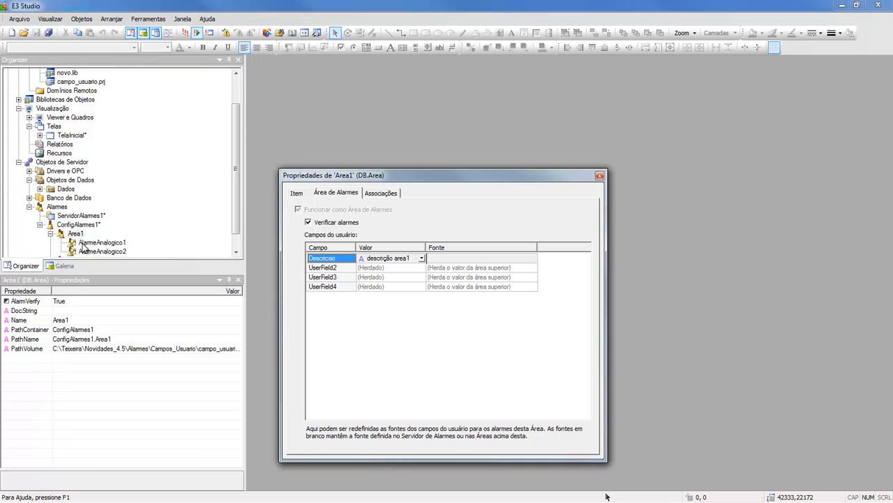
right_click(103, 244)
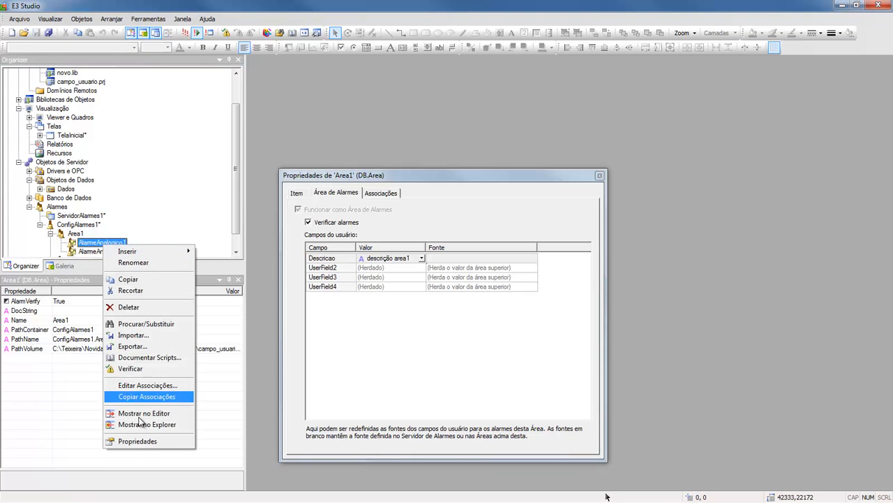
click(137, 441)
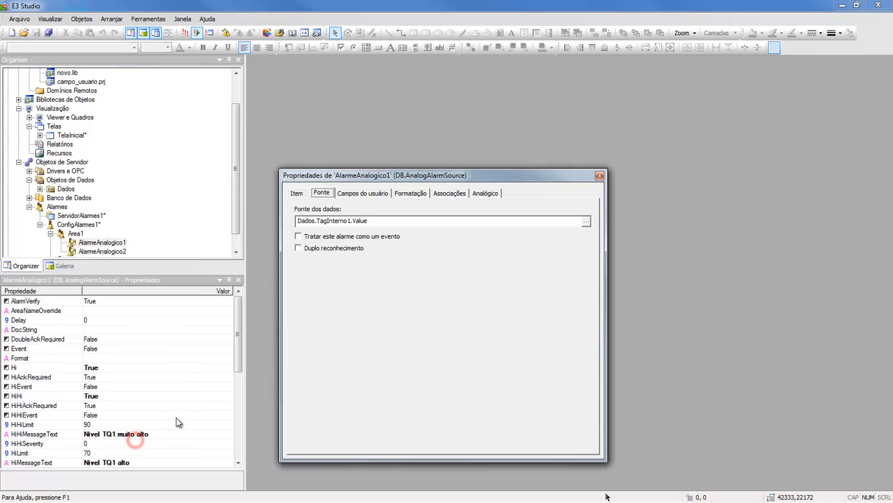
click(361, 195)
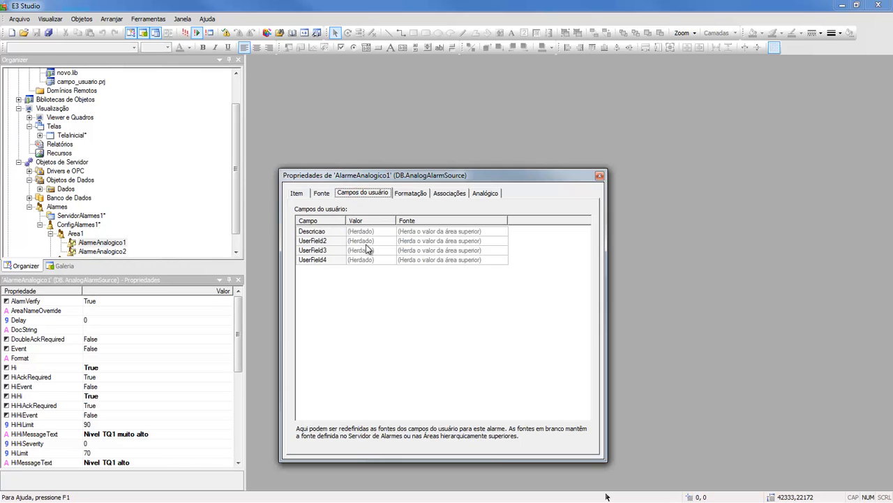
click(359, 231)
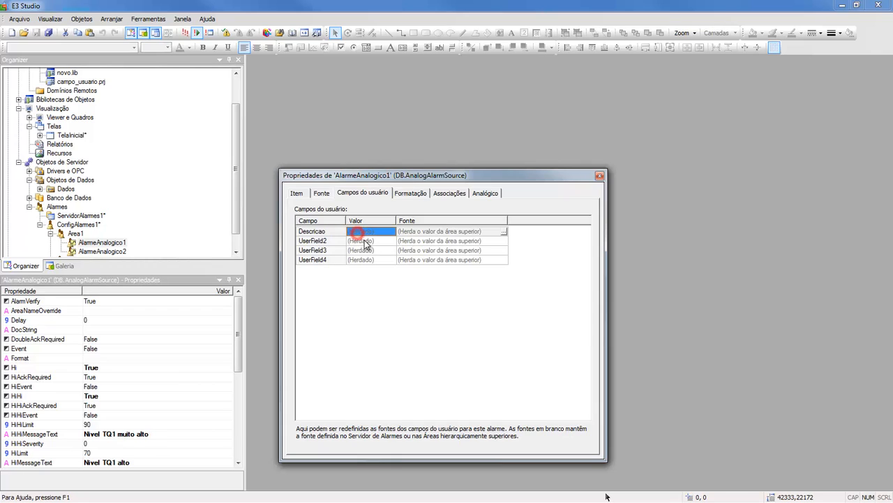
click(458, 231)
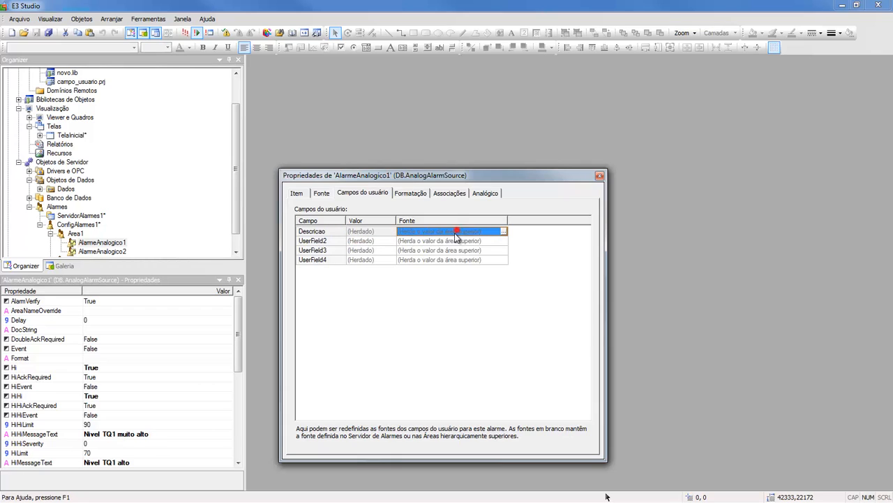
click(504, 231)
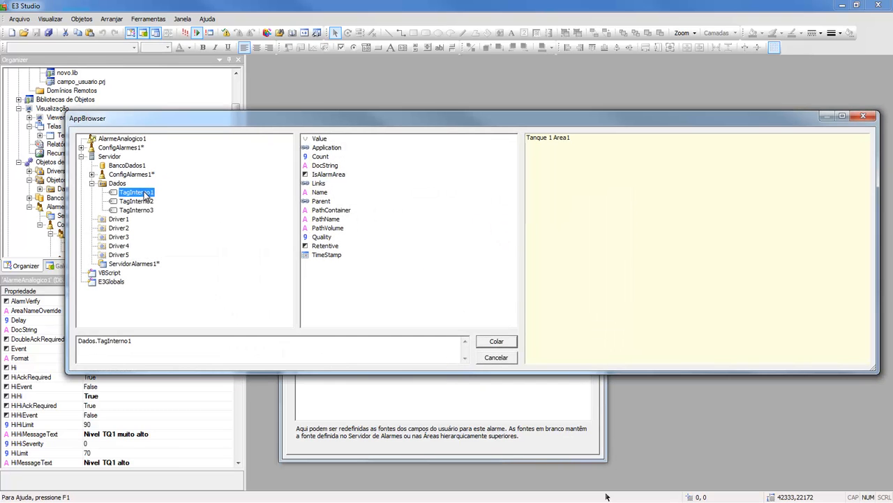
click(321, 166)
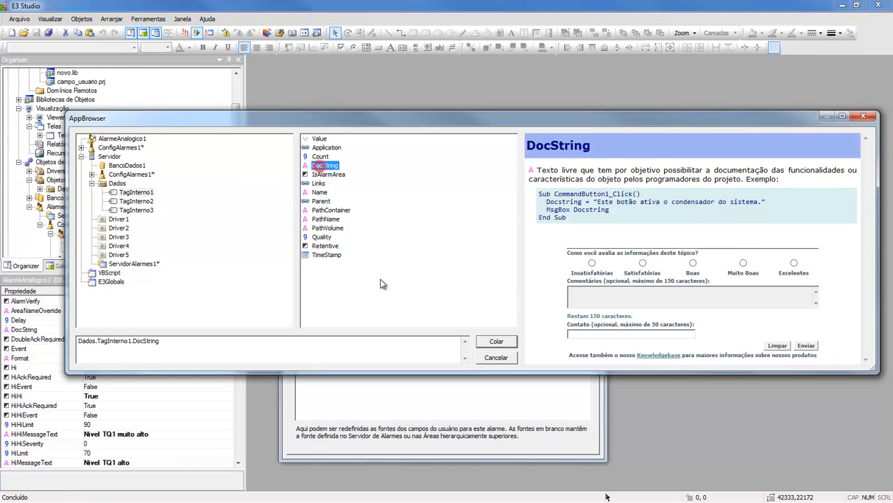
click(492, 342)
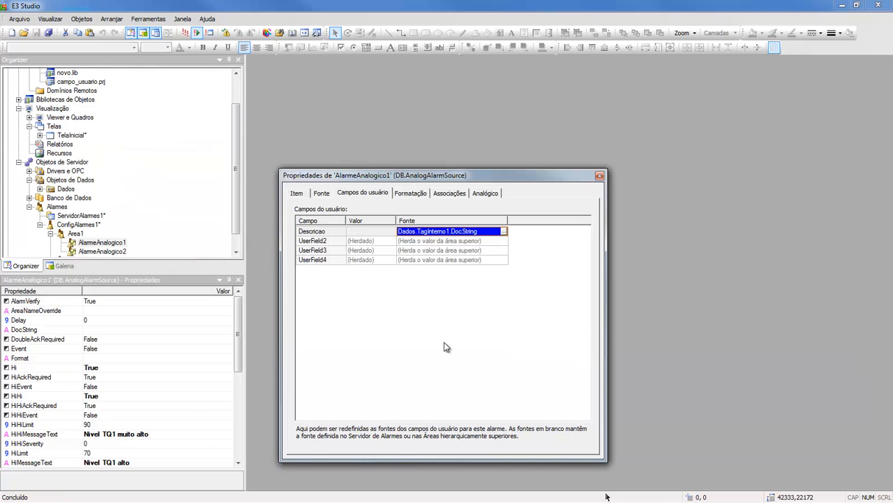
- Examine TagInterno1's documentation text and compare the Descricao settings in ServidorAlarmes1, Area1 and AlarmeAnalogico1
click(40, 189)
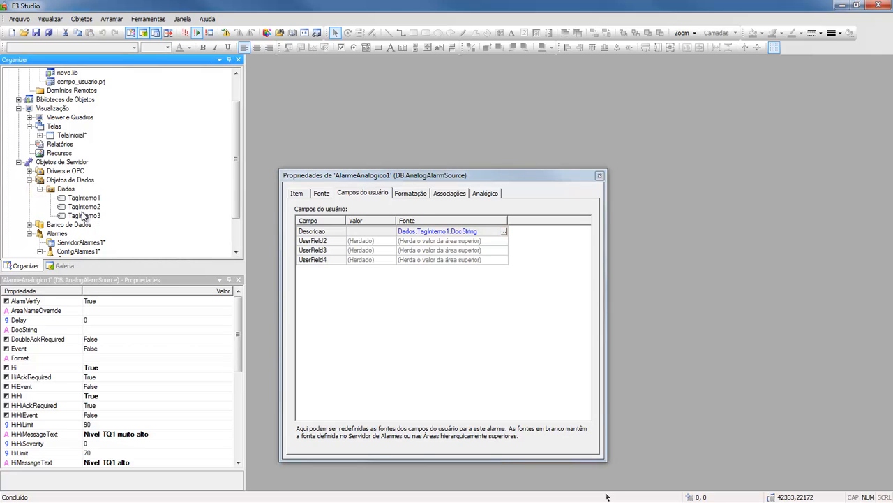
click(83, 198)
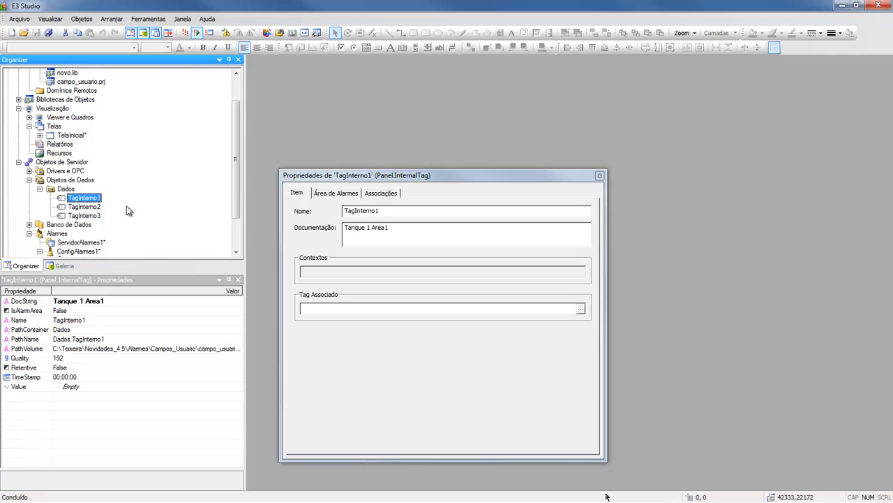
drag(235, 115, 234, 135)
click(80, 198)
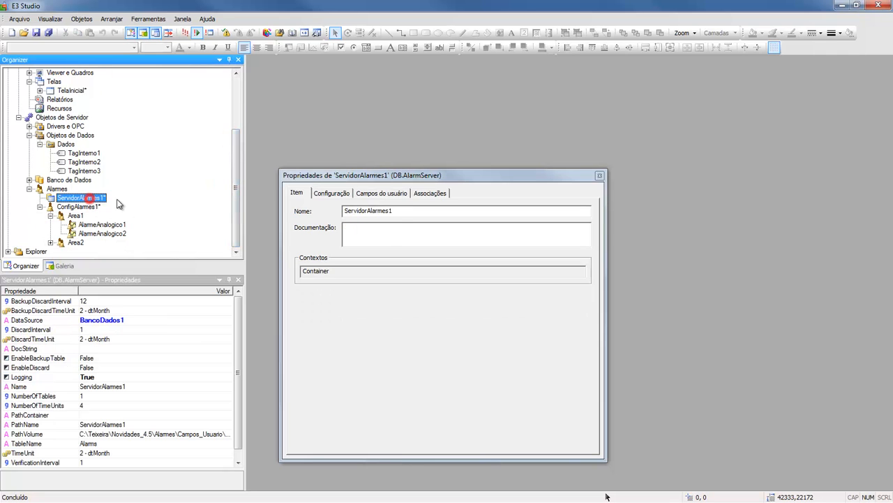
click(370, 196)
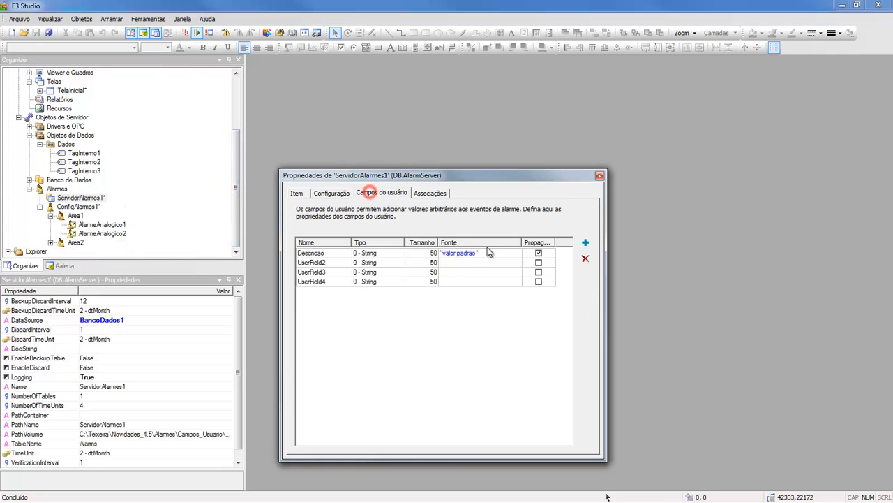
click(73, 216)
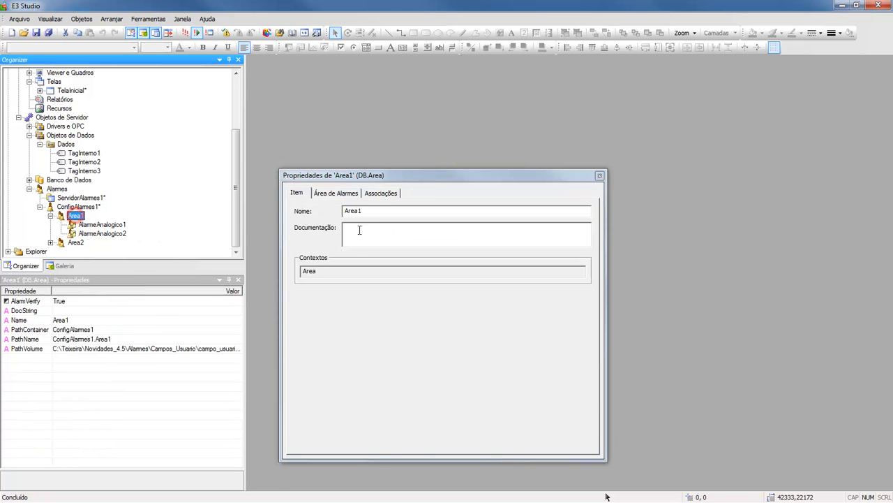
click(341, 194)
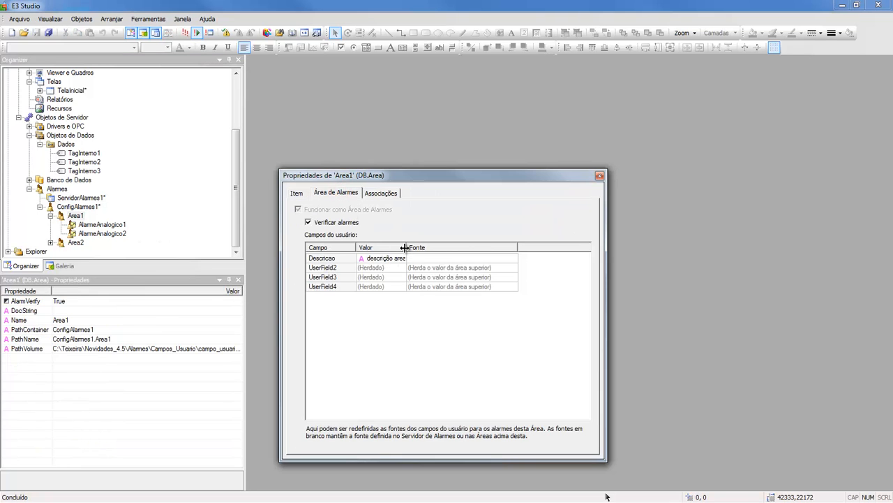
double_click(407, 247)
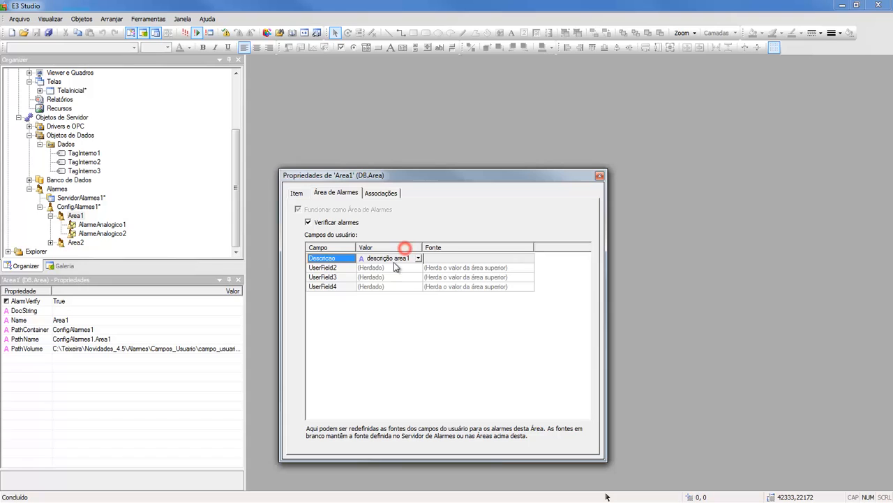
click(84, 228)
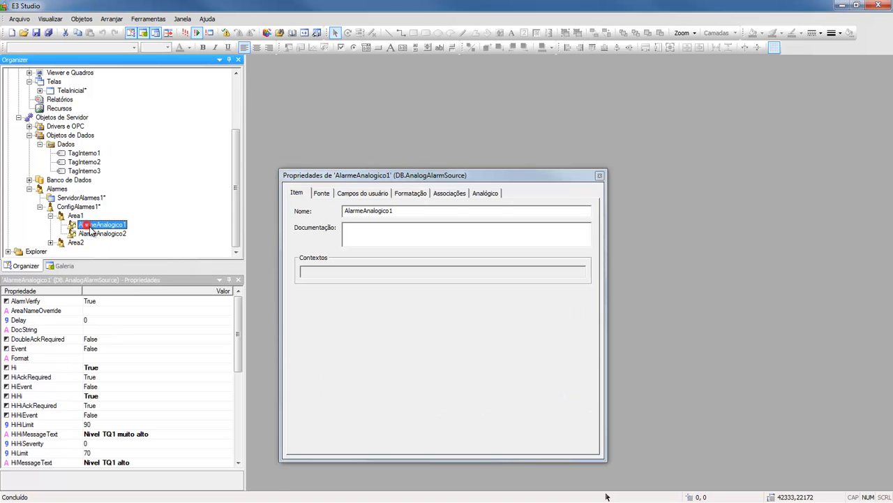
click(362, 196)
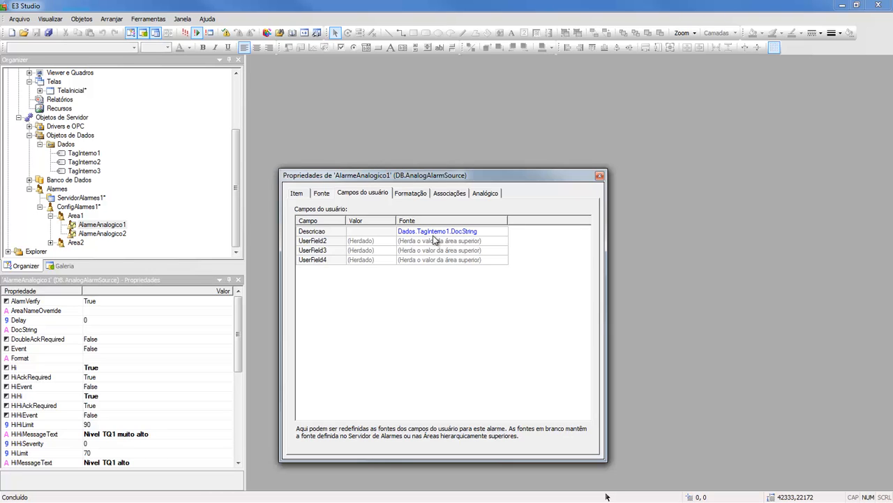
- Open the TelaInicial screen and insert an E3Alarm object of about 26591 by 3995 units above the three tag bars
click(72, 91)
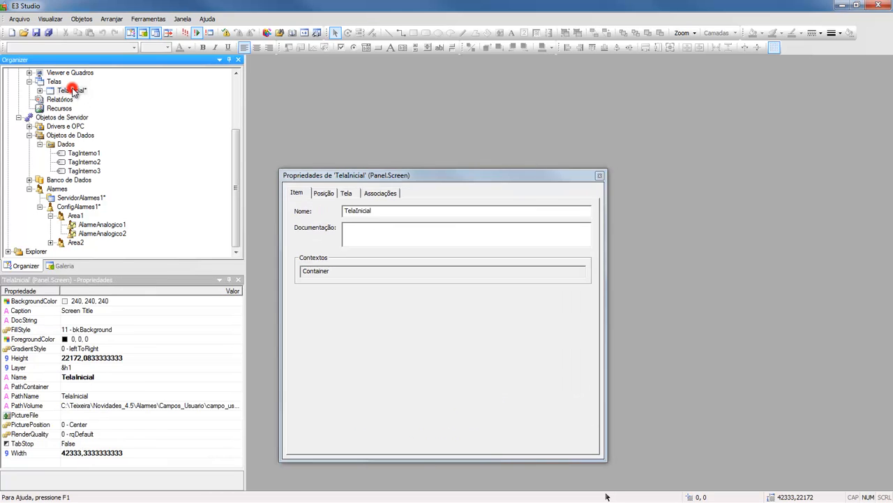
double_click(73, 91)
click(599, 175)
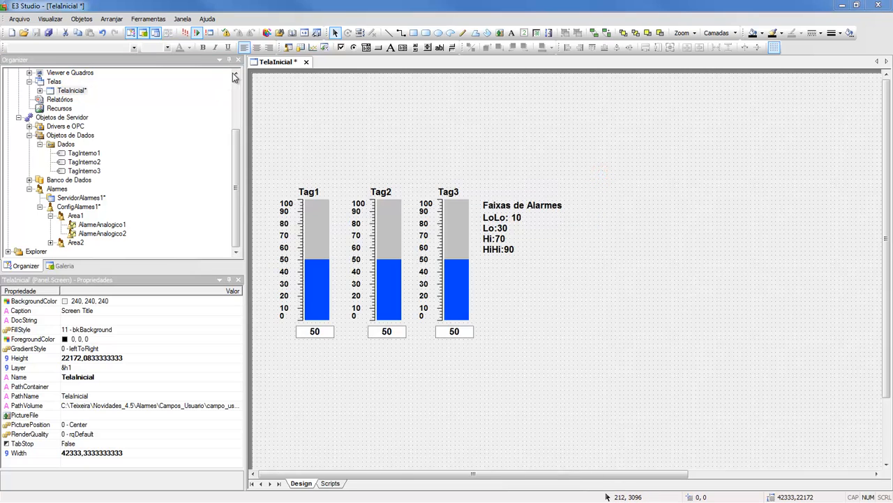
click(289, 49)
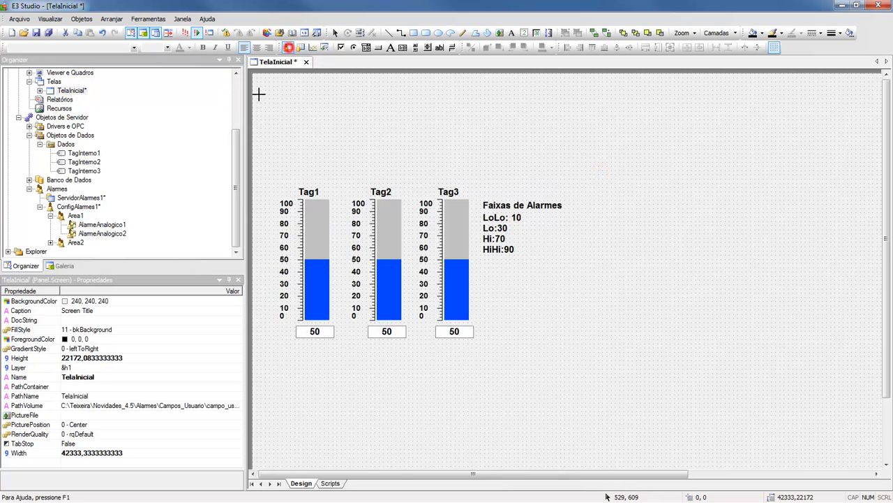
drag(263, 87, 790, 177)
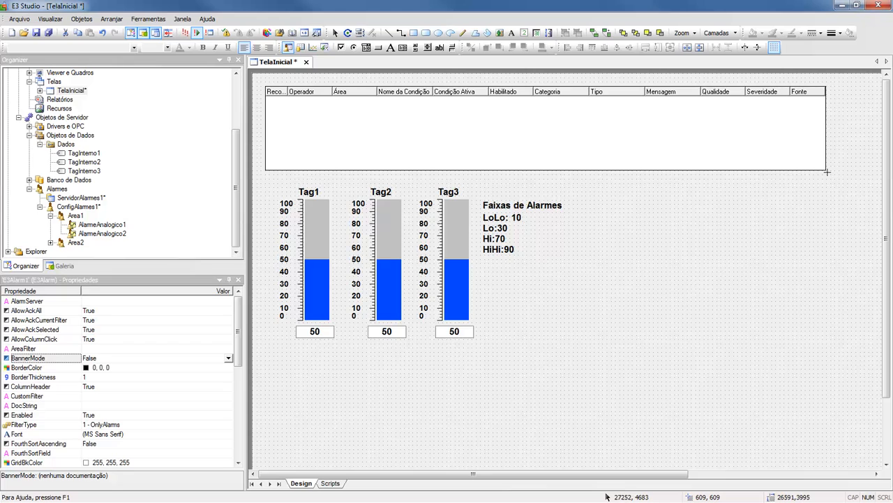
- Remove all selected fields from the column settings of the new alarm object on TelaInicial
right_click(455, 132)
click(494, 370)
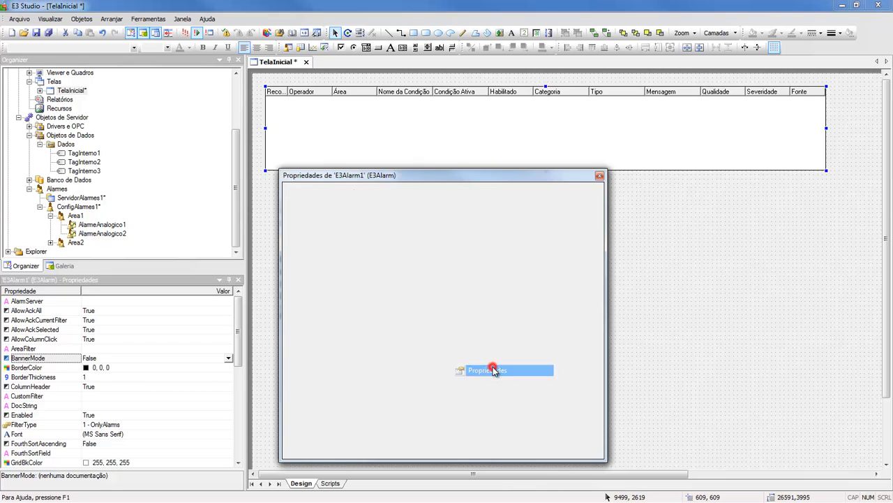
click(375, 193)
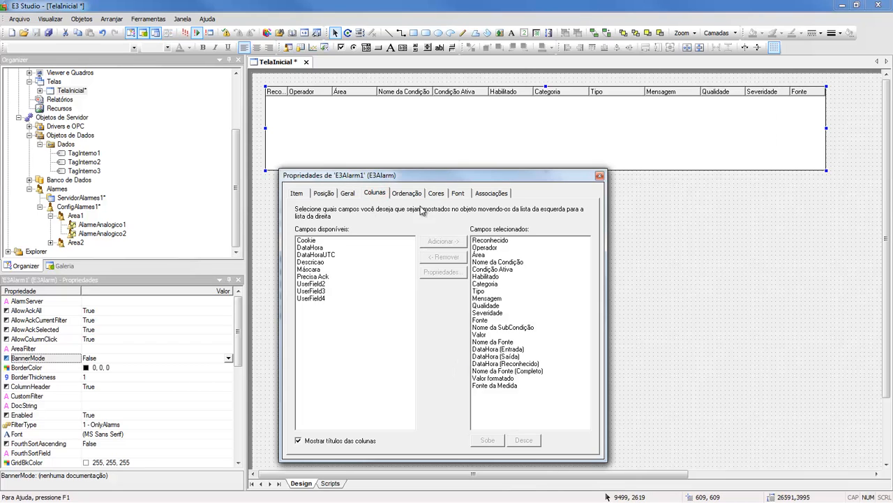
click(488, 240)
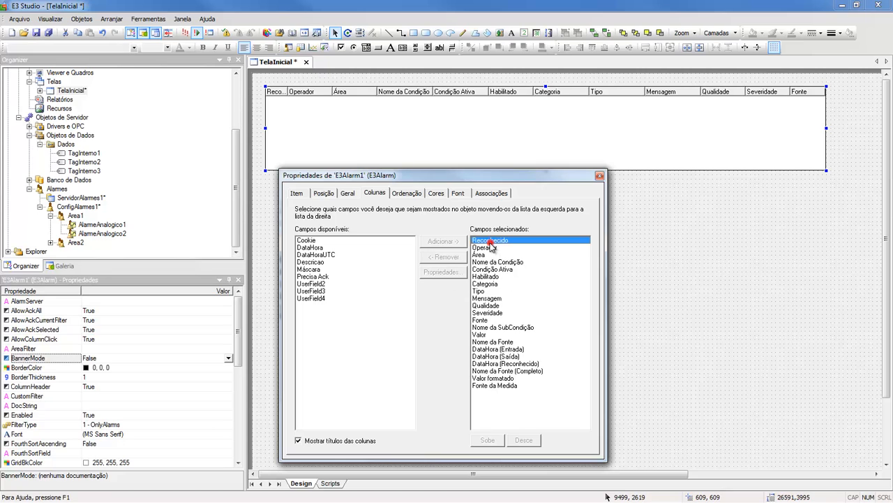
click(447, 257)
double_click(447, 257)
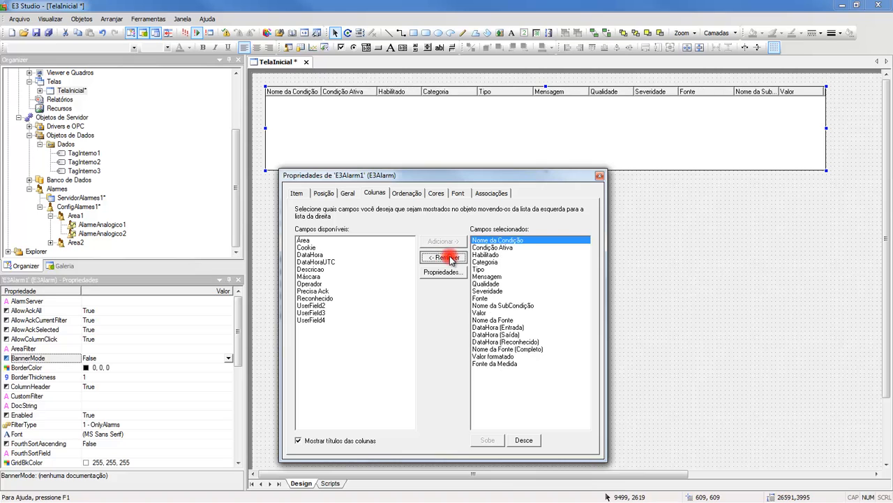
double_click(447, 257)
triple_click(447, 257)
triple_click(447, 256)
triple_click(447, 257)
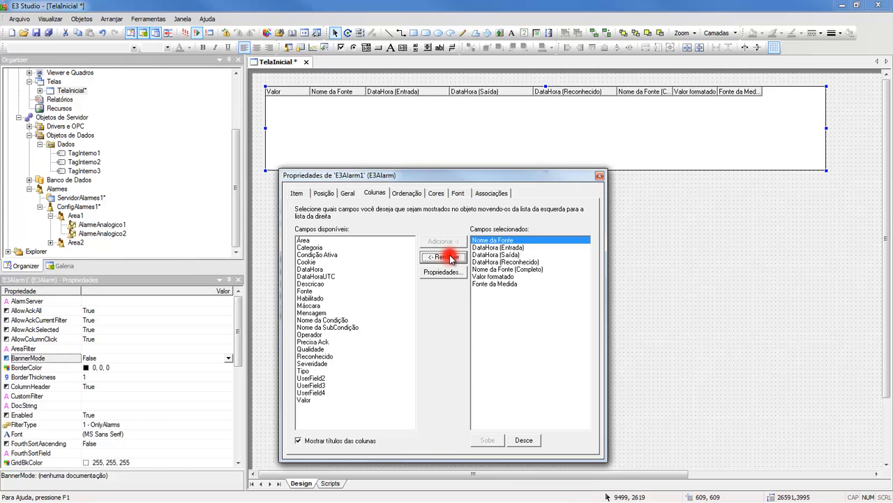
triple_click(447, 256)
double_click(447, 257)
double_click(446, 257)
- Add the DataHora, Mensagem and Descricao fields, in that order, as columns of the alarm object
click(310, 269)
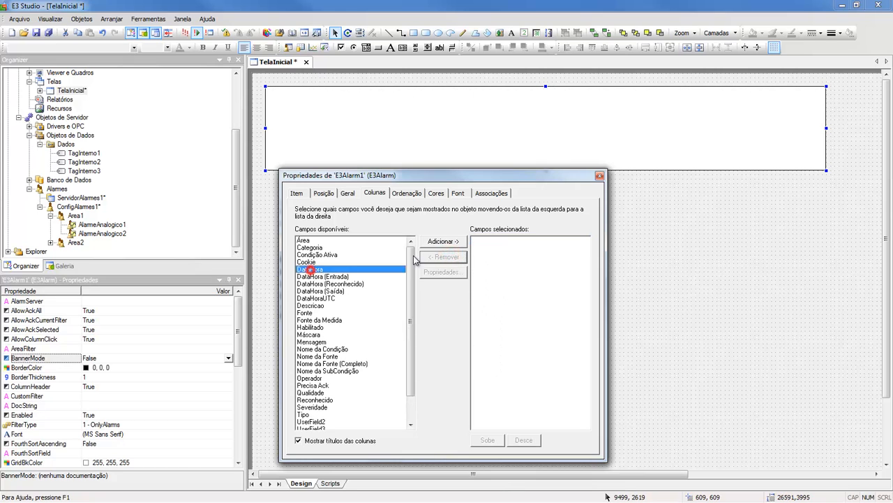
click(443, 241)
click(310, 335)
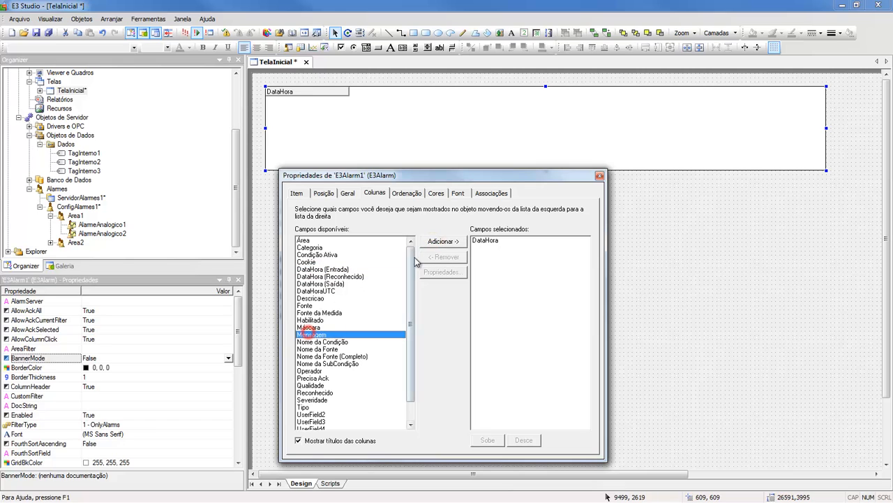
click(443, 241)
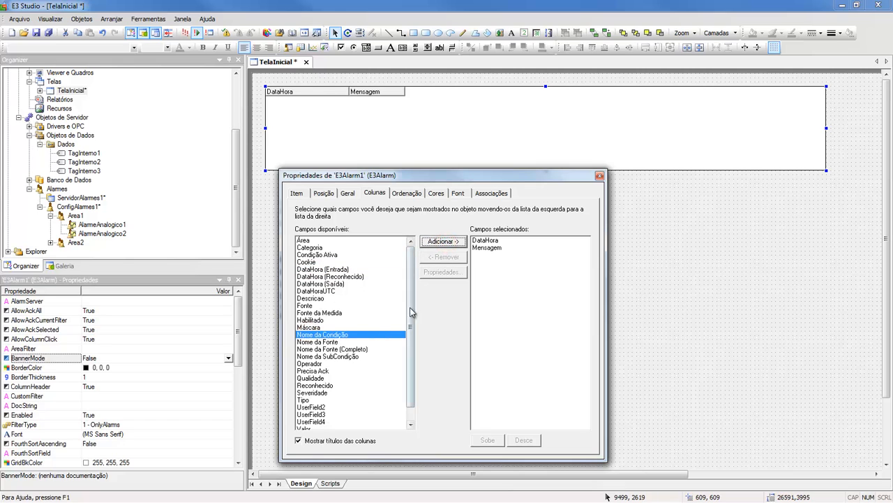
scroll(411, 313, down, 1)
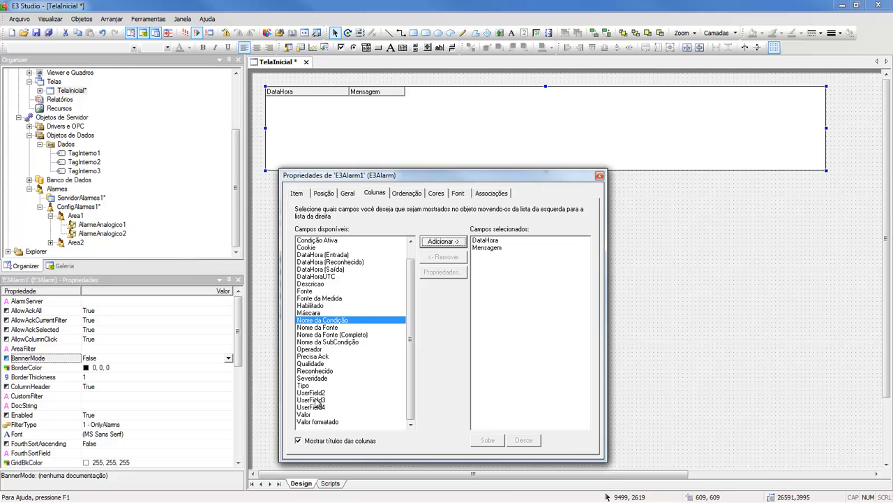
click(321, 284)
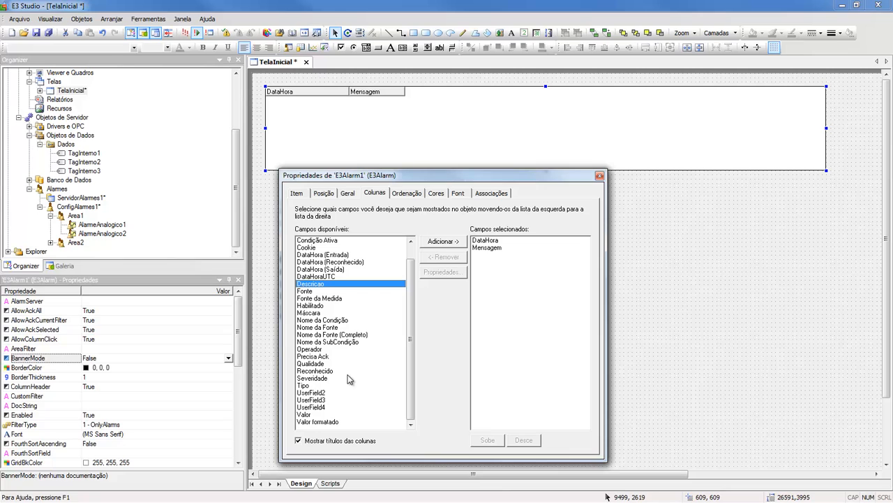
click(443, 241)
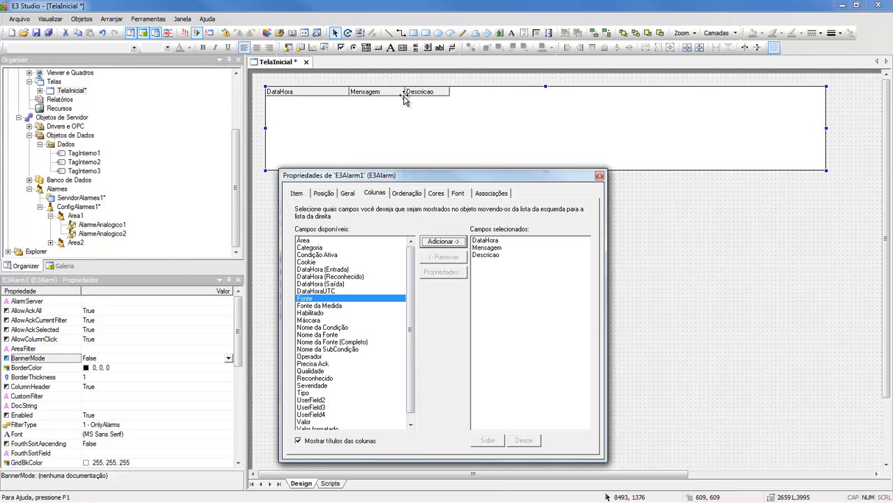
- Set the width of the alarm object's Descricao column to 300 pixels
click(489, 254)
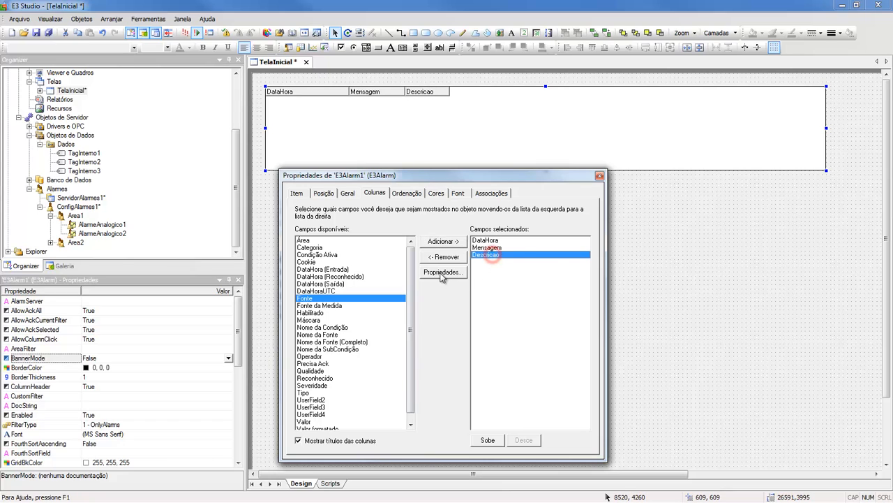
click(447, 271)
text(3)
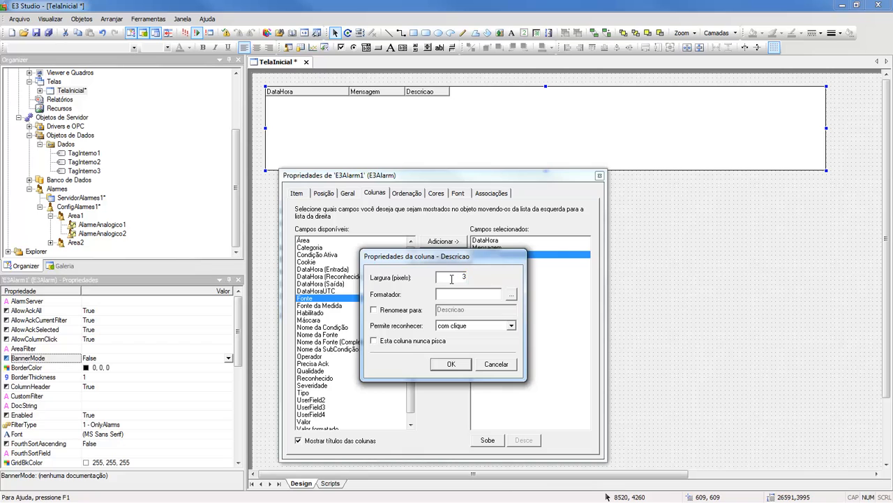
text(00)
key(Return)
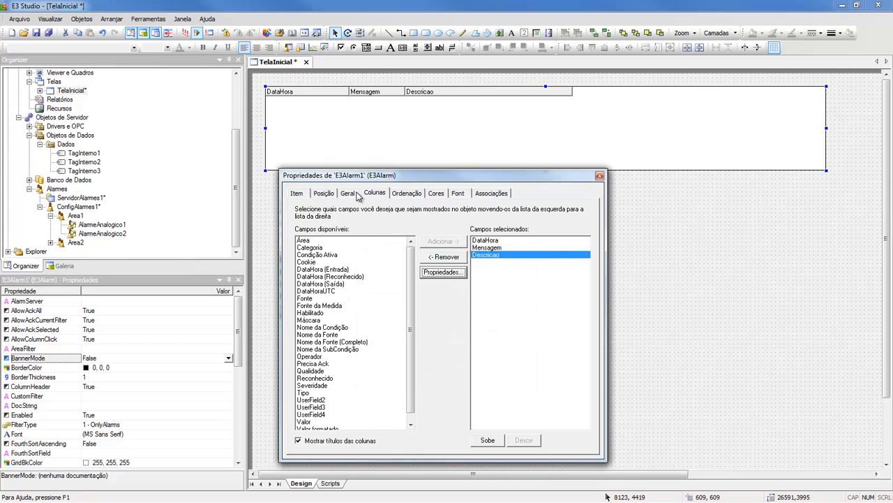
- Assign ServidorAlarmes1 as the alarm server of the alarm object and close its properties
click(347, 193)
click(468, 210)
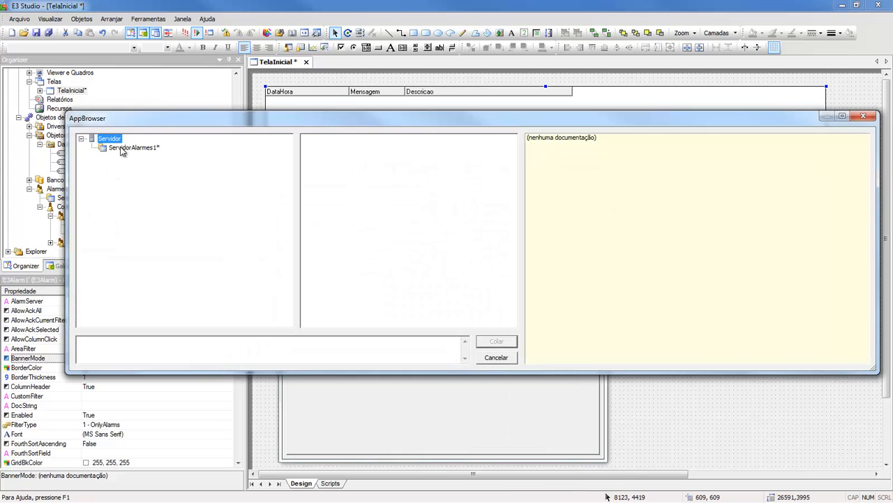
click(127, 148)
click(495, 341)
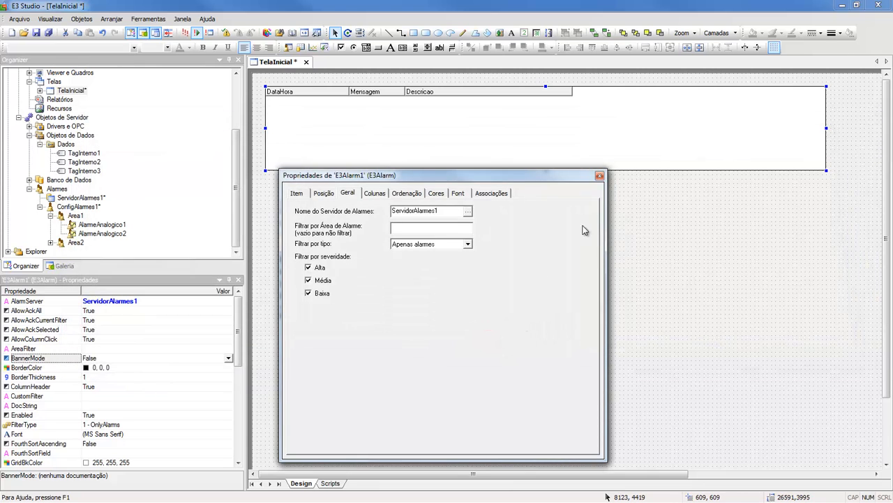
click(599, 175)
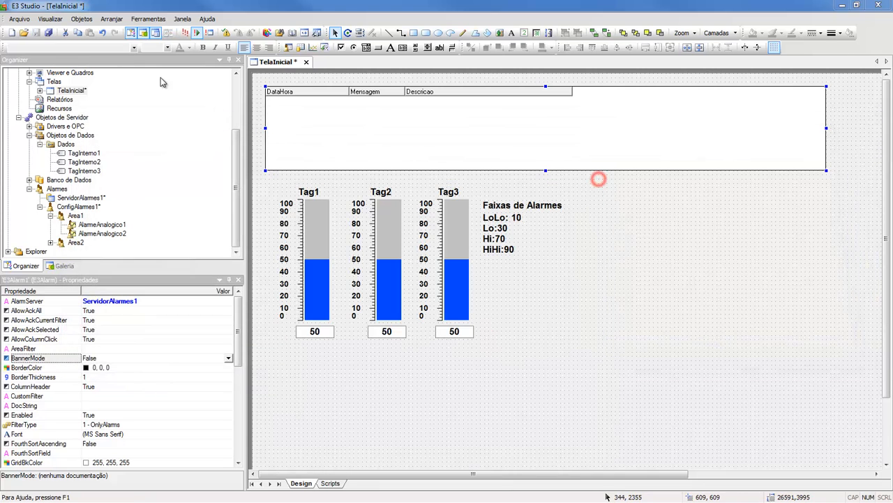
- Run the application, set Tag1 to 74, Tag2 to 26 and Tag3 to 94 to test the alarm list, and close the viewer
click(187, 34)
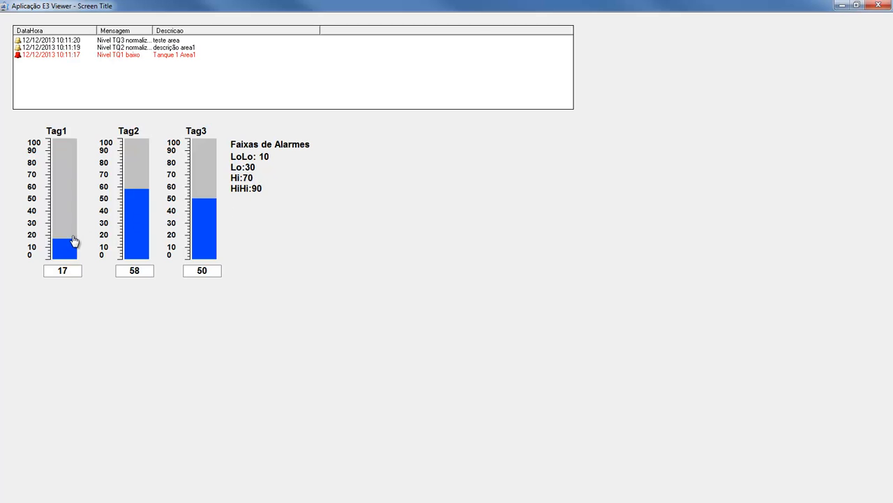
drag(67, 240, 73, 169)
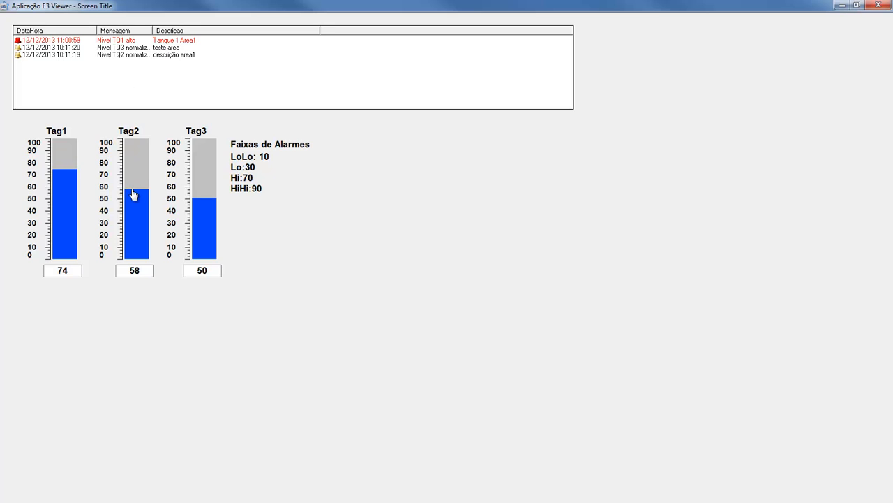
drag(134, 194, 136, 233)
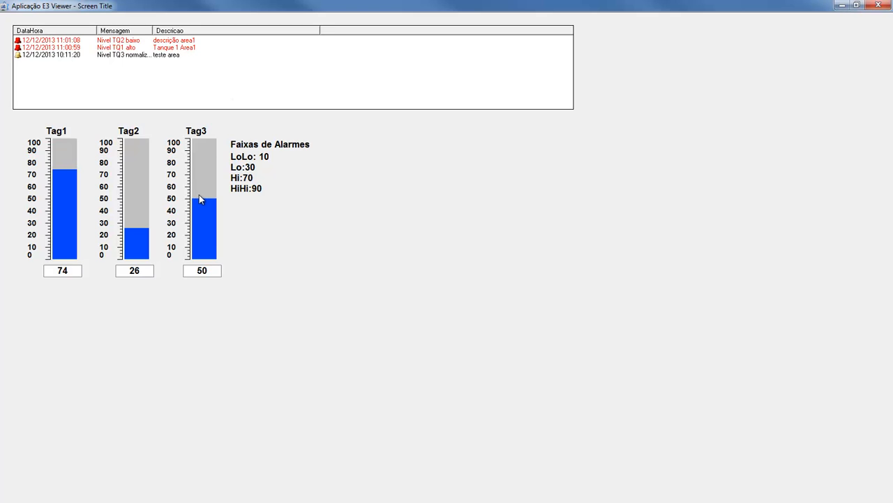
drag(202, 204, 210, 150)
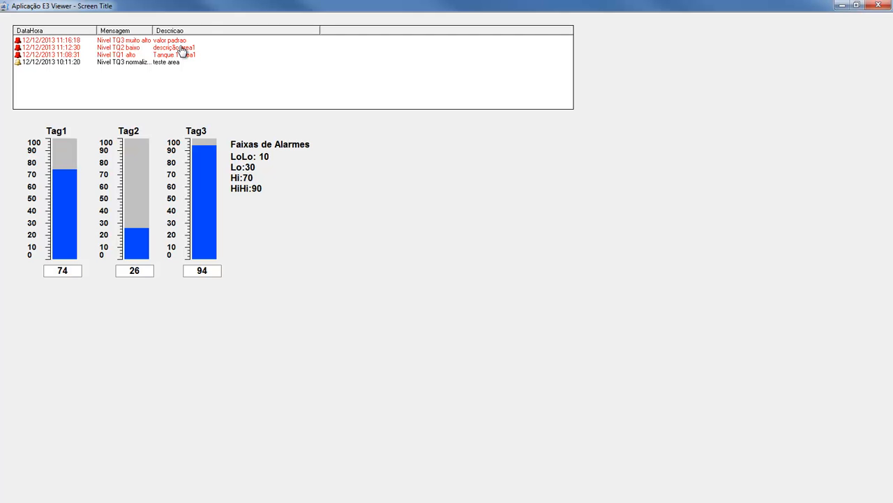
click(878, 5)
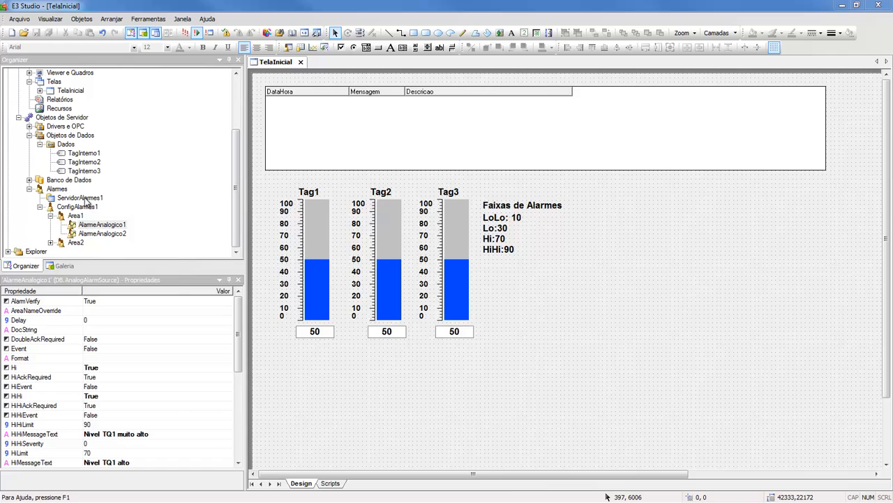
- Check the Propagar setting of the Descricao user field in ServidorAlarmes1, widening its column to read the heading
right_click(86, 198)
click(144, 403)
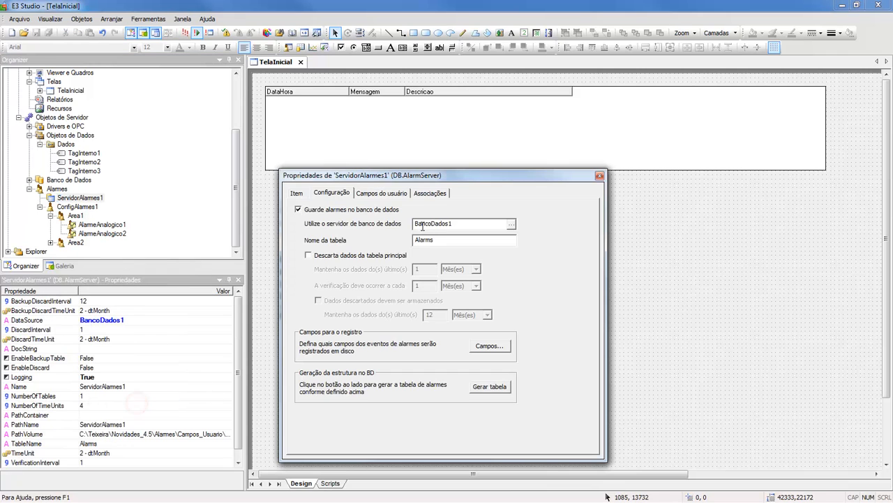
click(384, 193)
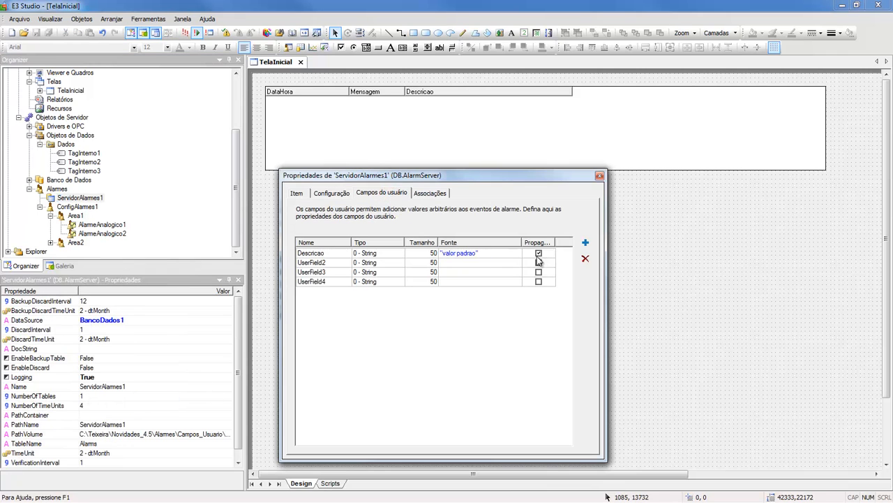
drag(552, 242, 559, 242)
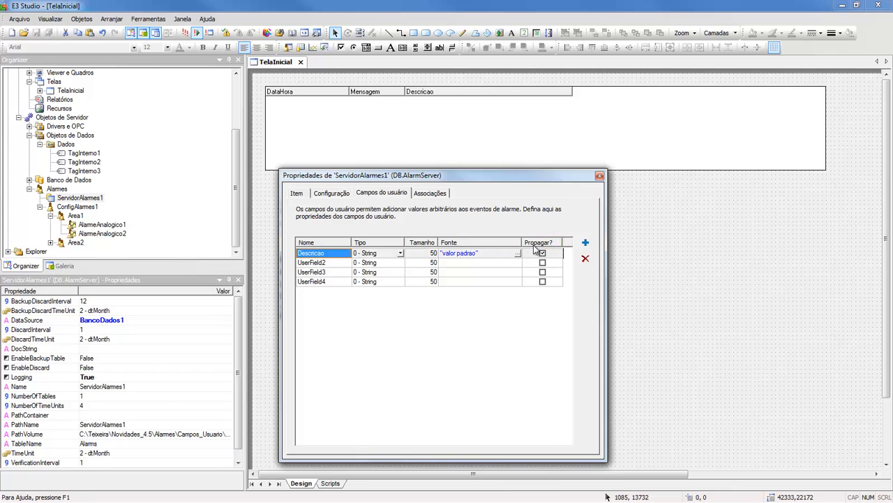
click(600, 175)
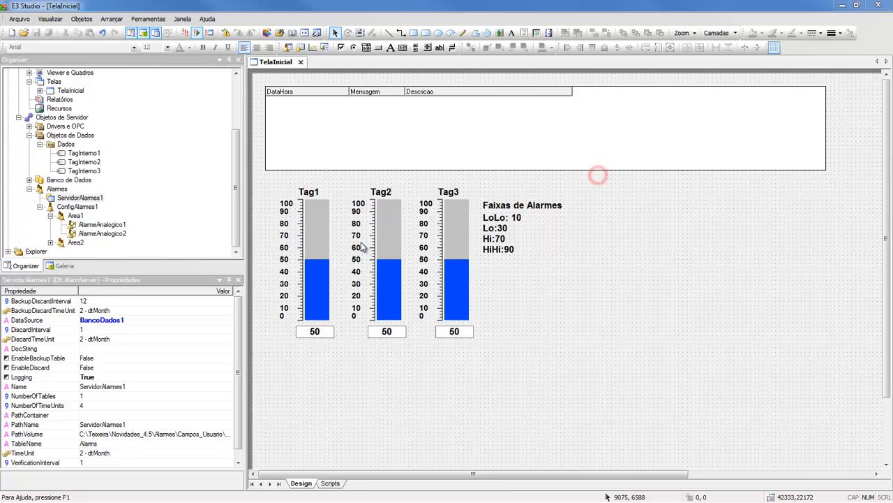
- Check the source assigned to the Descricao user field of AlarmeAnalogico1
click(102, 227)
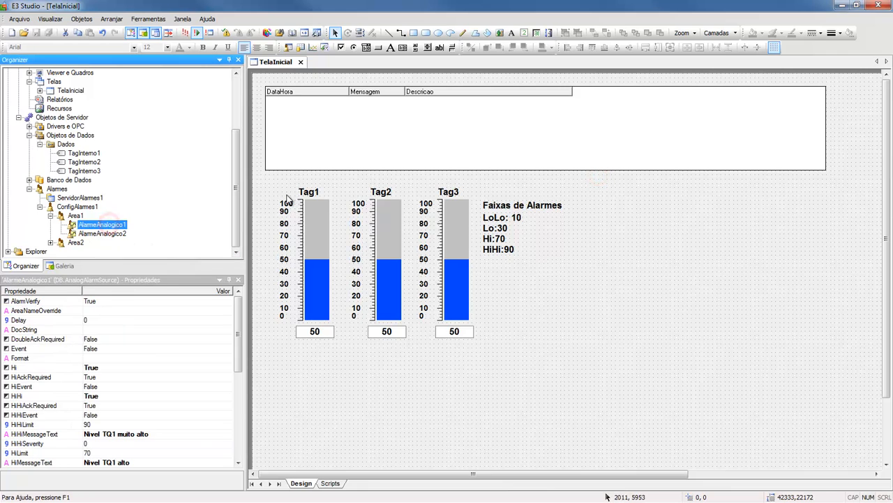
right_click(116, 224)
click(150, 417)
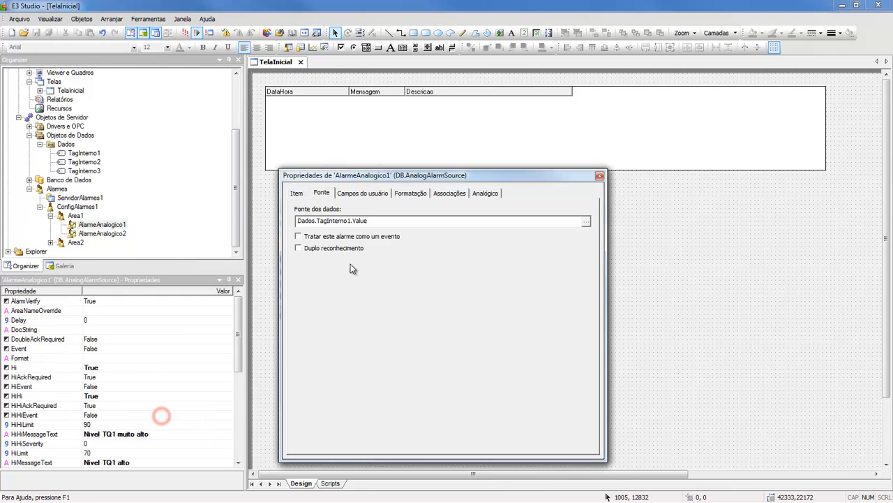
click(363, 193)
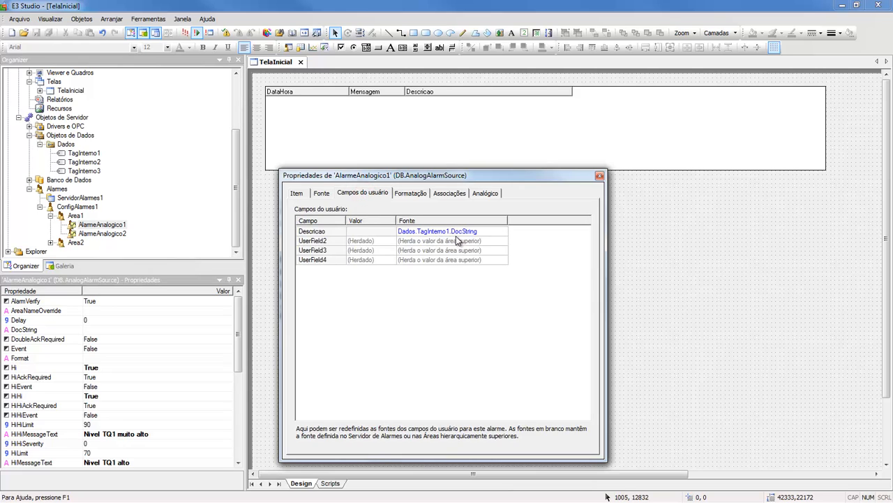
click(599, 175)
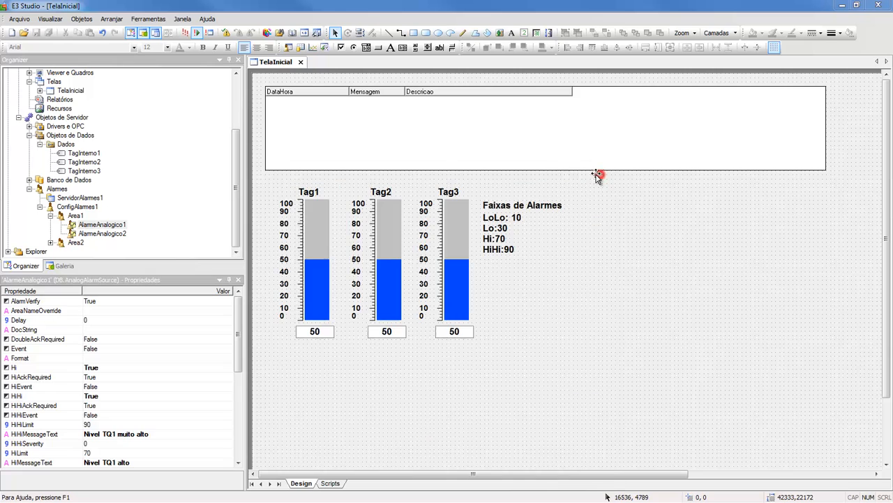
- Insert a text display of about 15002 by 1217 units below the alarm range labels and link it to Dados.TagInterno1.DocString
click(535, 34)
drag(493, 271, 809, 297)
right_click(666, 290)
click(698, 280)
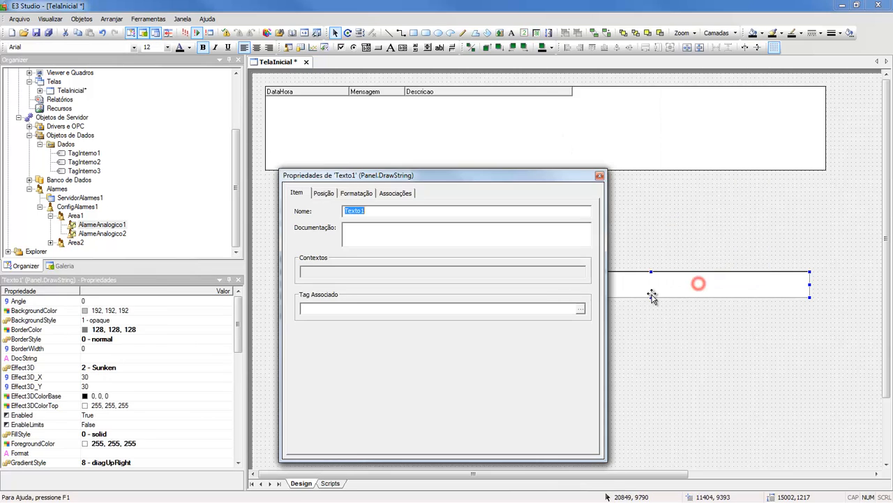
click(580, 308)
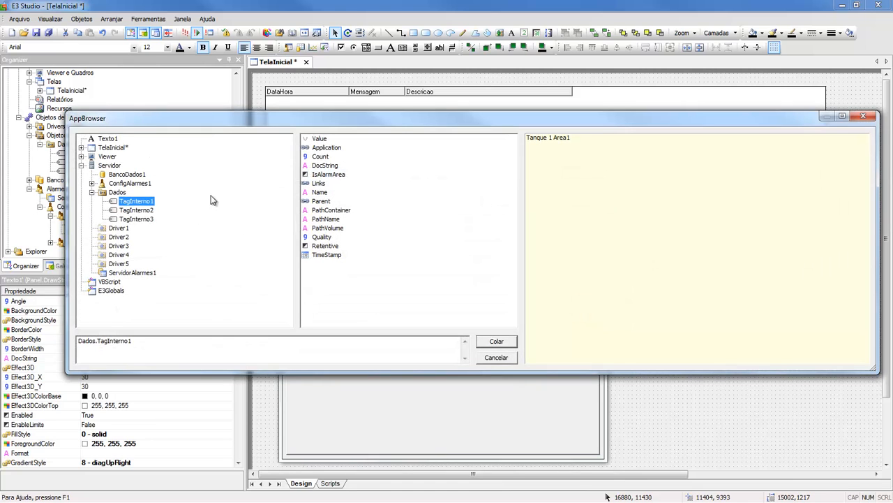
click(322, 165)
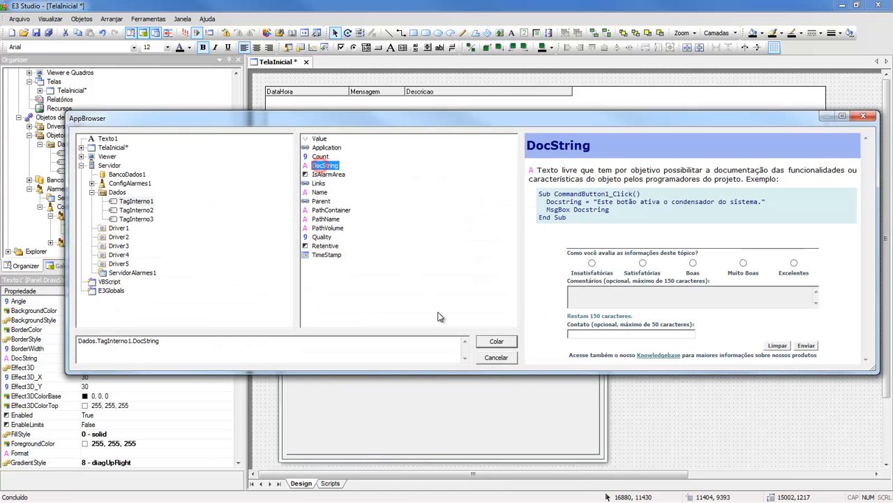
click(501, 341)
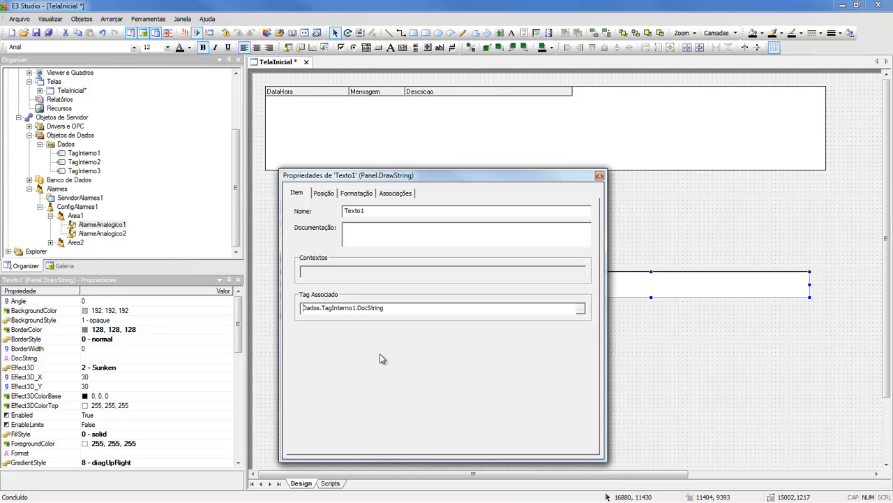
click(600, 175)
- Run the application, lower Tag1 to 57, replace the text in the new display with "teste", and close the viewer
click(186, 33)
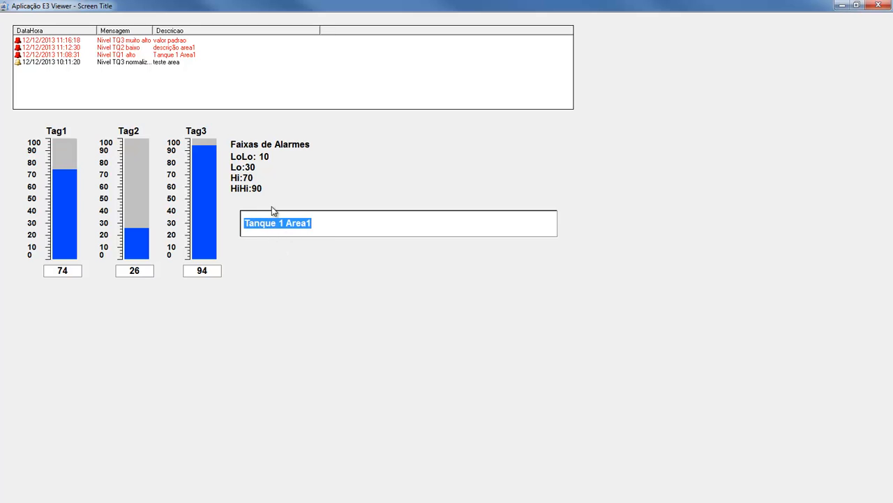
drag(62, 174, 69, 196)
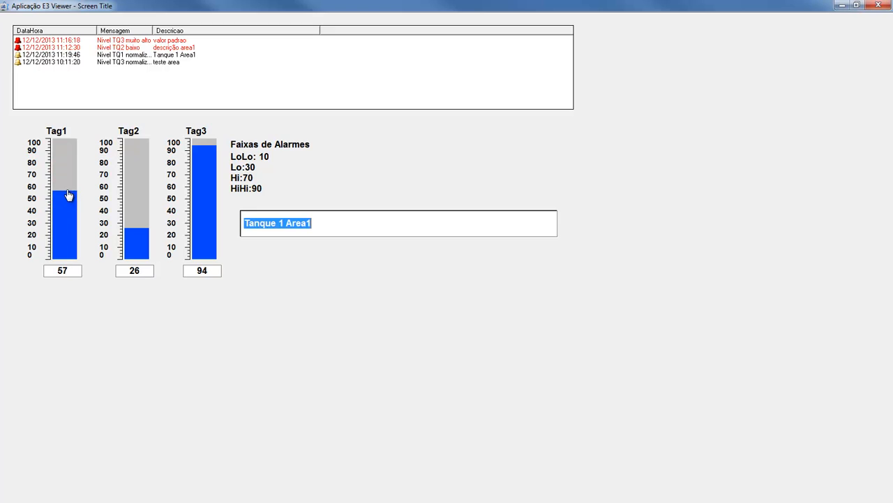
click(321, 223)
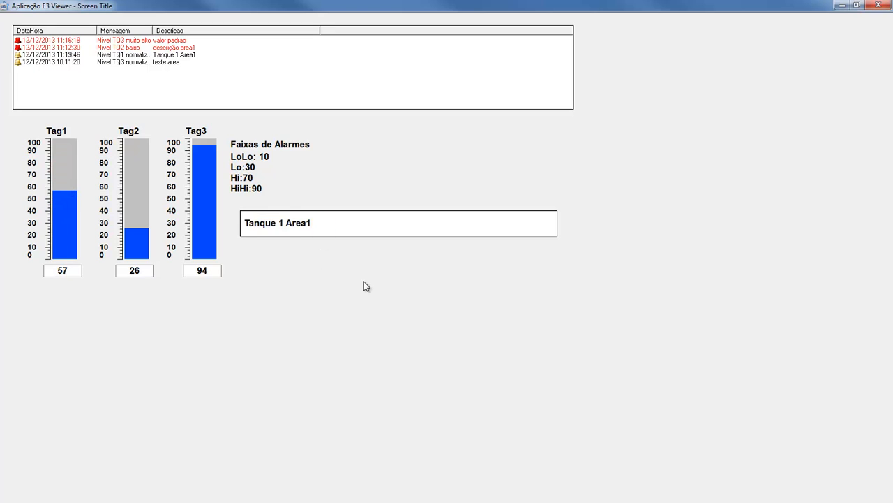
key(ctrl+a)
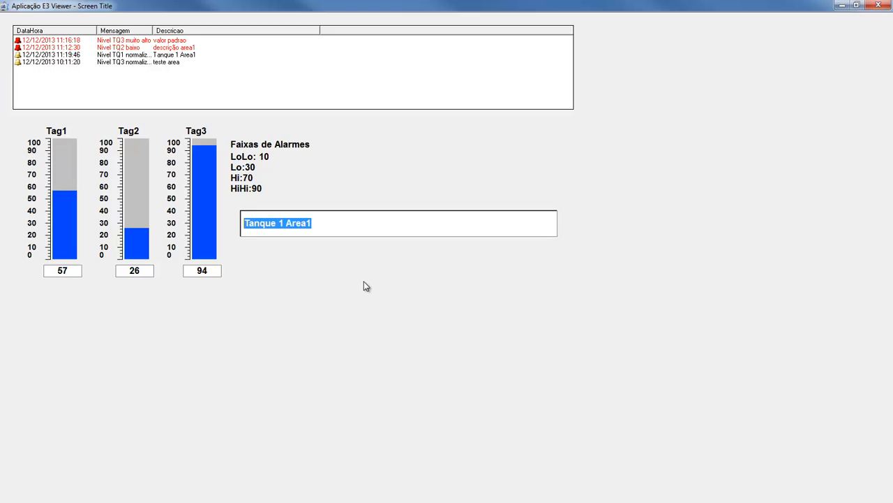
text(teste)
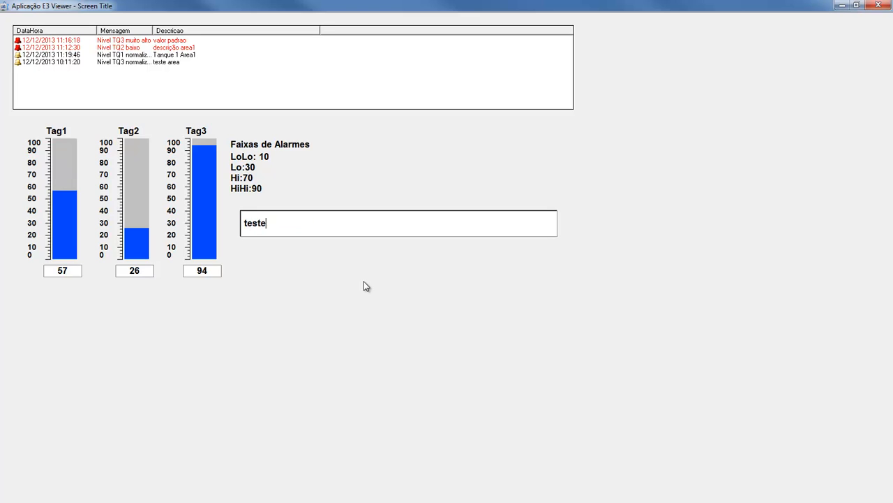
key(Return)
click(880, 7)
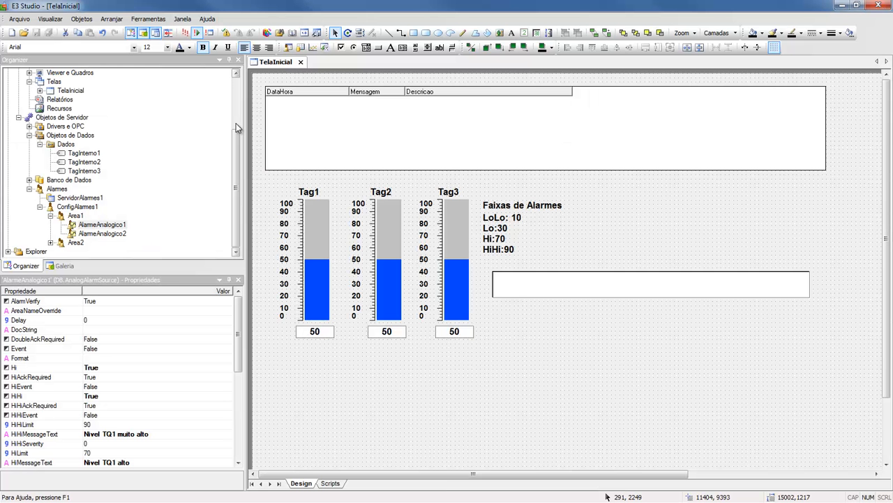
- Disable the Propagar option of the Descricao user field in ServidorAlarmes1
right_click(73, 201)
click(97, 403)
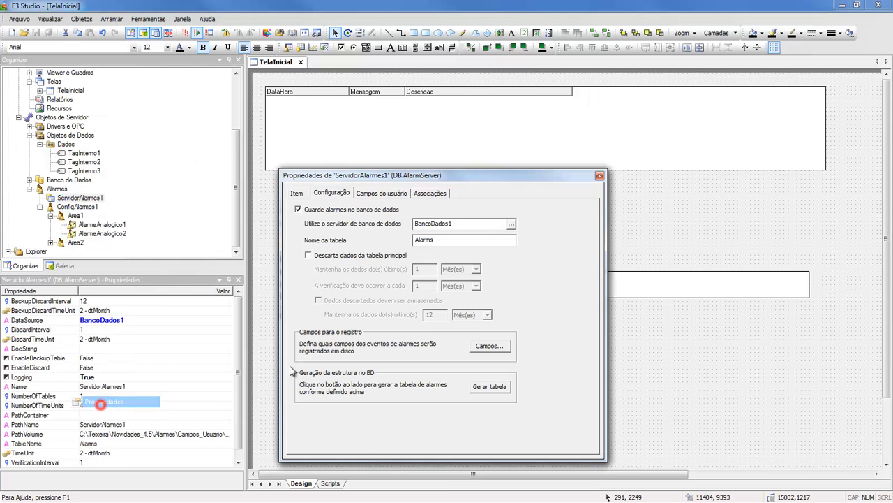
click(380, 192)
click(538, 252)
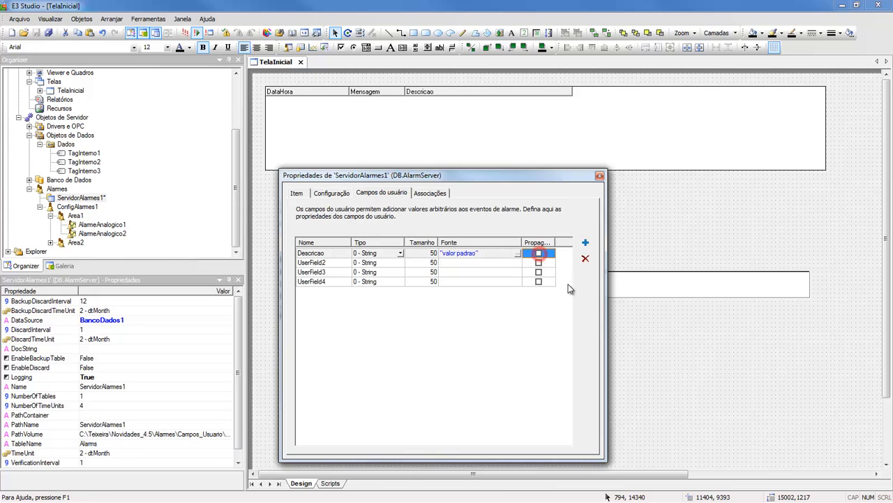
click(538, 253)
click(600, 175)
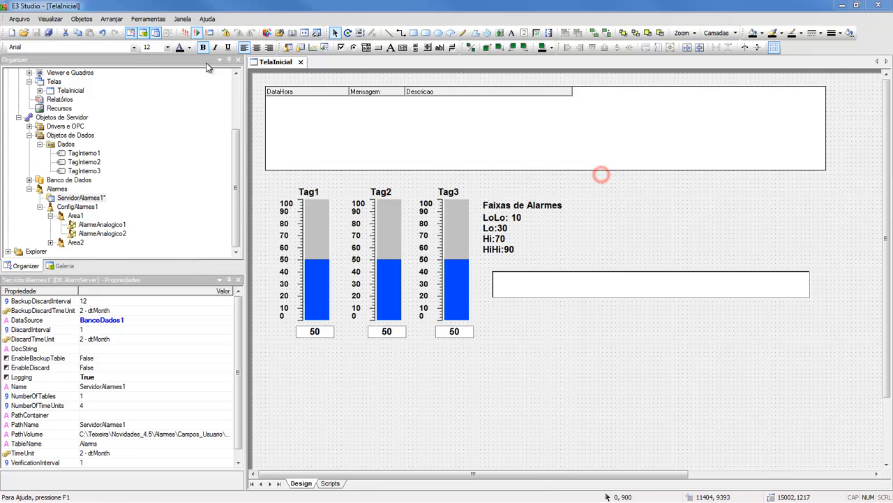
- Run the application, add 1 to the text in TagInterno1's DocString display, and close the viewer
click(185, 33)
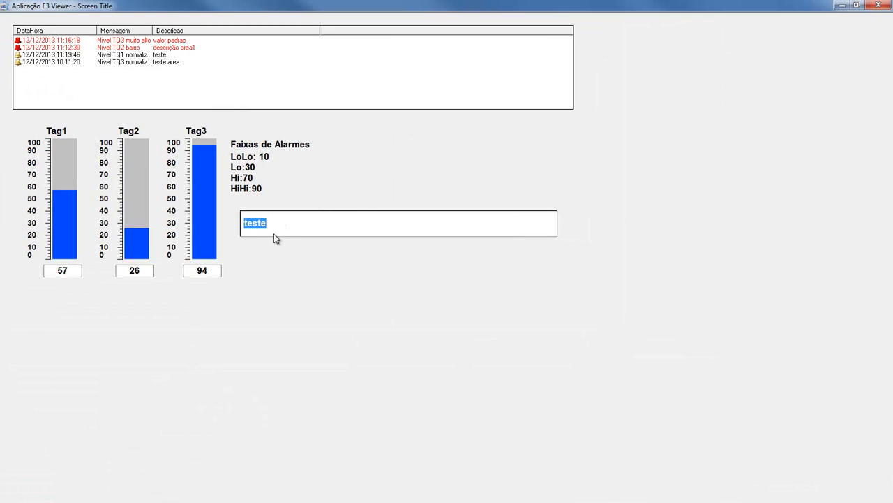
click(274, 227)
text(1)
key(Return)
click(878, 6)
- Enable the Propagar option of the Descricao user field in ServidorAlarmes1's properties
right_click(82, 200)
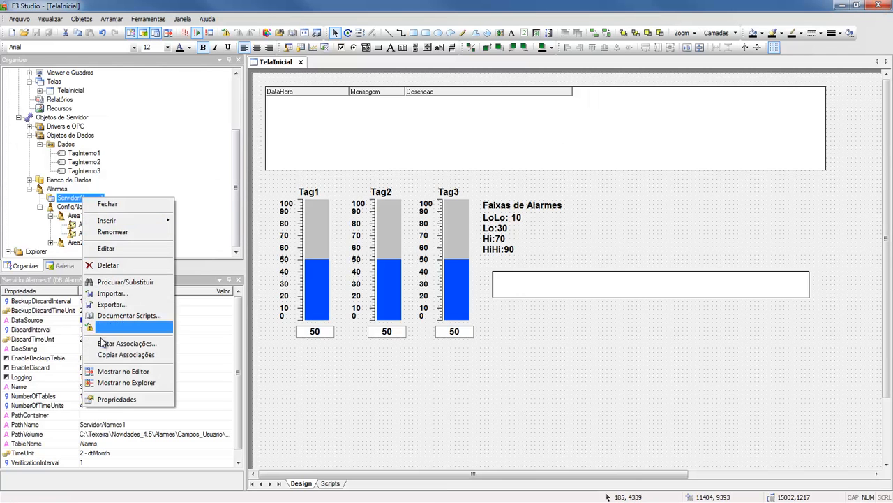
click(105, 399)
click(381, 194)
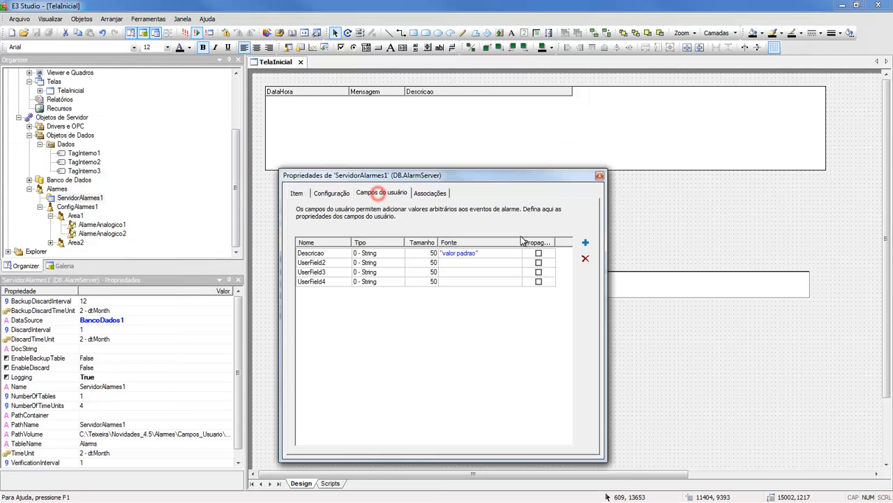
click(538, 252)
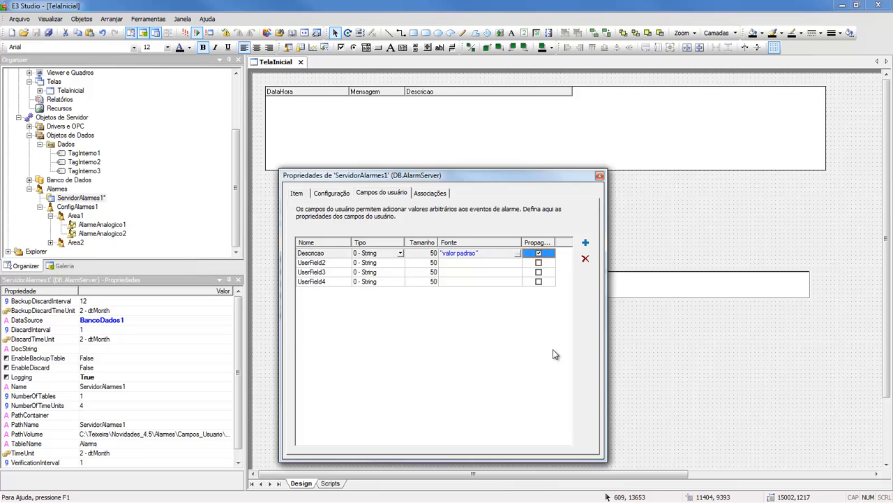
click(600, 175)
- Run the application and replace the text in TagInterno1's DocString display with "campo usuario"
click(186, 32)
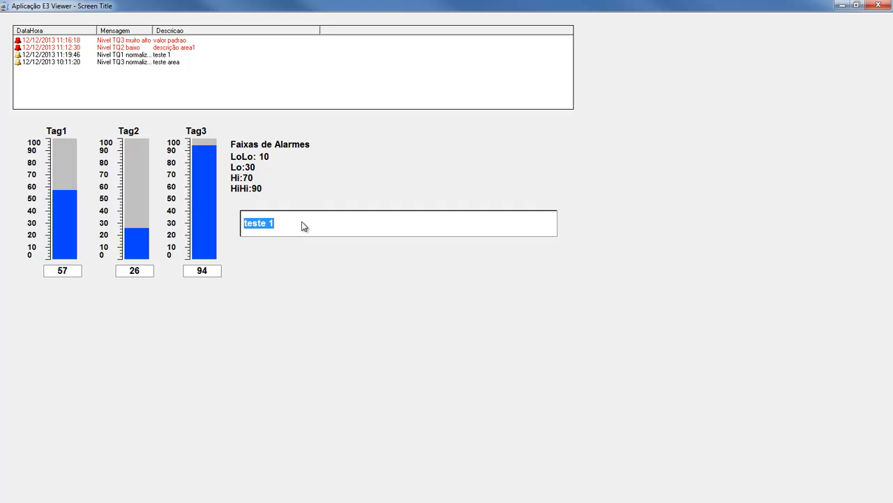
text(campo usuario)
key(Return)
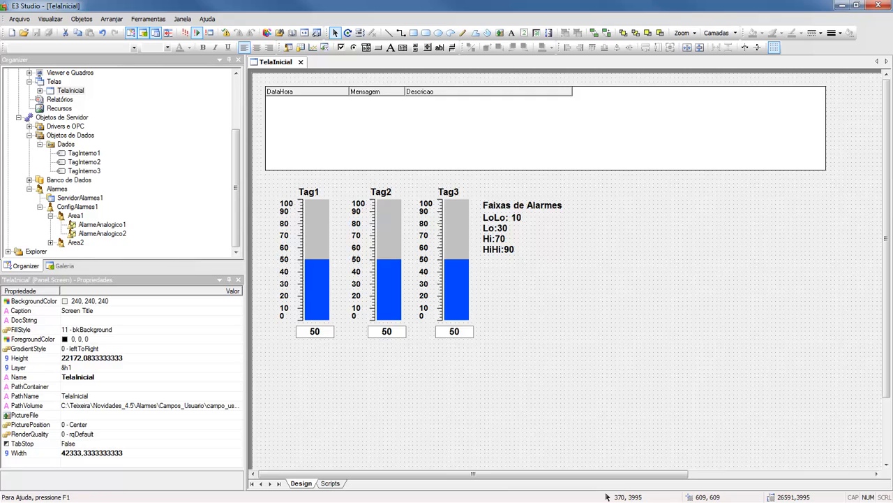
- Examine the general and sorting settings in the properties of the alarm list on TelaInicial
right_click(389, 129)
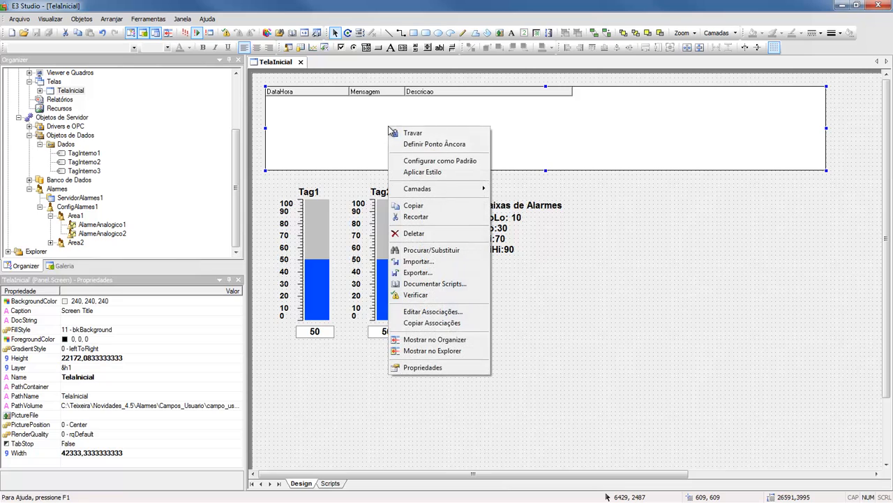
click(421, 368)
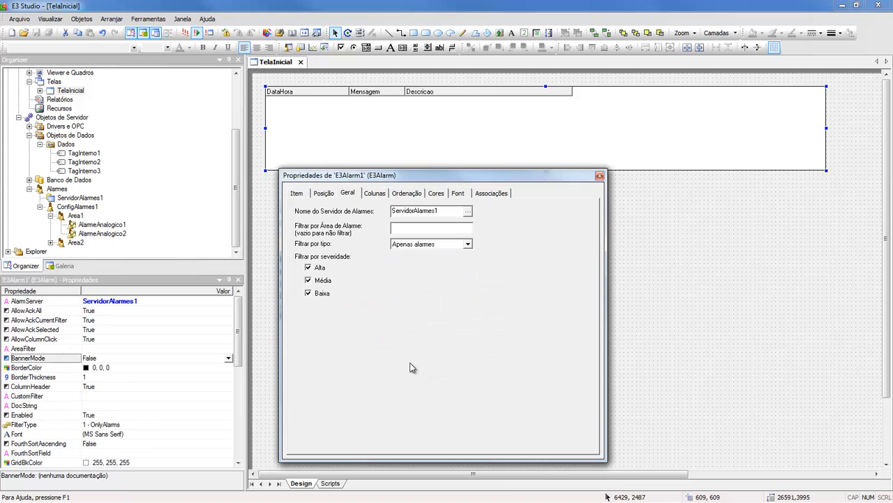
click(407, 194)
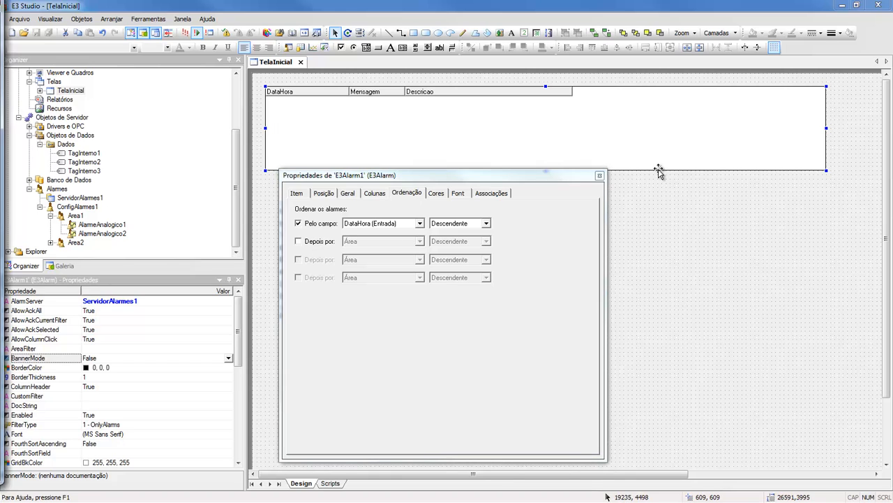
click(600, 175)
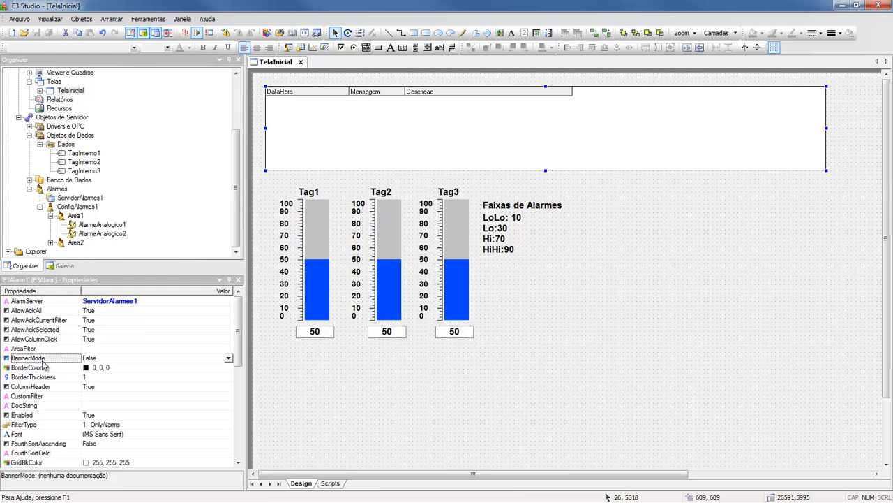
- Set the BannerMode property of the alarm list to True
click(163, 357)
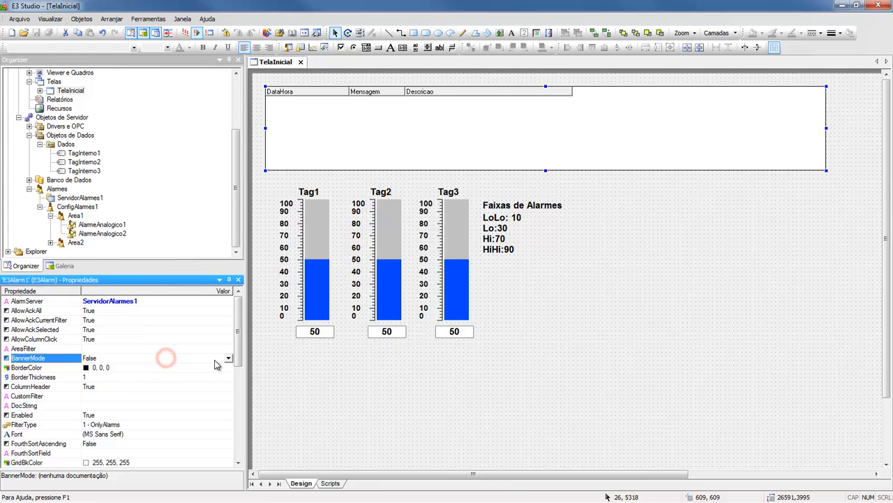
click(228, 359)
click(168, 368)
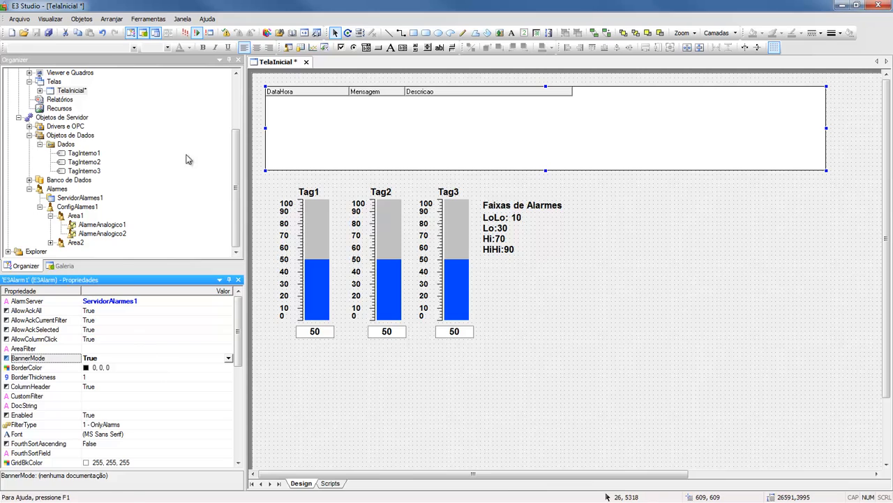
- Run the application, set Tag1 to 81, Tag2 to 37 and Tag3 to 92 on the bars, and close the viewer
click(183, 35)
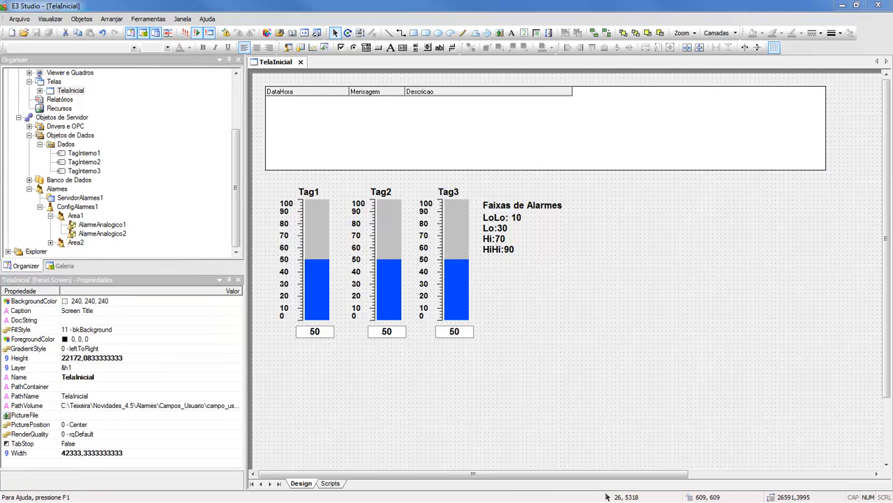
drag(1, 12, 347, 0)
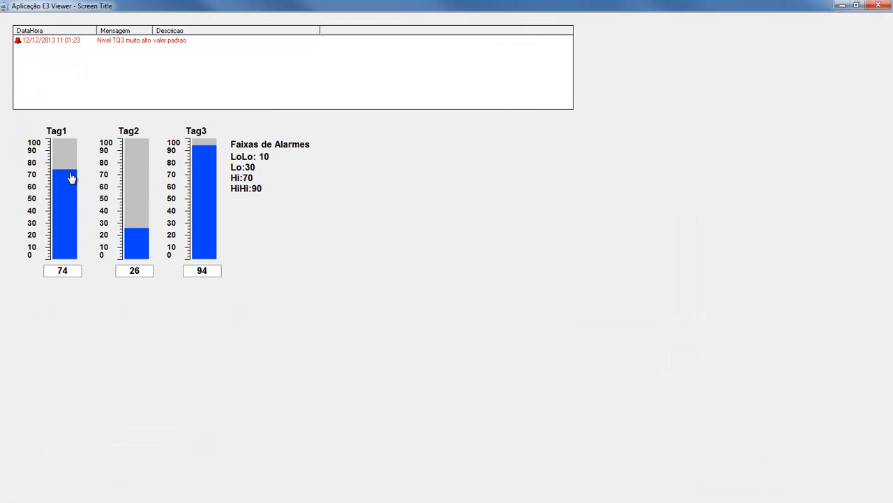
mouse_move(68, 167)
mouse_down()
mouse_move(66, 207)
mouse_move(74, 150)
mouse_move(74, 162)
mouse_up()
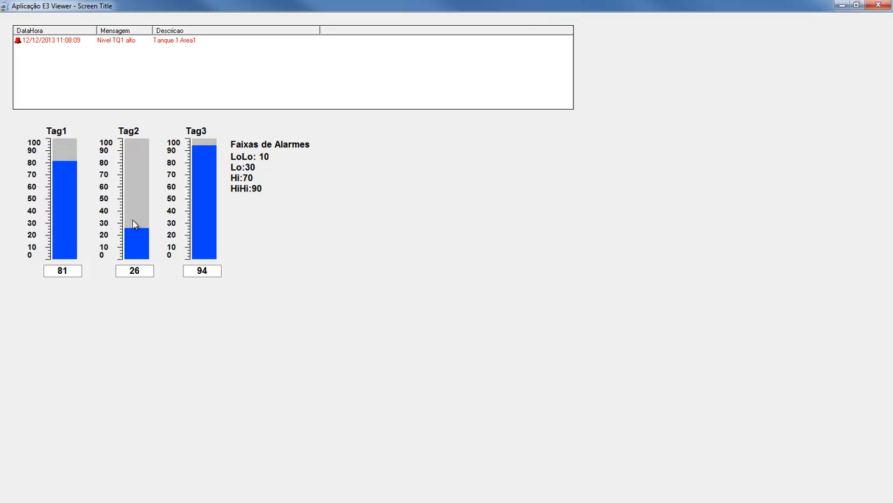
mouse_move(139, 231)
mouse_down()
mouse_move(153, 152)
mouse_move(141, 215)
mouse_up()
mouse_move(200, 152)
mouse_down()
mouse_move(199, 218)
mouse_move(203, 155)
mouse_up()
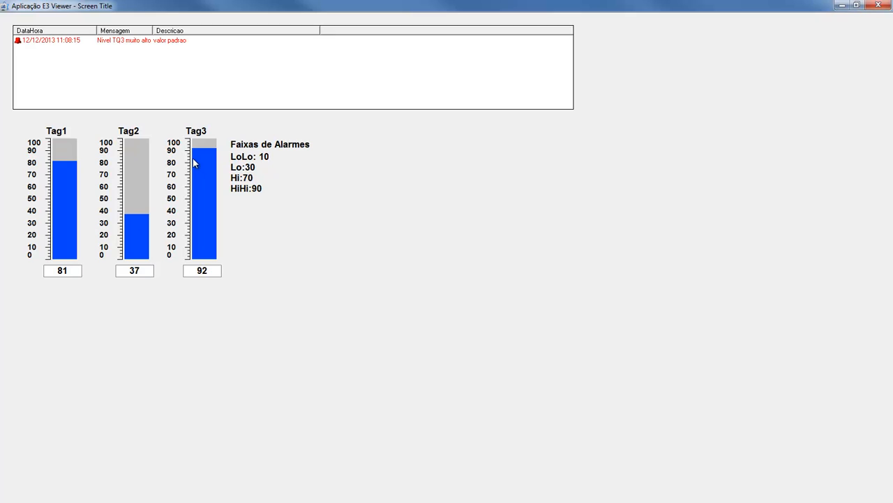
click(879, 6)
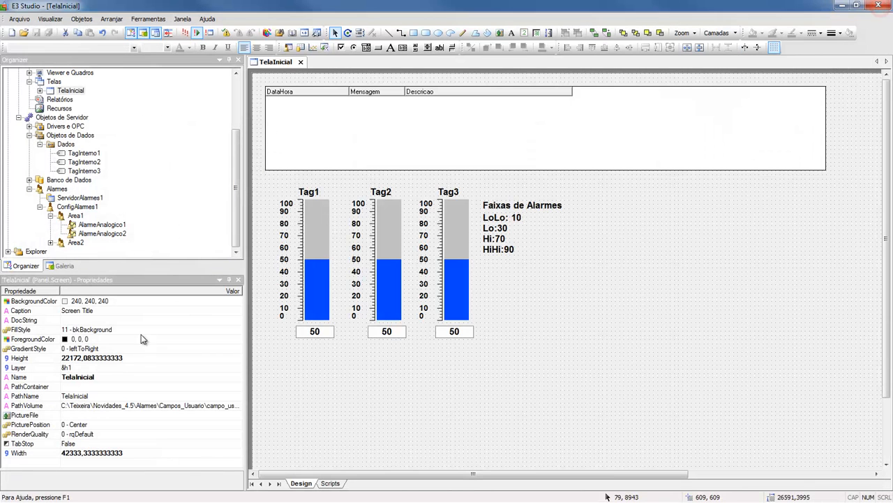
- Set the BannerMode property of the alarm list back to False
click(405, 143)
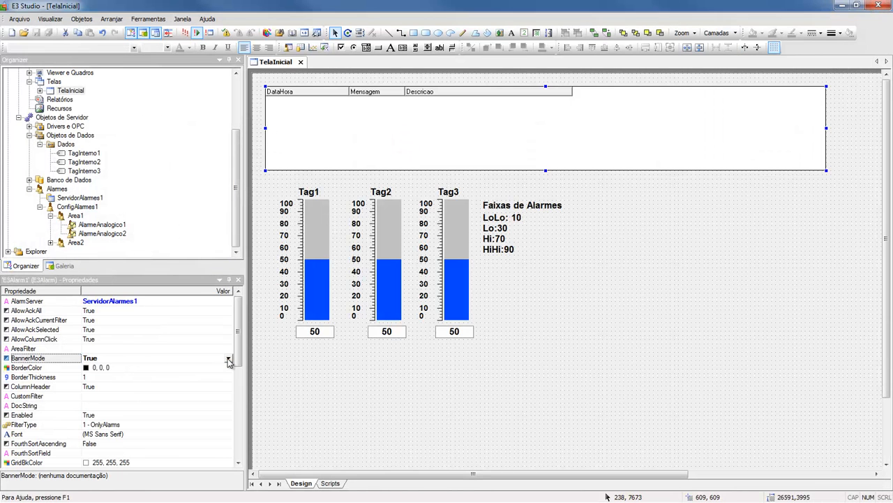
click(229, 360)
click(146, 375)
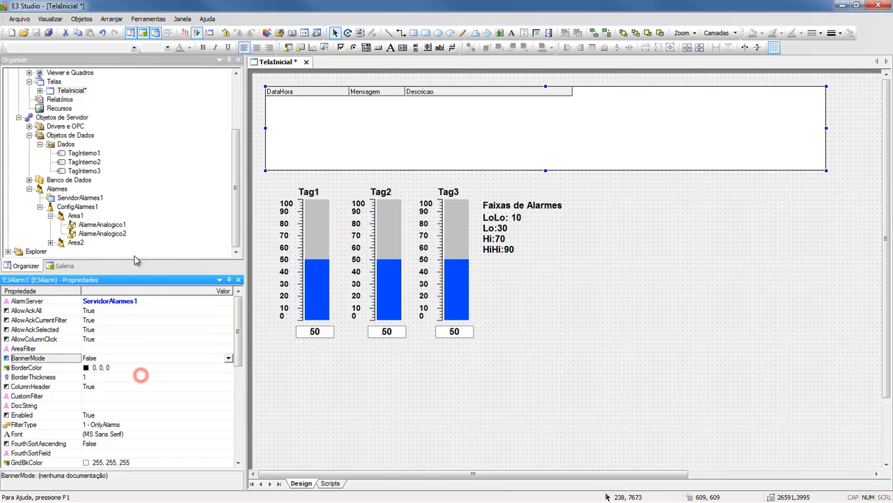
- Run the application, set Tag1 to 71, Tag2 to 47 and Tag3 to 67 on the bars, and close the viewer
click(185, 33)
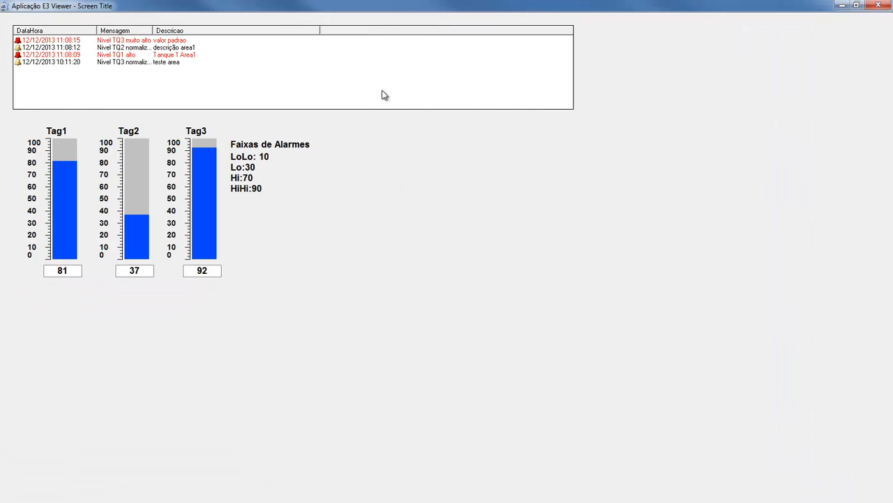
mouse_move(66, 167)
mouse_down()
mouse_move(63, 215)
mouse_move(63, 174)
mouse_up()
drag(142, 222, 140, 204)
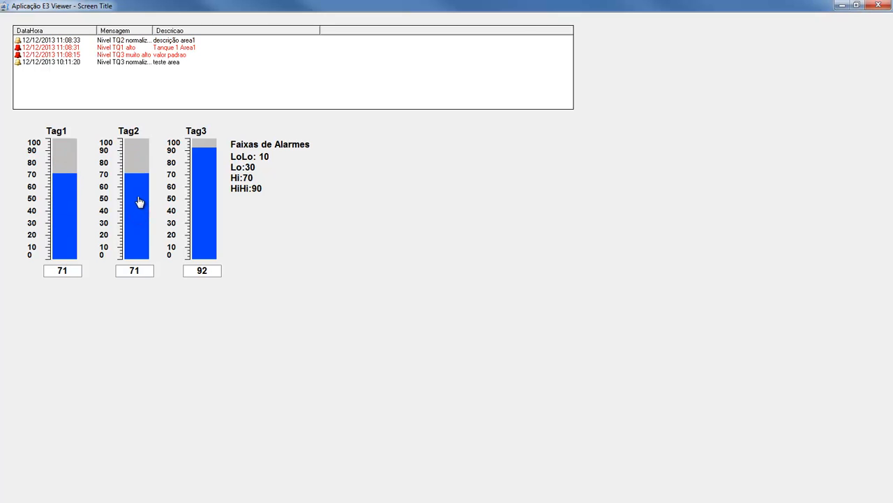
drag(201, 149, 214, 183)
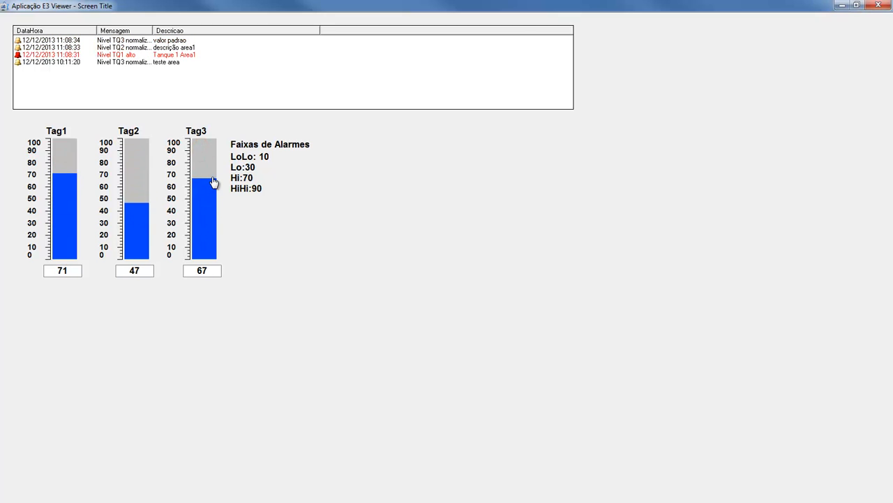
click(879, 7)
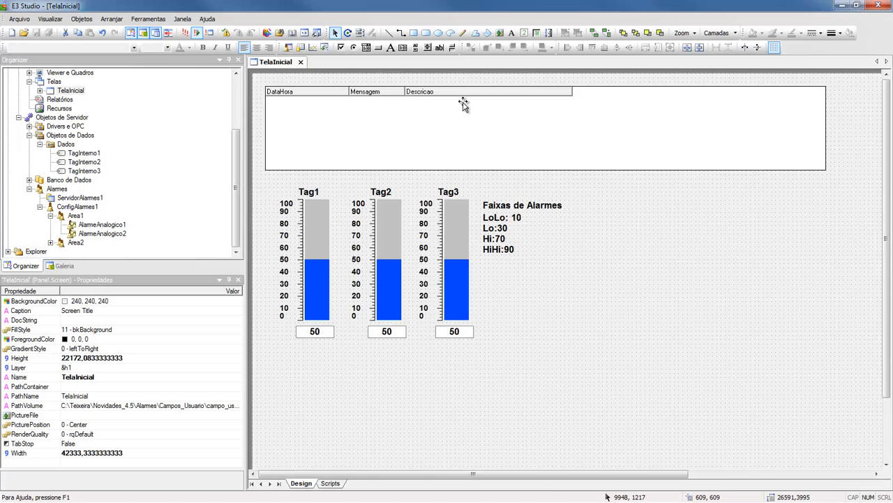
- Run the application to examine the Descricao values in the unfiltered alarm list, and close the viewer
click(405, 125)
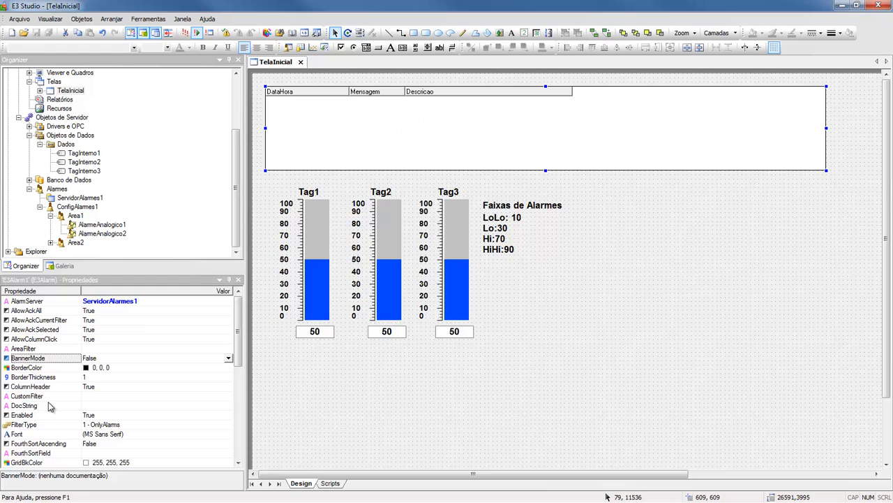
key(alt+Tab)
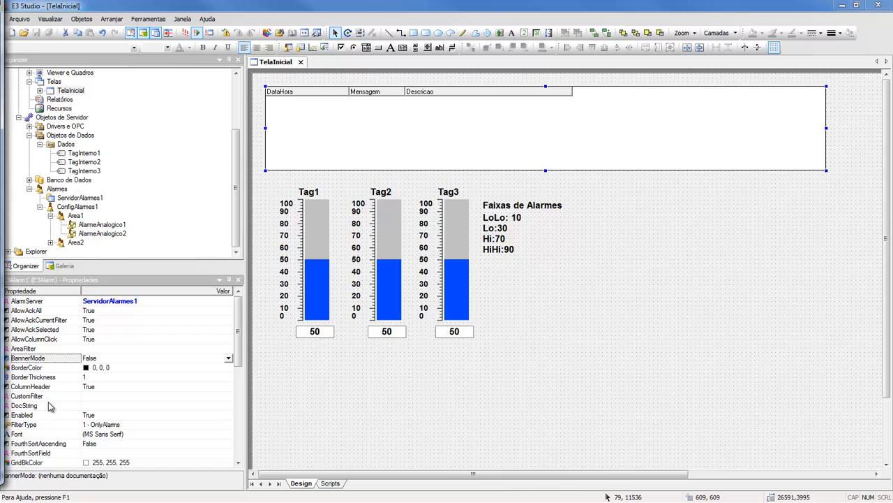
click(185, 32)
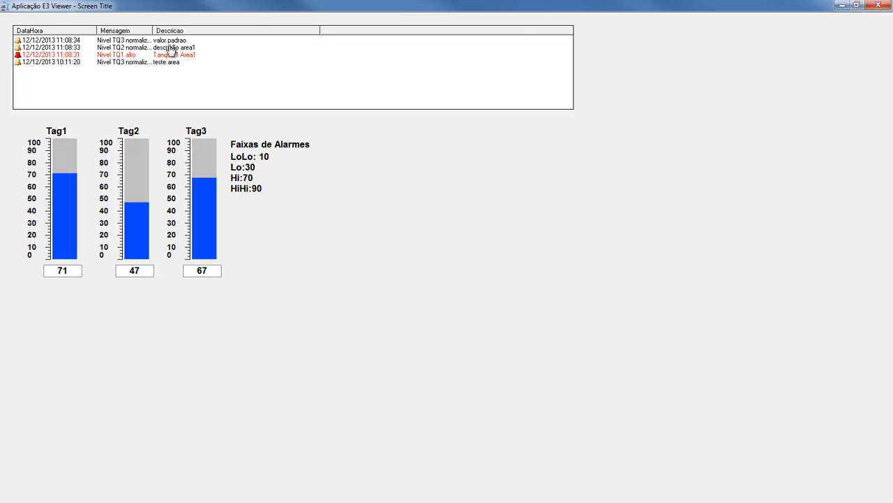
click(878, 7)
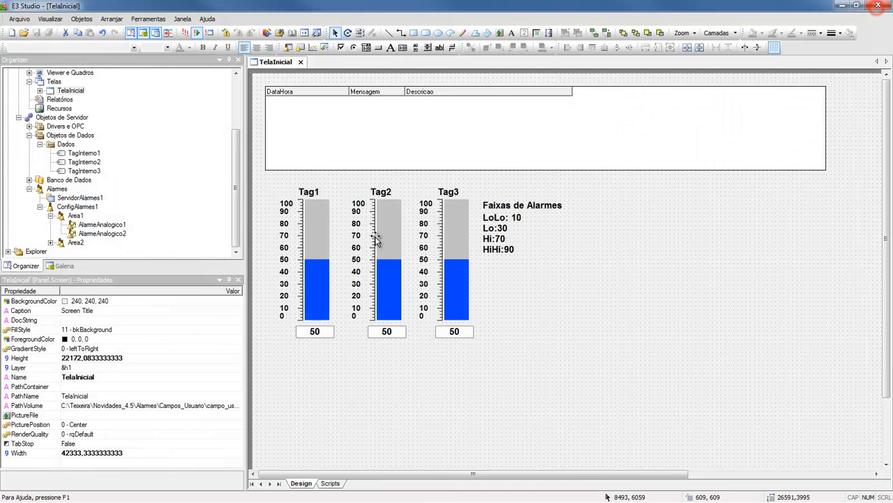
- Set the CustomFilter property of the alarm list on TelaInicial to descricao = "valor padrao"
click(393, 157)
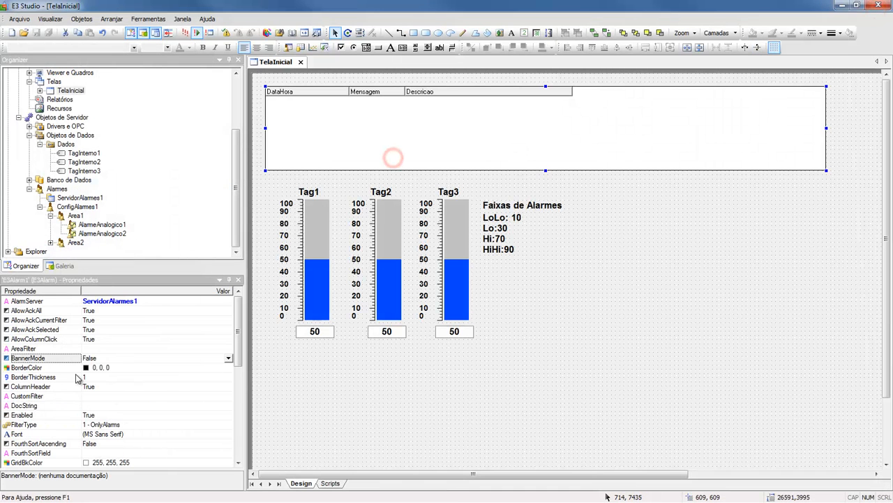
click(90, 396)
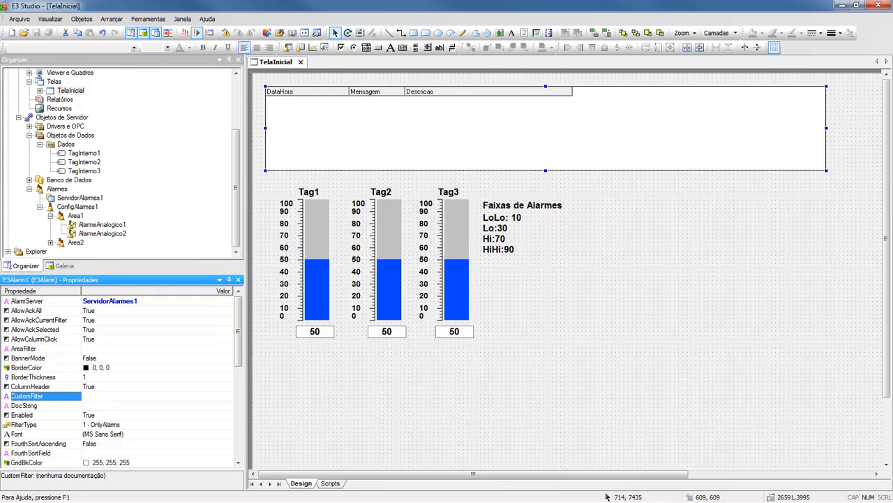
text(descricao)
text(= 'valor padrao')
key(Return)
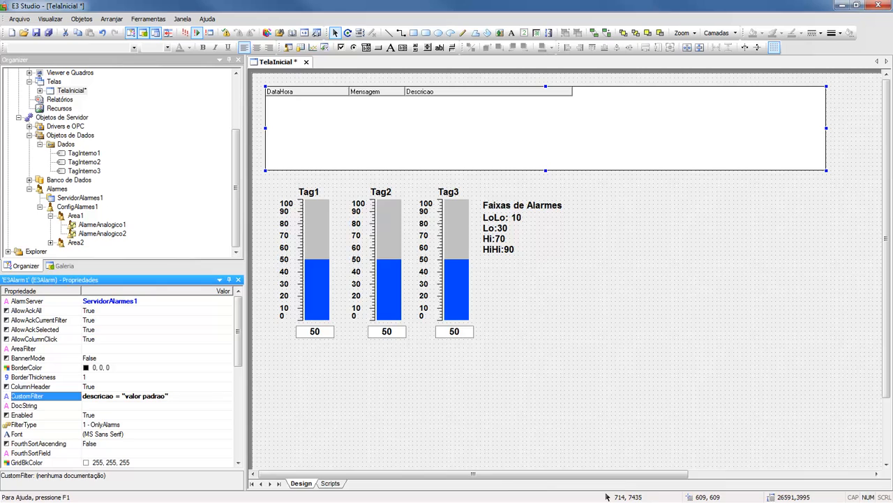
- Run the application maximized, raise Tag3 to 97, lower Tag2 to 30, and close the viewer
click(184, 33)
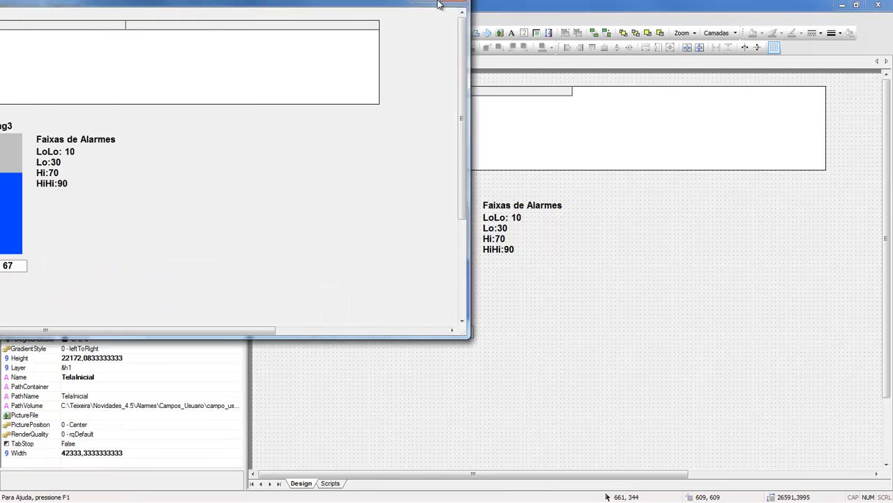
double_click(436, 16)
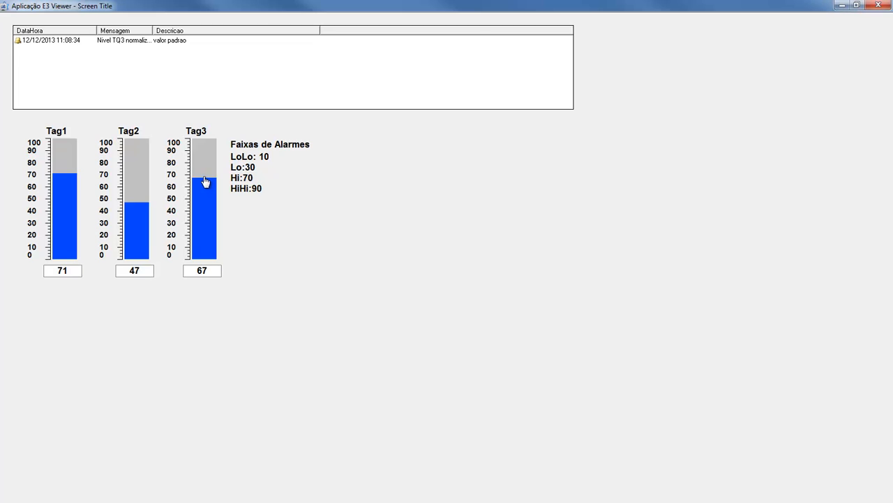
drag(202, 177, 212, 144)
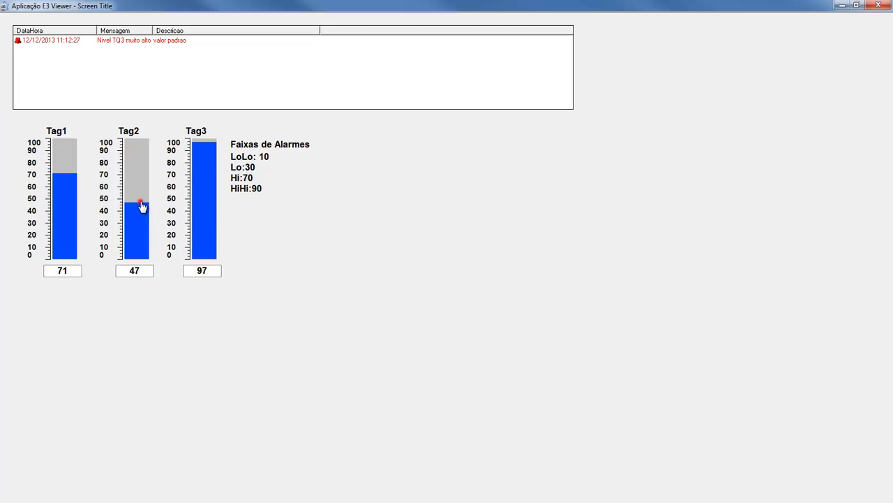
drag(144, 205, 139, 223)
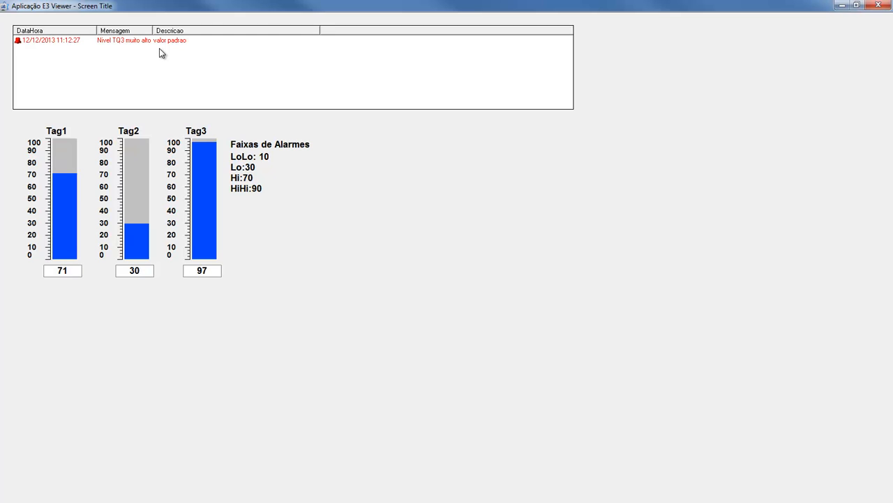
click(878, 6)
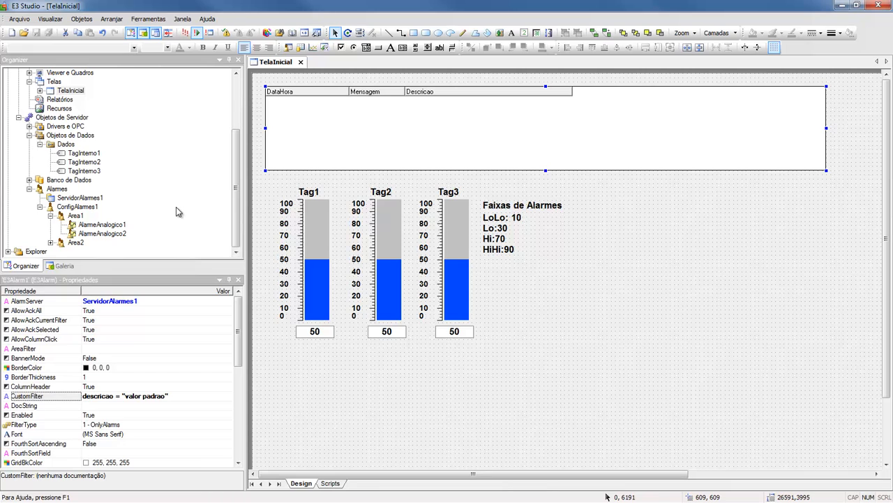
- Open the properties of the alarm list on TelaInicial
right_click(322, 141)
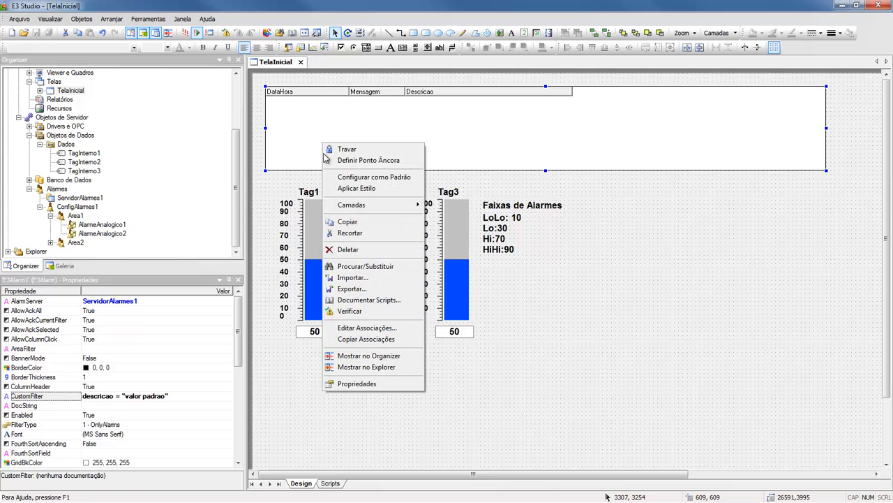
click(354, 385)
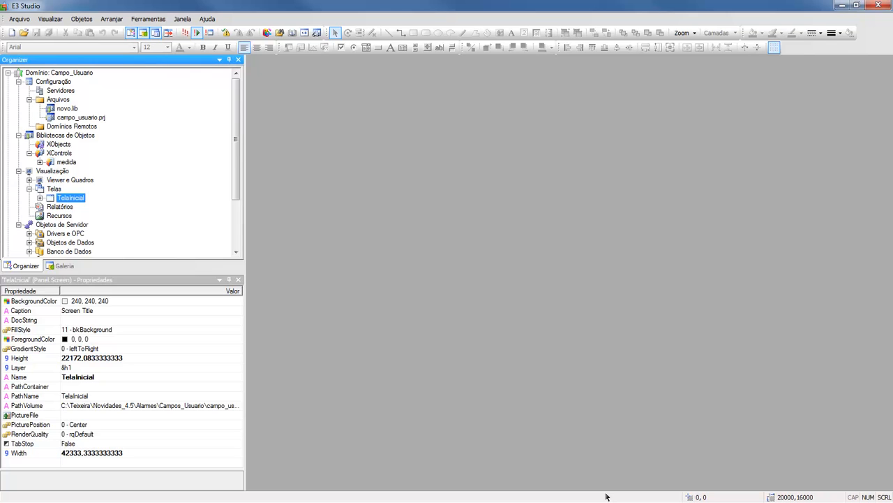
- Make the tag property of the XControl medida persistable and save all the project files
double_click(64, 162)
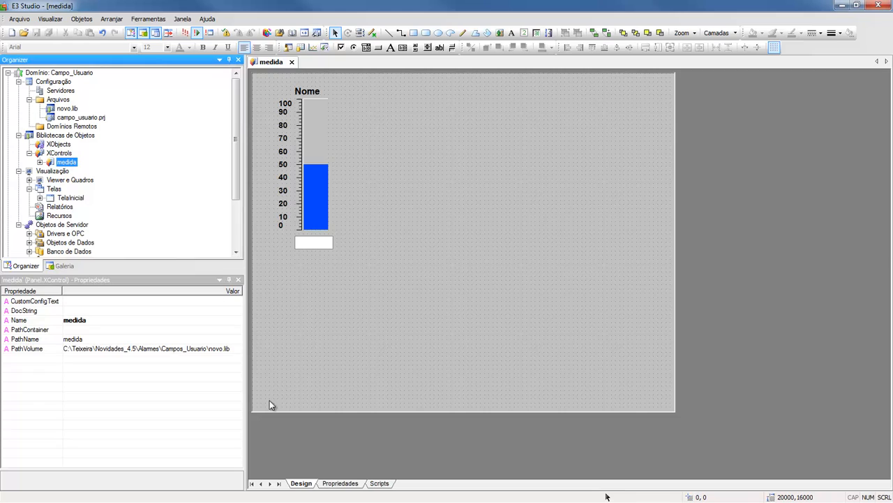
click(340, 483)
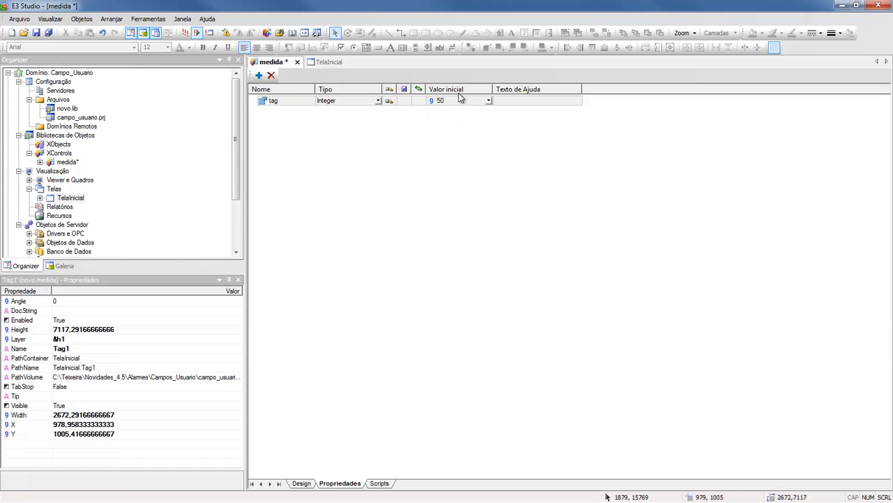
click(408, 102)
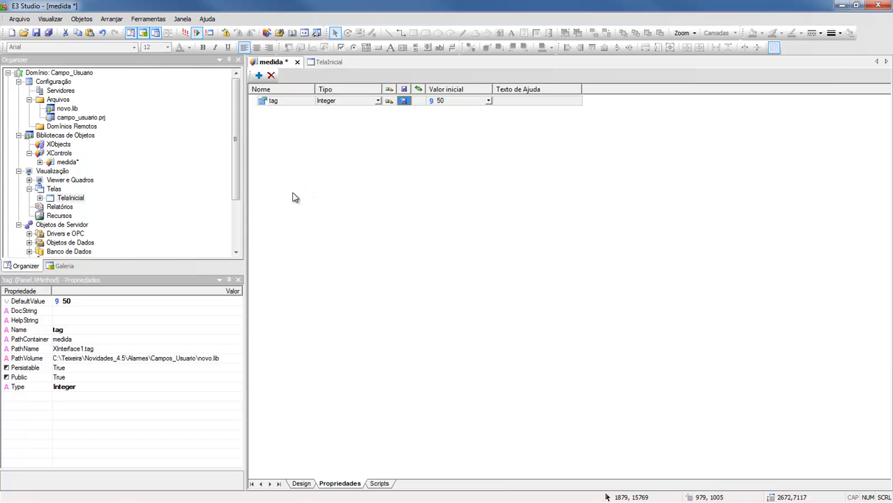
click(50, 33)
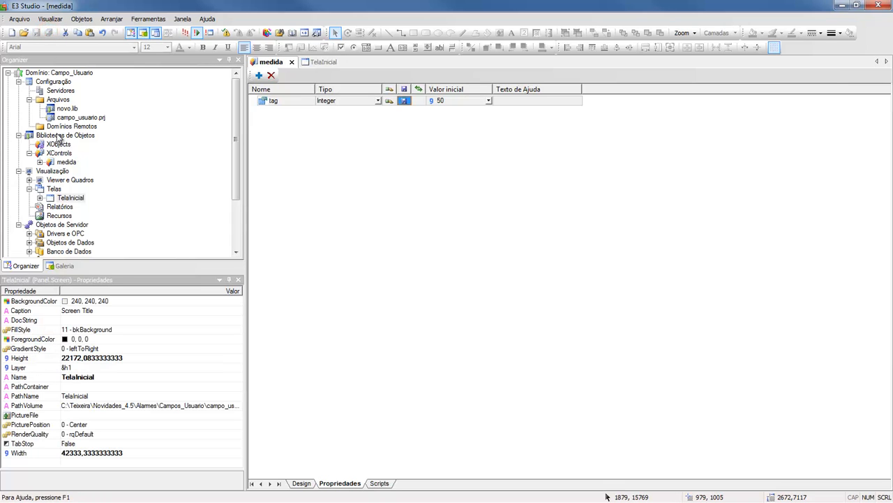
- Reopen the TelaInicial screen and examine the tag property of the Tag1 bar
right_click(77, 136)
key(Escape)
double_click(70, 198)
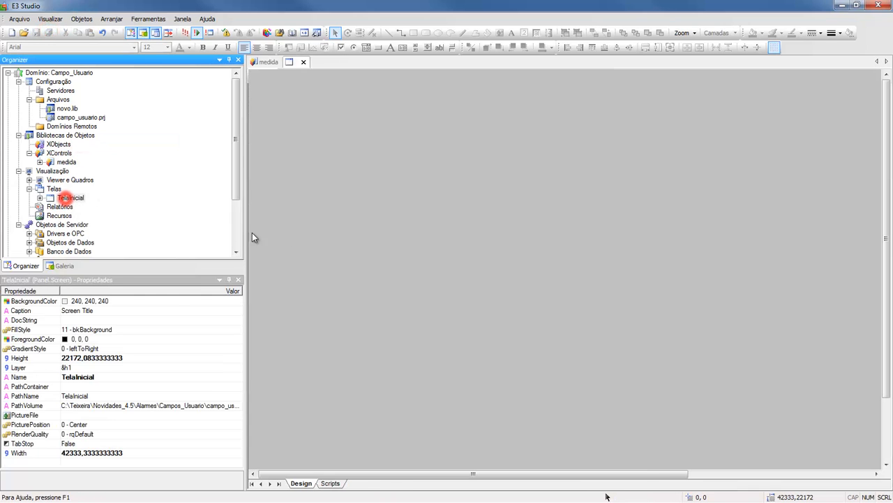
click(315, 203)
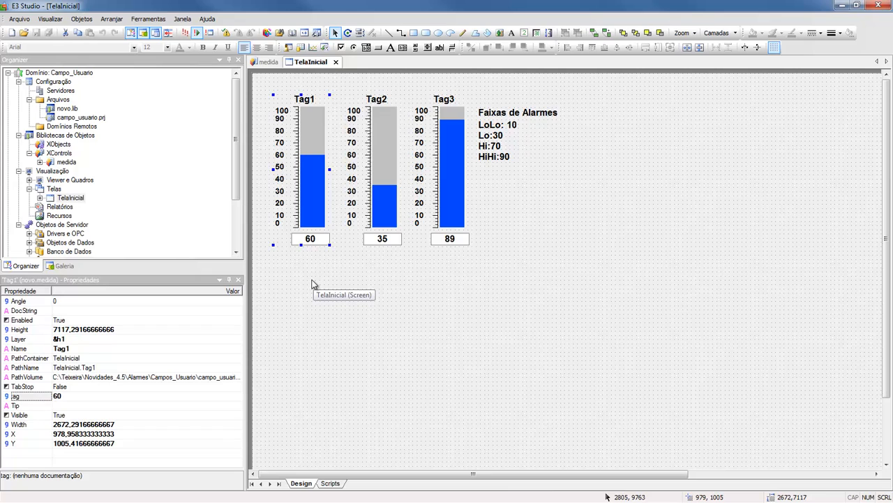
click(15, 396)
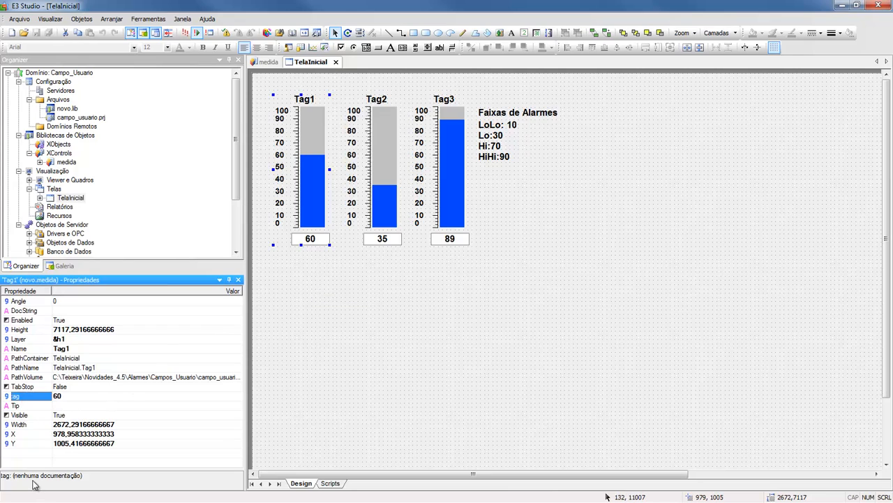
click(64, 397)
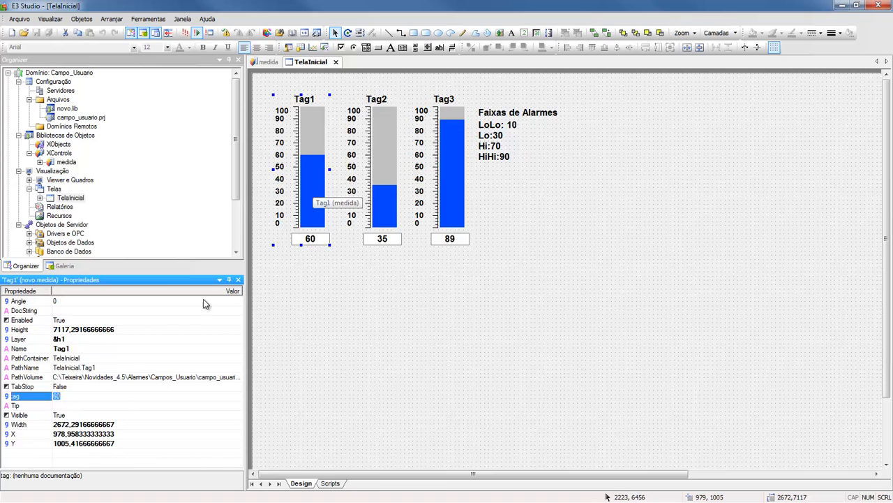
- Set the tag property of the Tag3 bar on TelaInicial to 23
click(386, 187)
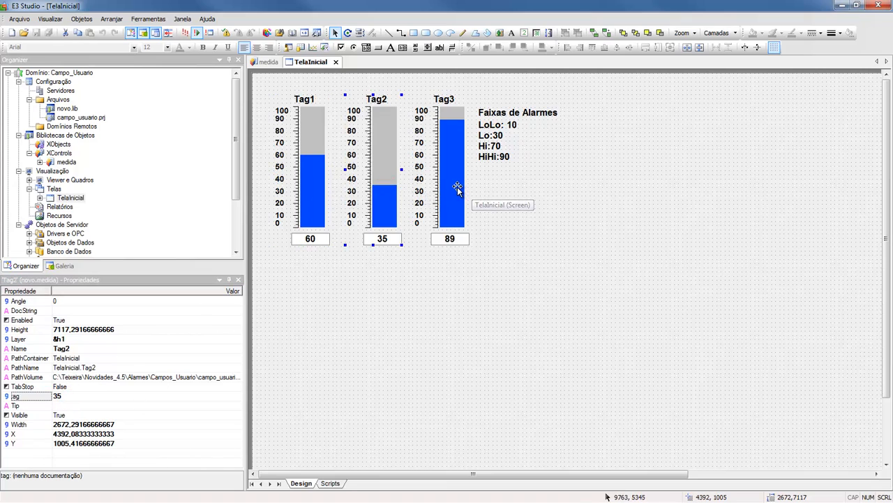
click(456, 190)
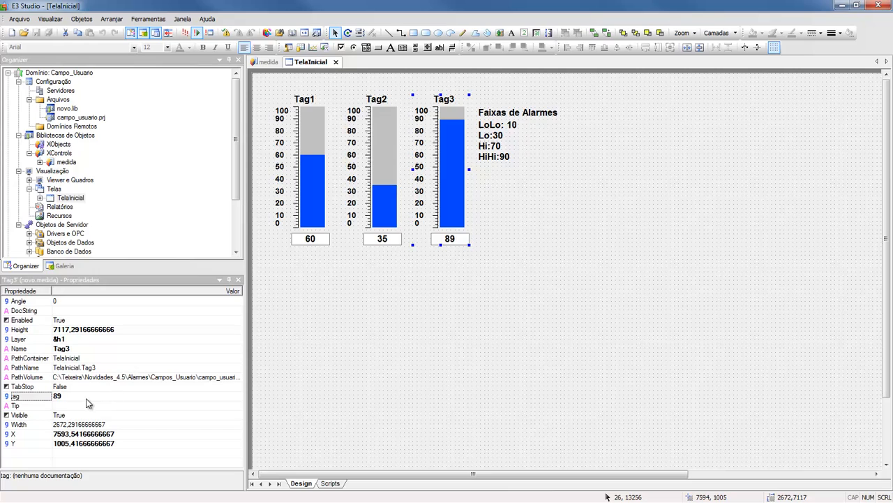
click(84, 396)
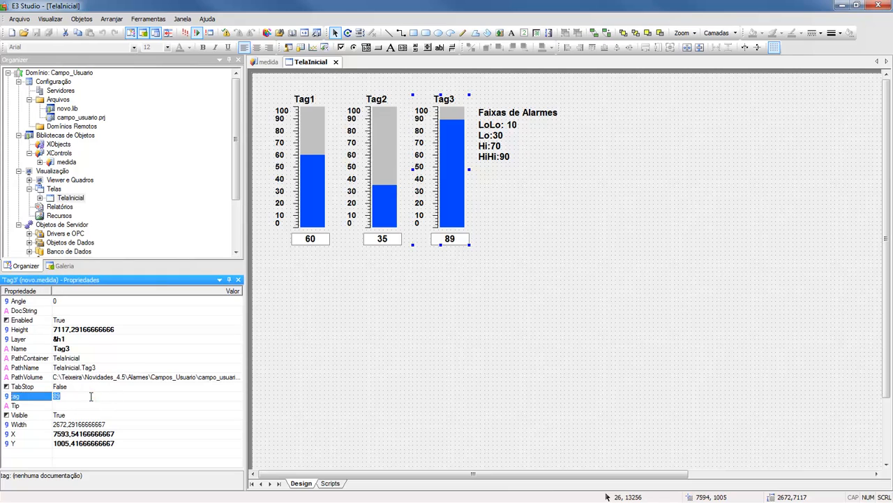
text(23)
key(Return)
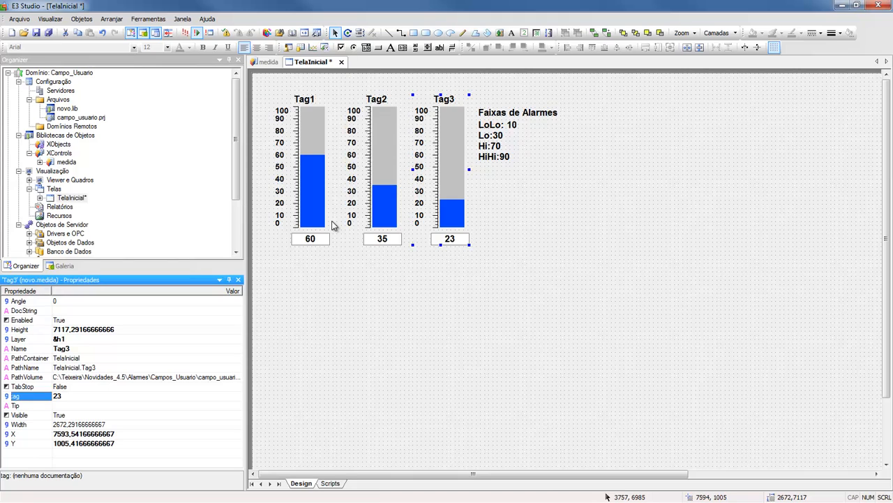
- Compare medida's initial tag value with the bars on TelaInicial, make the tag property non-persistable, and save all files
click(268, 62)
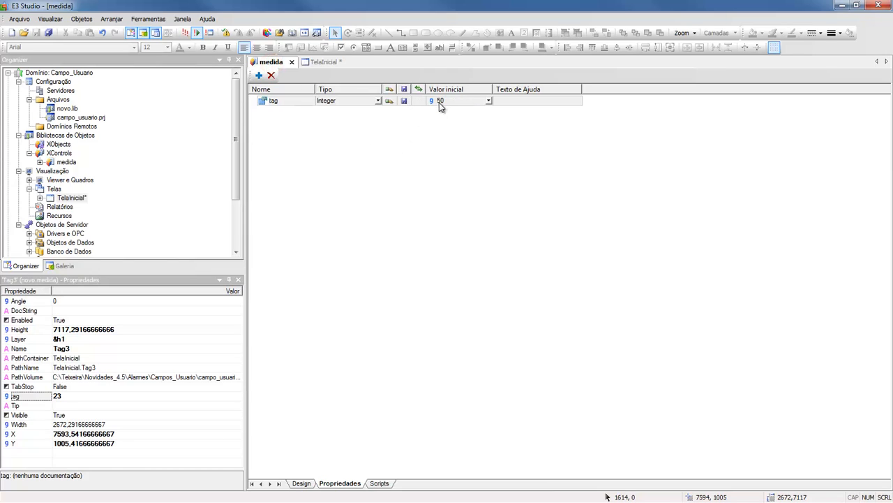
click(312, 61)
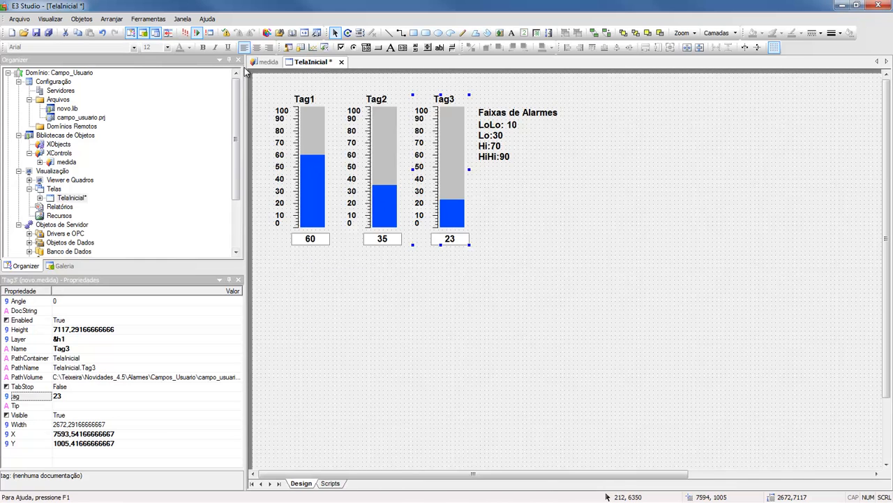
click(269, 62)
click(405, 102)
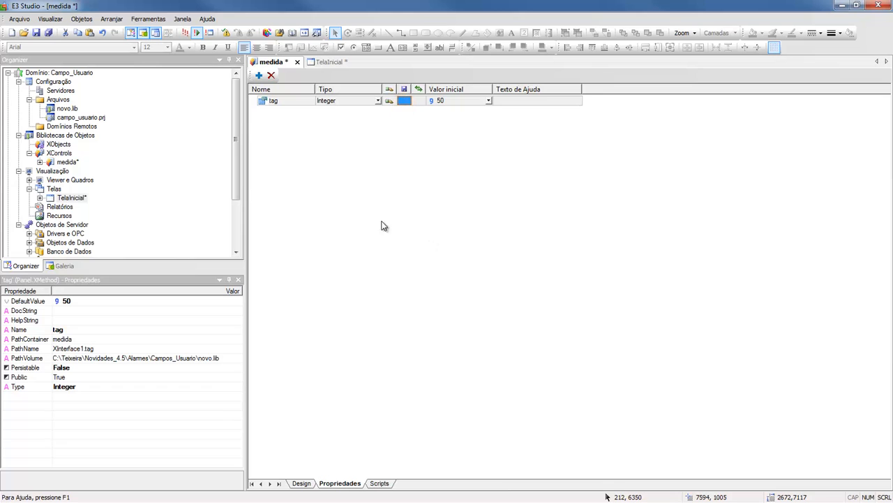
click(48, 33)
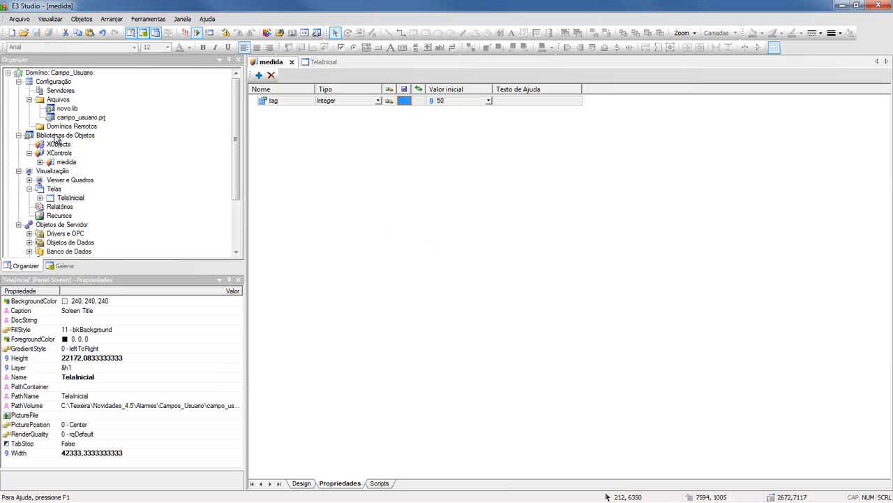
- Reopen TelaInicial and examine the Tag1 bar's properties with medida's tag property non-persistable
right_click(54, 135)
click(82, 141)
double_click(70, 198)
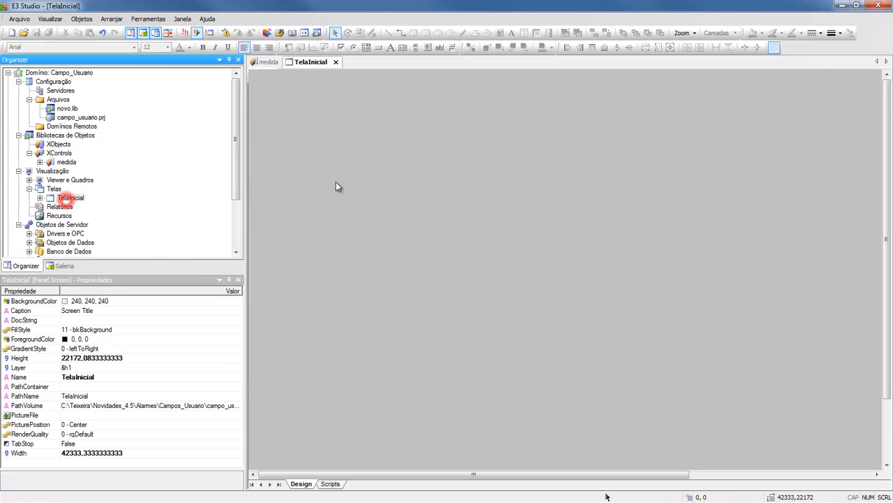
click(324, 164)
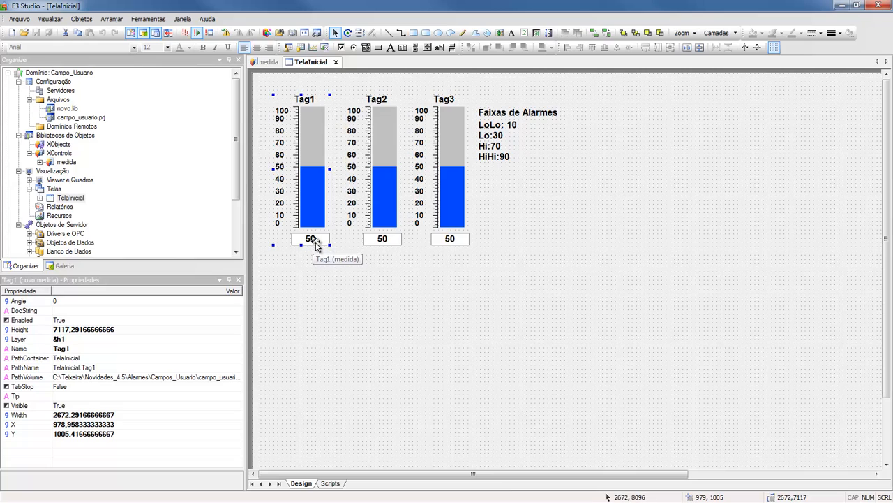
- Return to medida's property definitions and toggle the persistence of the tag property
click(266, 62)
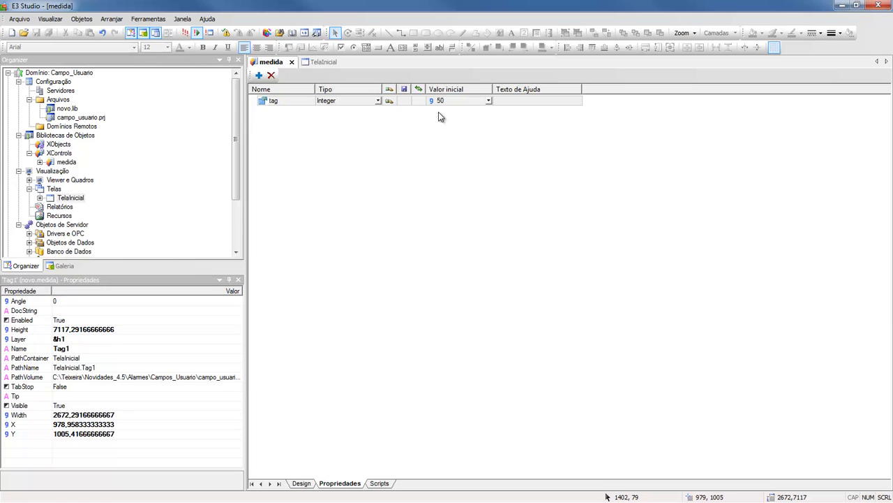
click(405, 101)
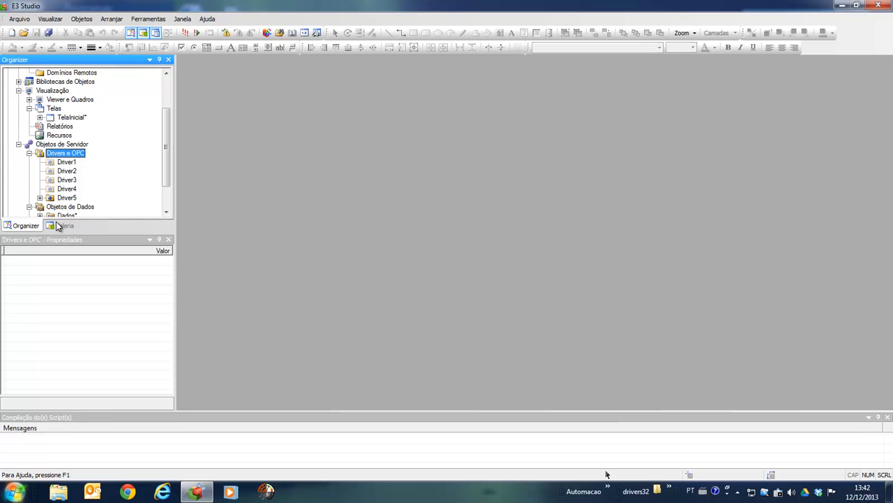
- Insert an OPC UA communication driver into campo_usuario.prj under Drivers e OPC
right_click(72, 155)
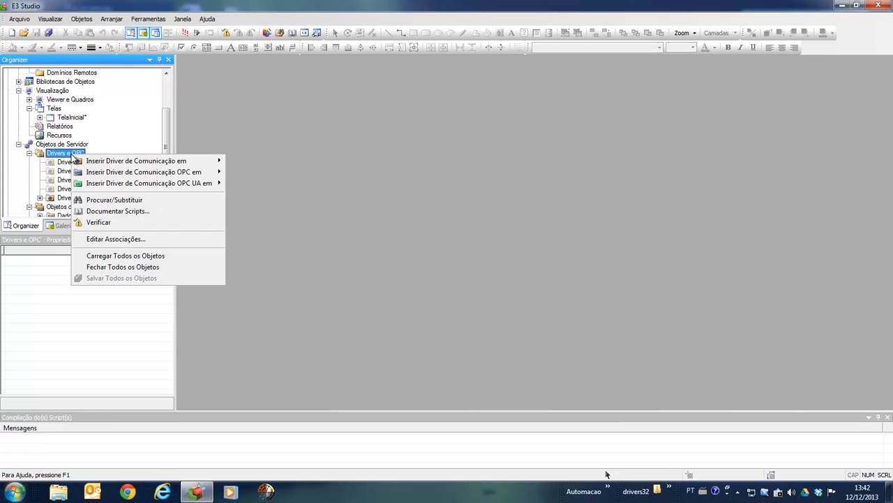
mouse_move(143, 185)
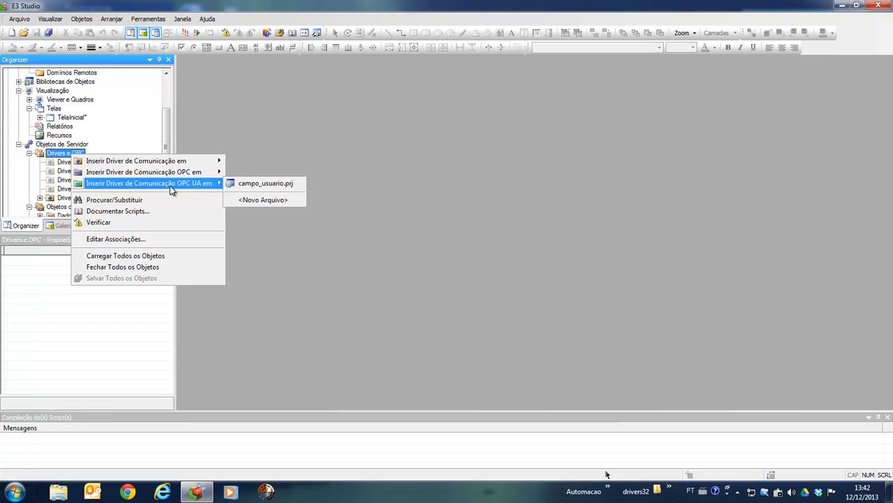
click(267, 186)
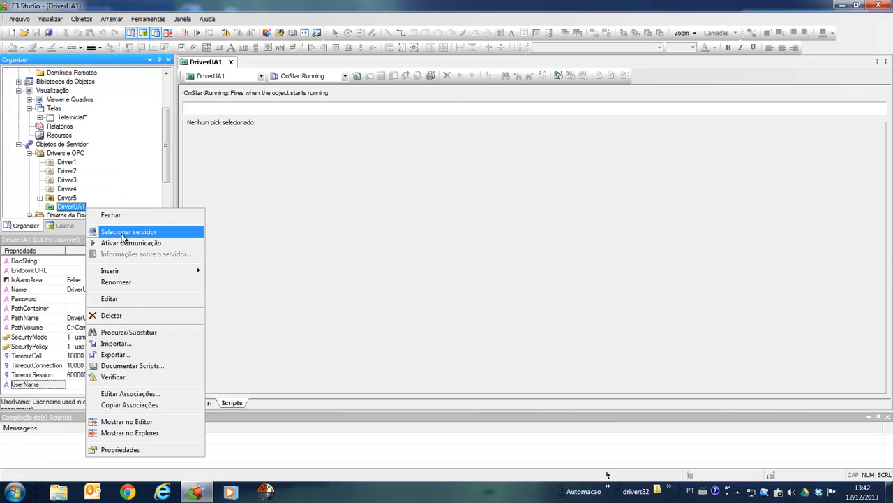
- Start selecting DriverUA1's server and browse the ELIPSE group in Microsoft Windows Network for the computer hosting Elipse EPM UA Server v3
click(125, 234)
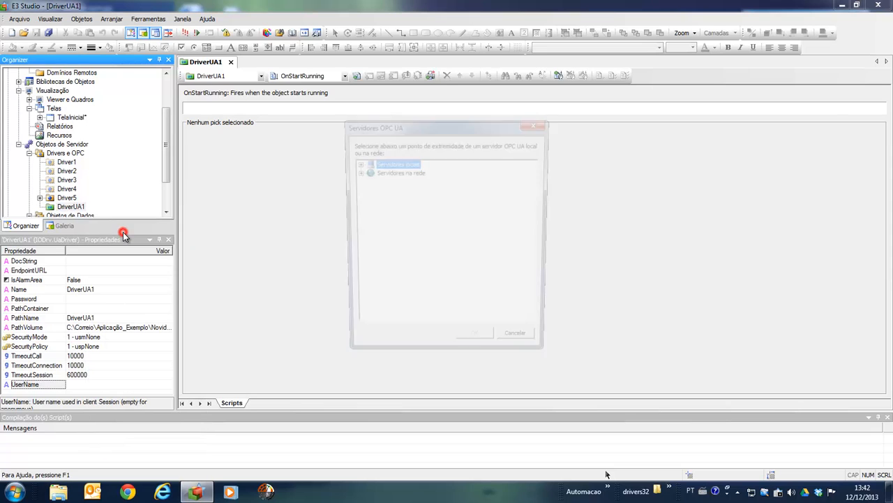
click(355, 172)
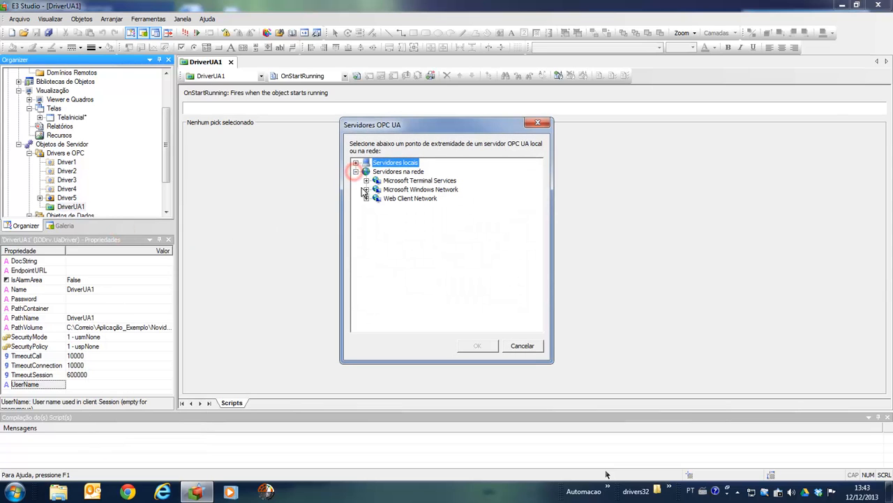
click(366, 189)
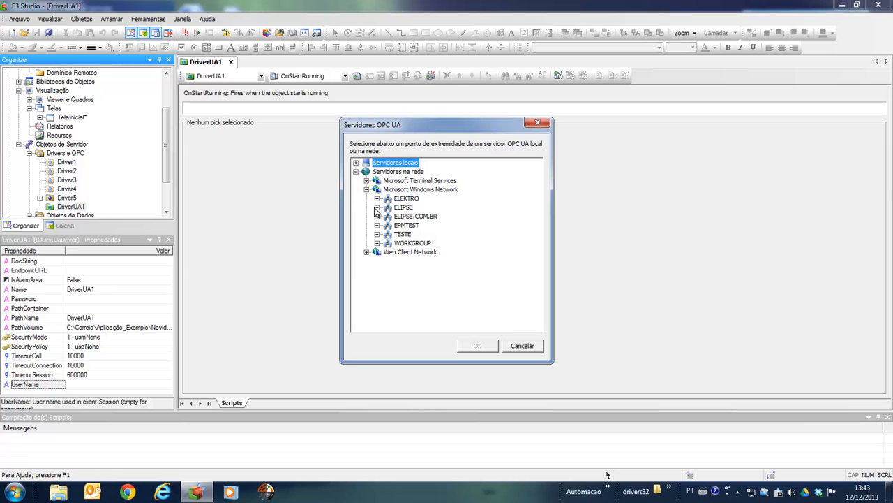
click(377, 207)
scroll(494, 244, down, 8)
scroll(493, 244, down, 15)
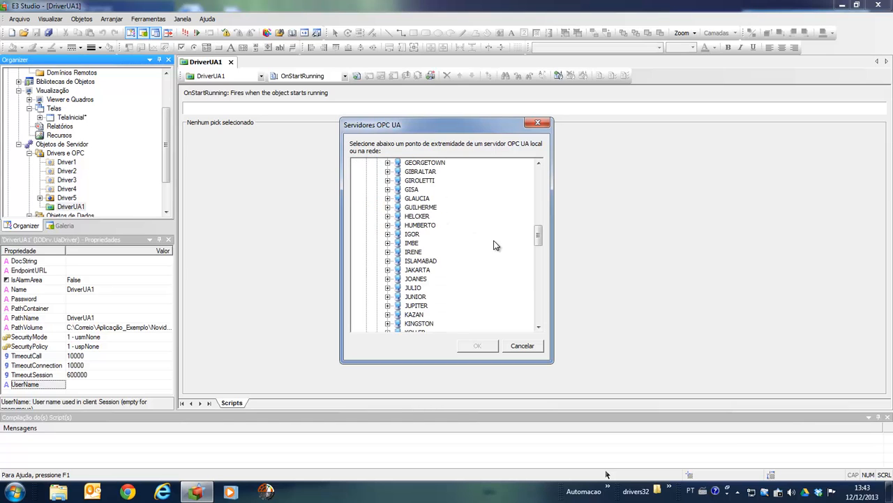
scroll(492, 240, down, 1)
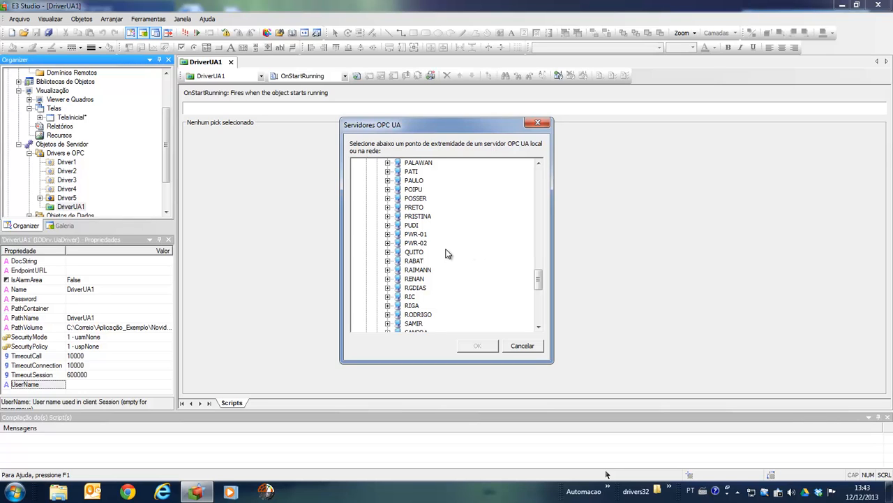
scroll(447, 261, down, 2)
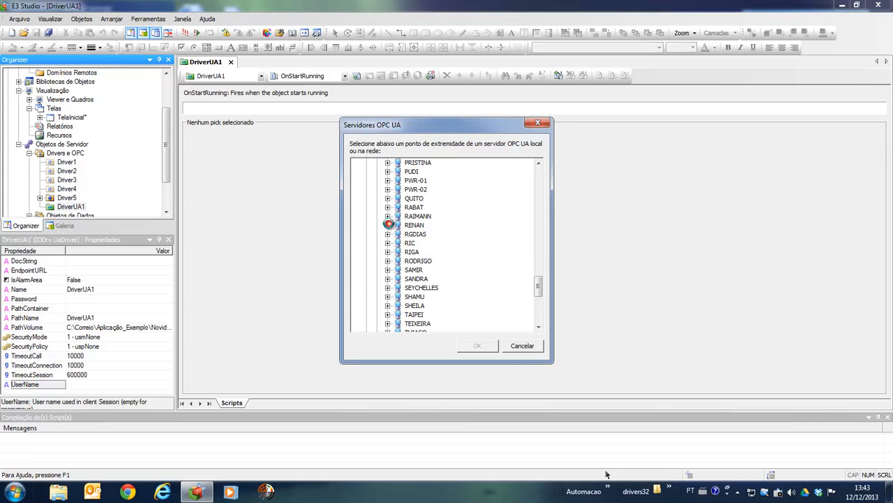
click(389, 225)
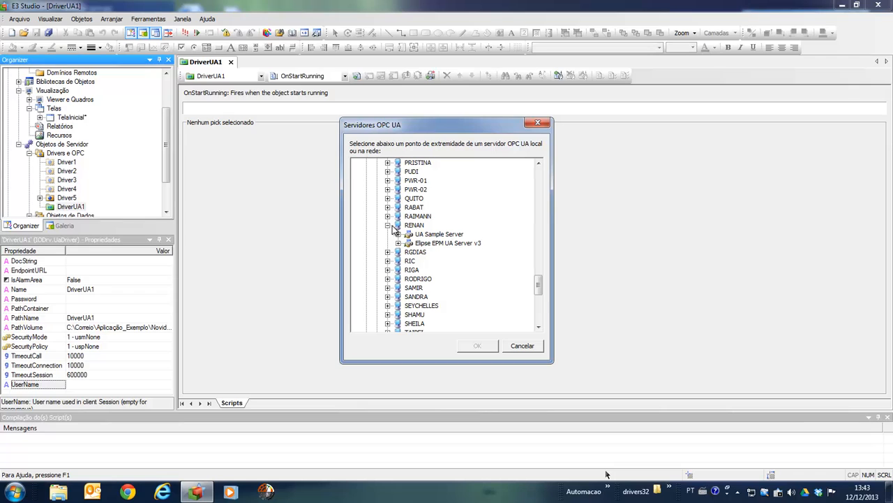
- Select the Elipse EPM UA Server v3 endpoint with Modo=Nenhum, Política=Nenhuma as DriverUA1's server
click(464, 245)
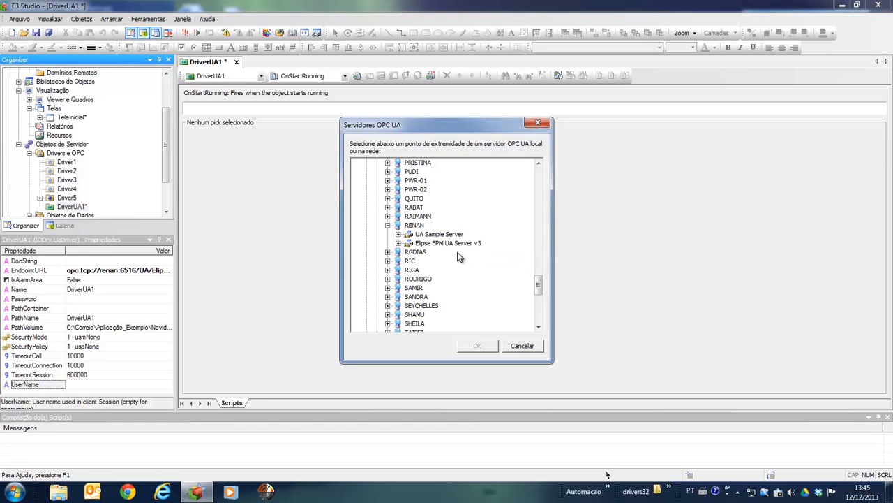
click(398, 243)
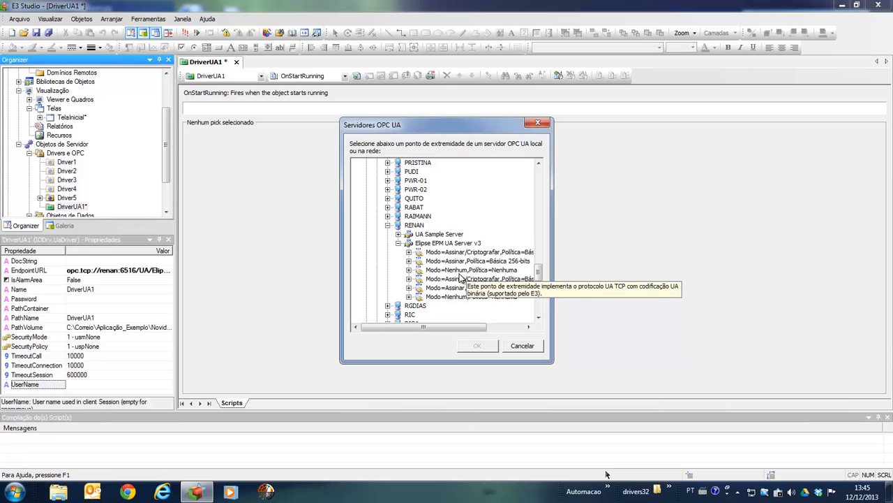
click(486, 272)
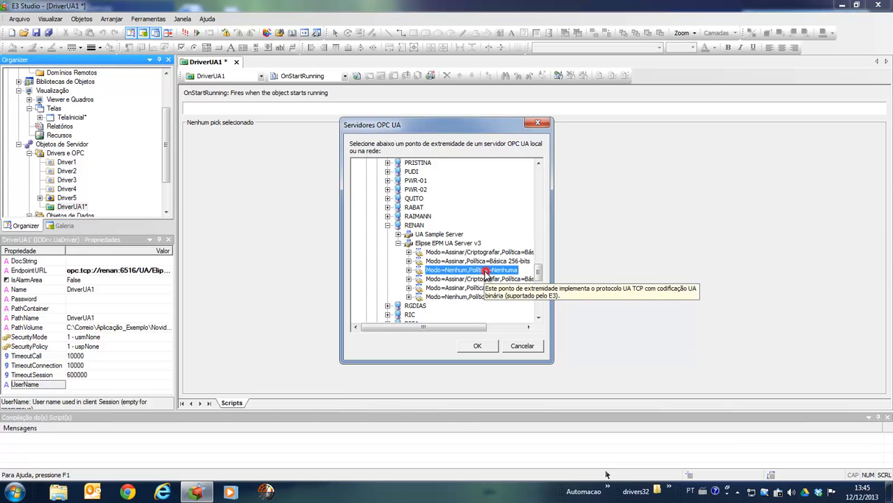
click(477, 346)
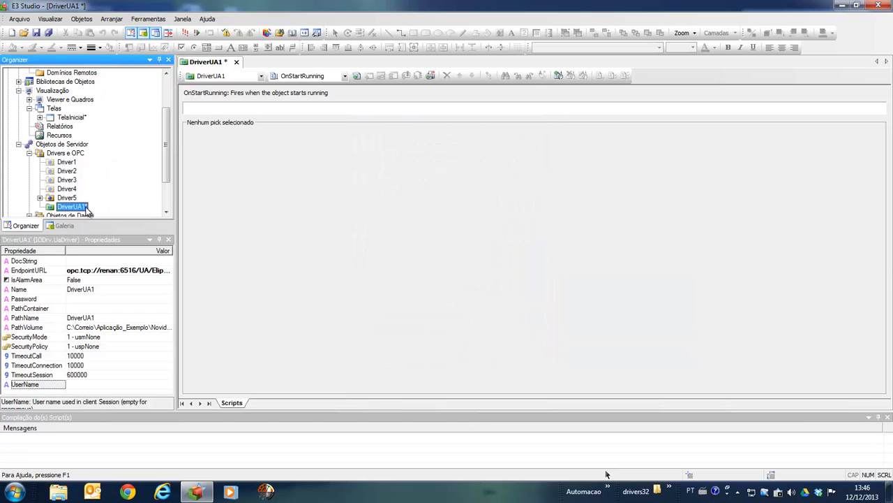
- Set DriverUA1's UserName to sa and enter the account password in its Password property
right_click(86, 210)
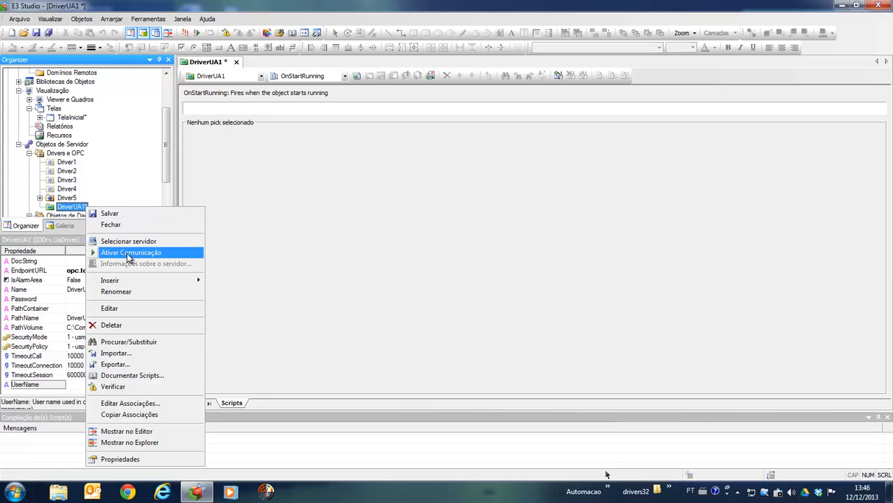
click(97, 185)
click(68, 299)
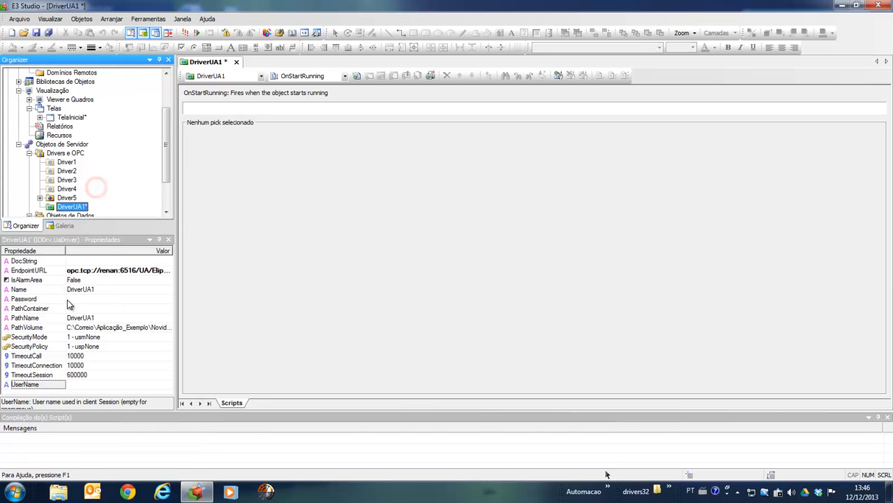
click(73, 384)
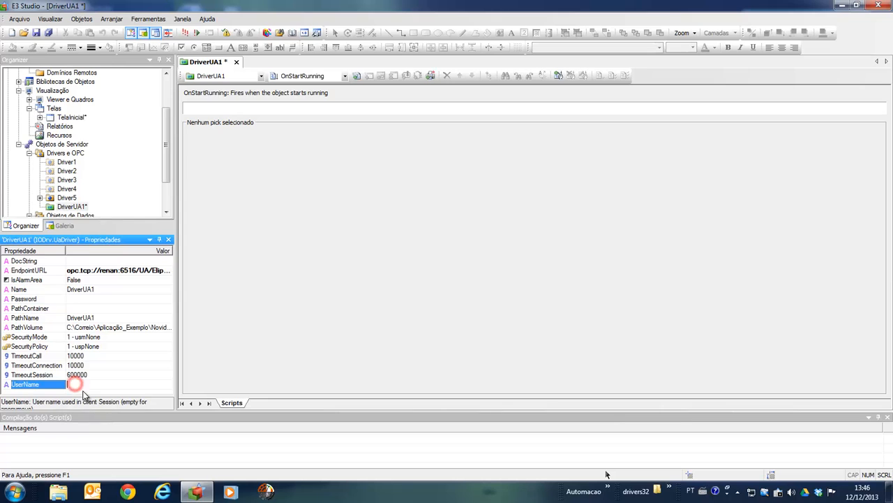
text(sa)
click(82, 299)
text(1)
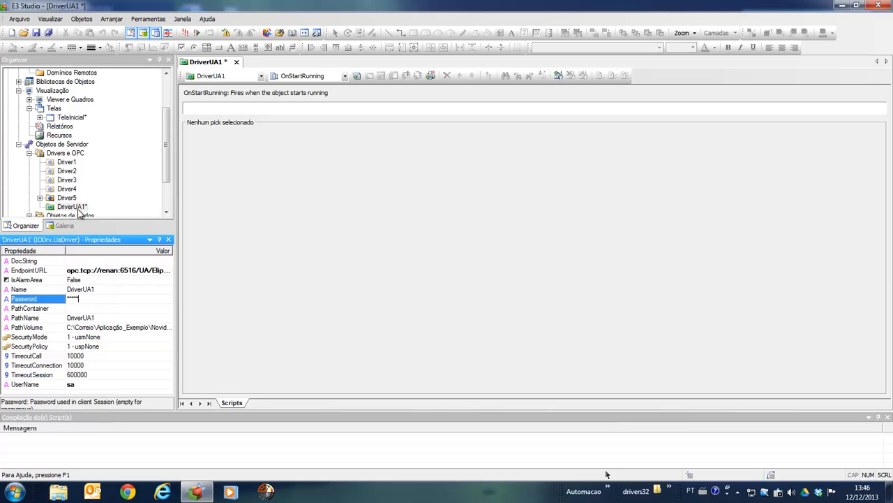
- Activate DriverUA1's communication and check the OPC UA server information
right_click(87, 212)
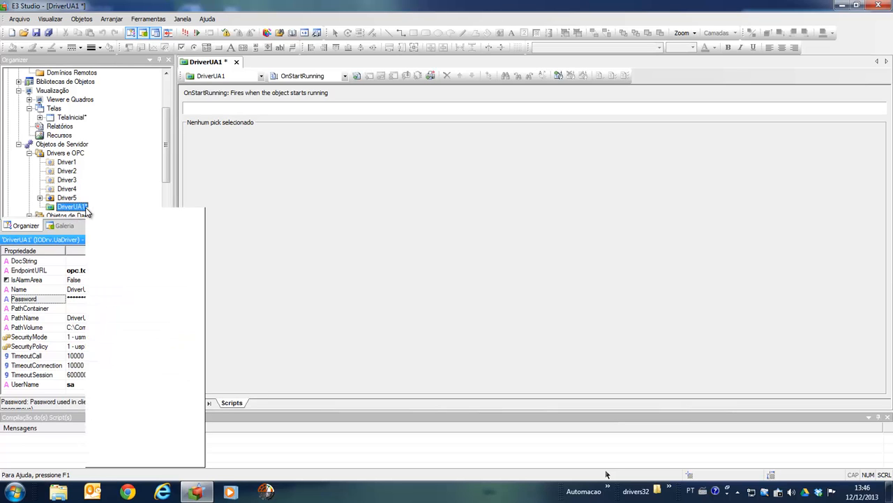
click(126, 257)
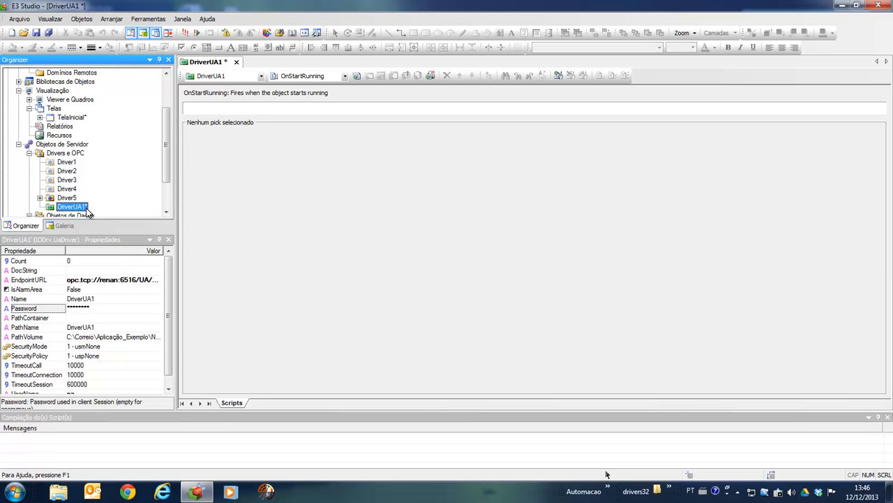
right_click(88, 212)
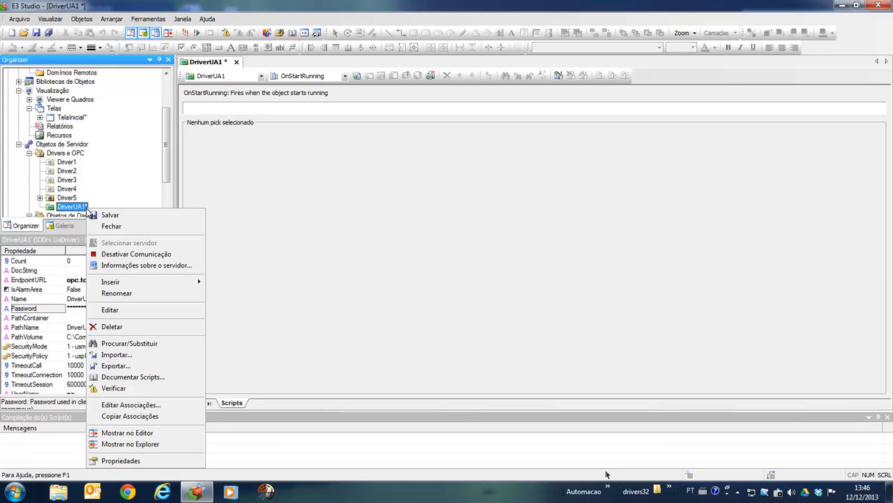
click(144, 268)
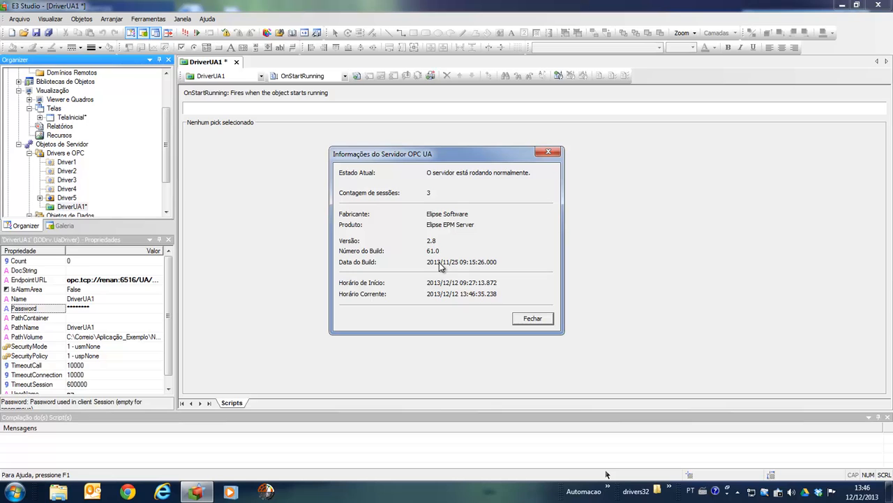
click(522, 319)
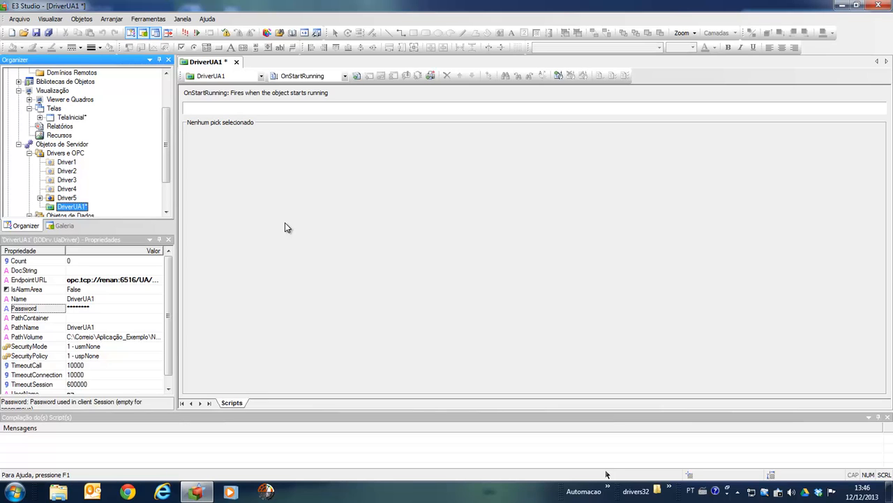
- Insert a query object into the Dados data server under Objetos de Dados
click(29, 154)
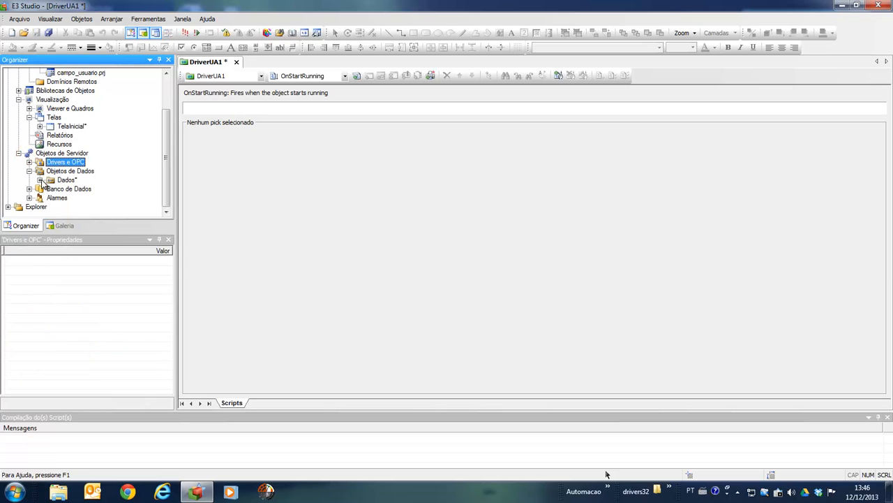
click(40, 179)
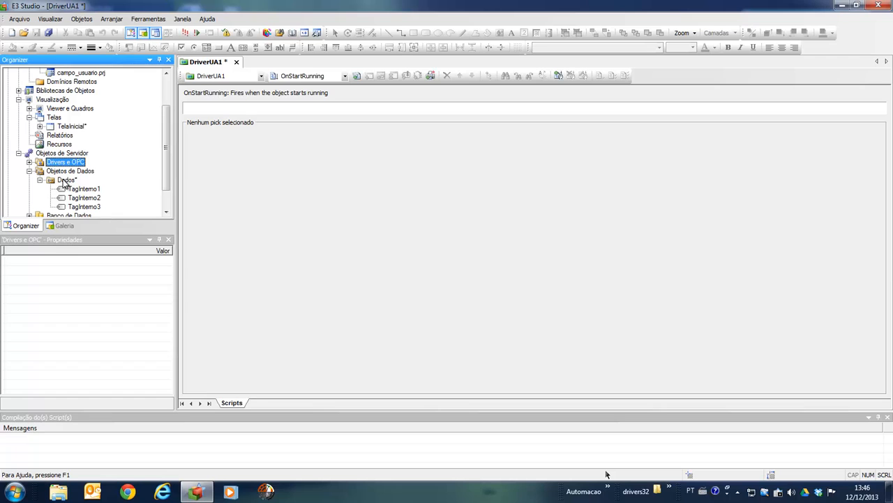
right_click(63, 181)
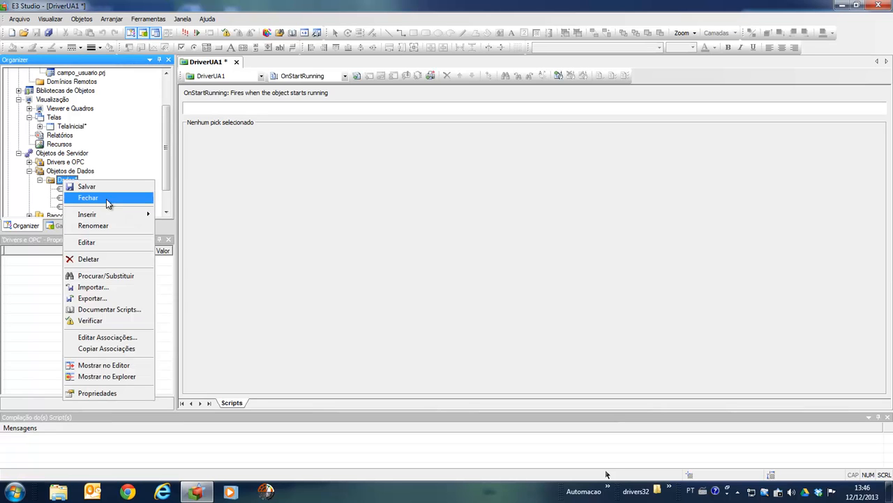
mouse_move(146, 217)
click(180, 226)
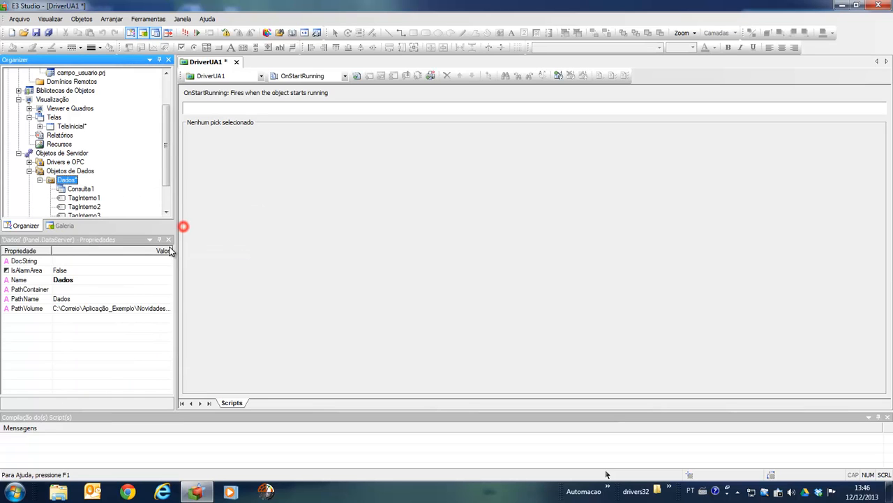
- Start configuring Consulta1 with DriverUA1 as its database server
right_click(78, 193)
click(105, 195)
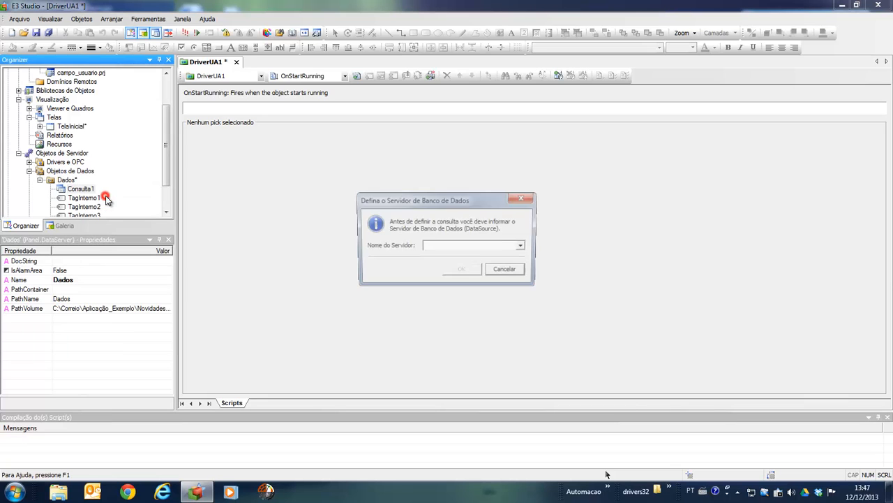
click(445, 248)
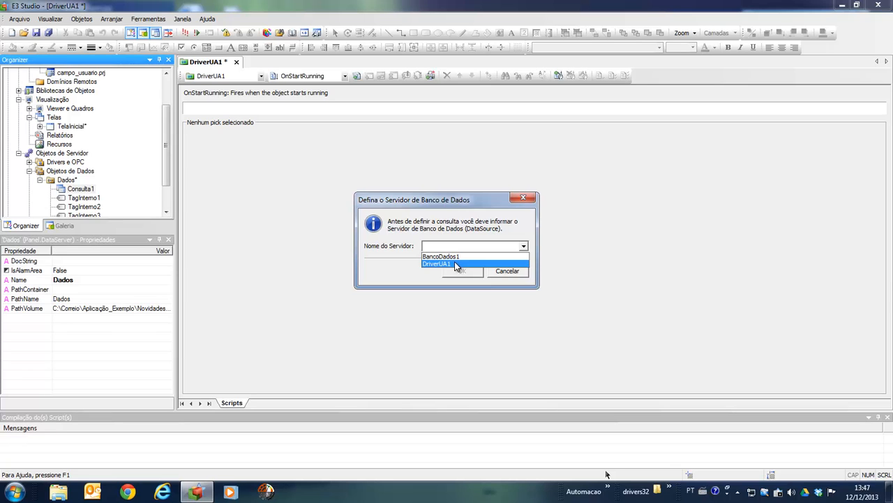
click(455, 264)
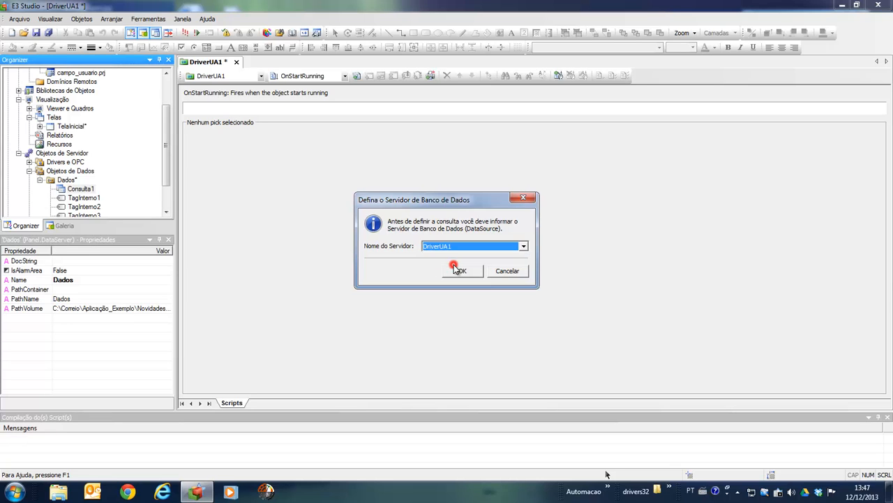
click(457, 270)
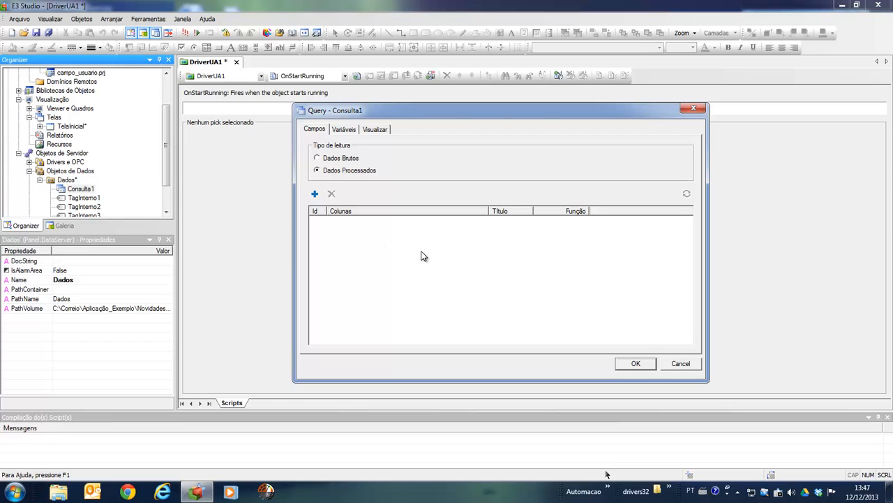
- Set Consulta1's reading type to Dados Brutos and add the Administrativo tag from Objects > DataObjects as a field
click(345, 159)
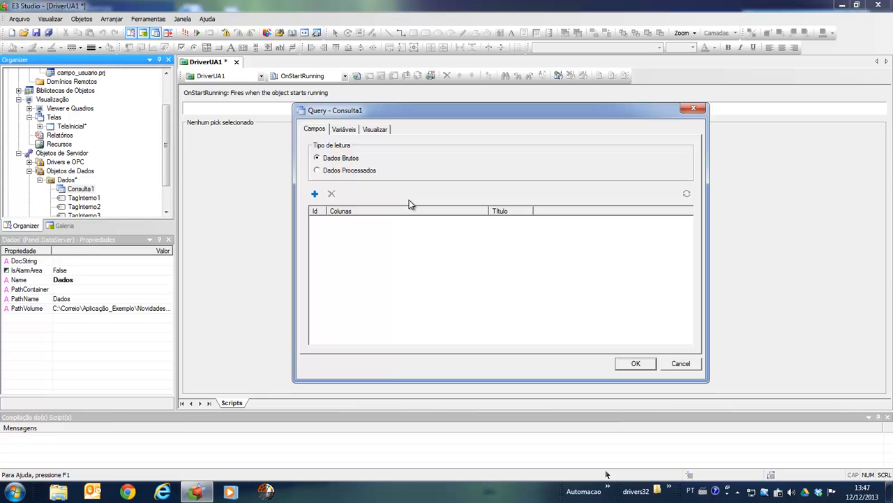
click(316, 196)
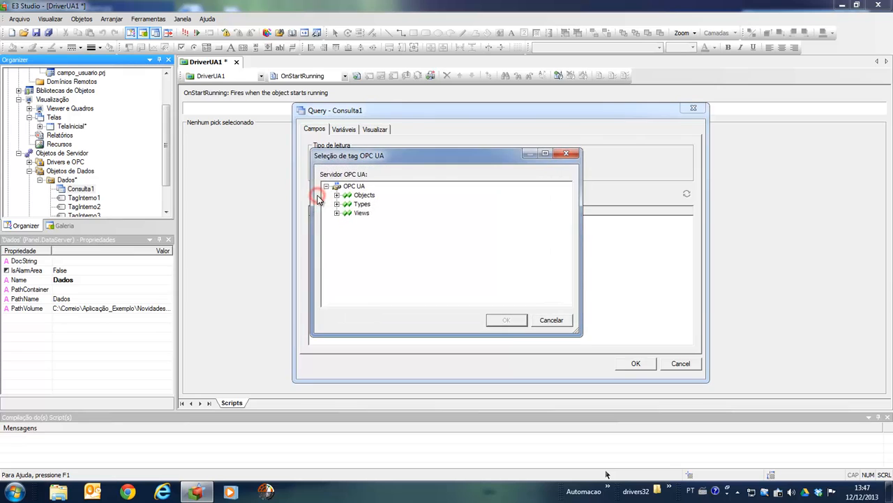
drag(355, 159, 448, 157)
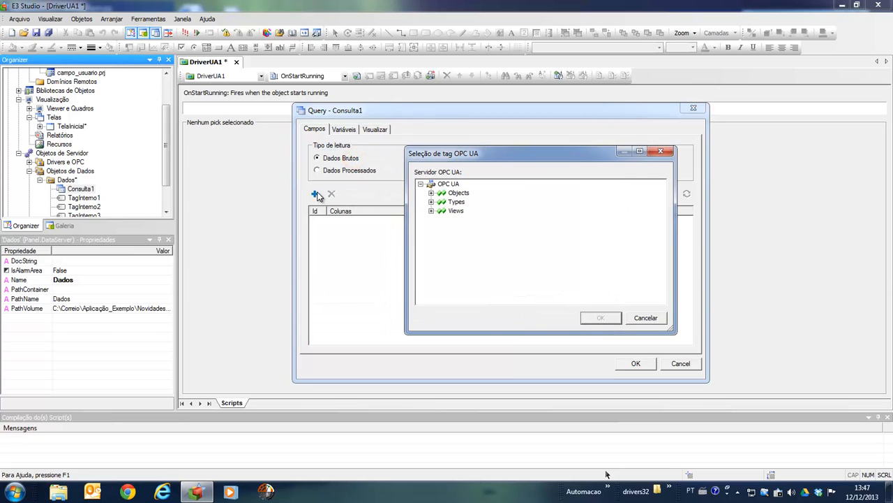
click(431, 193)
click(441, 219)
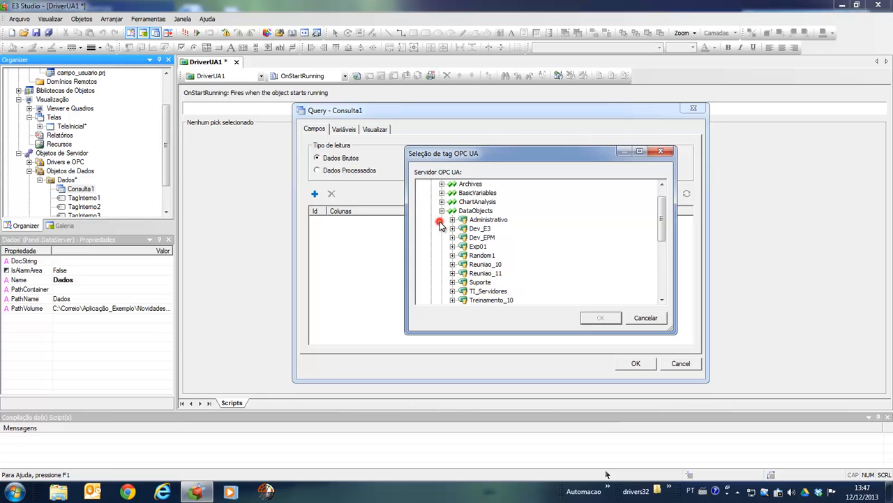
click(489, 219)
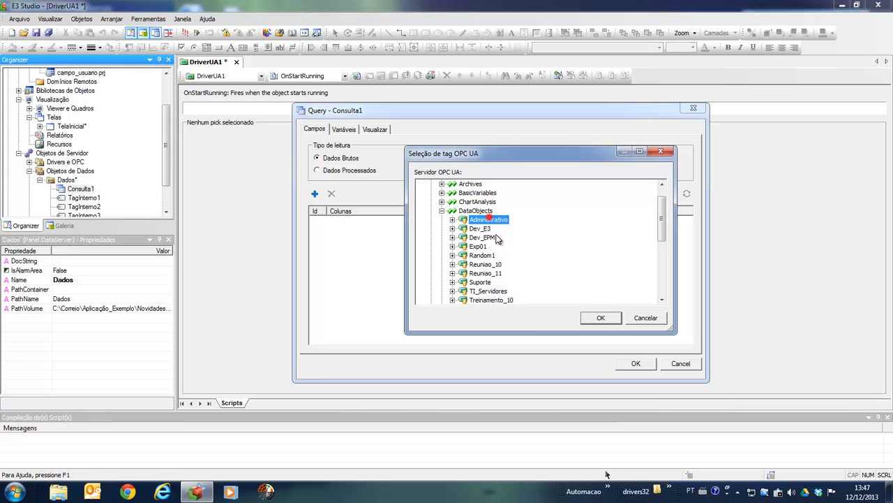
click(601, 319)
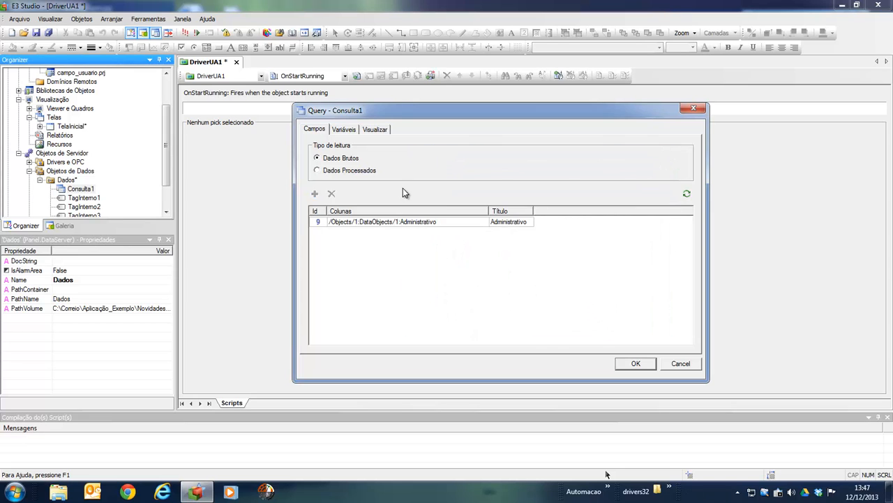
- Set Consulta1's StartTime variable to 01/12/2013 and EndTime to 09/12/2013
click(343, 129)
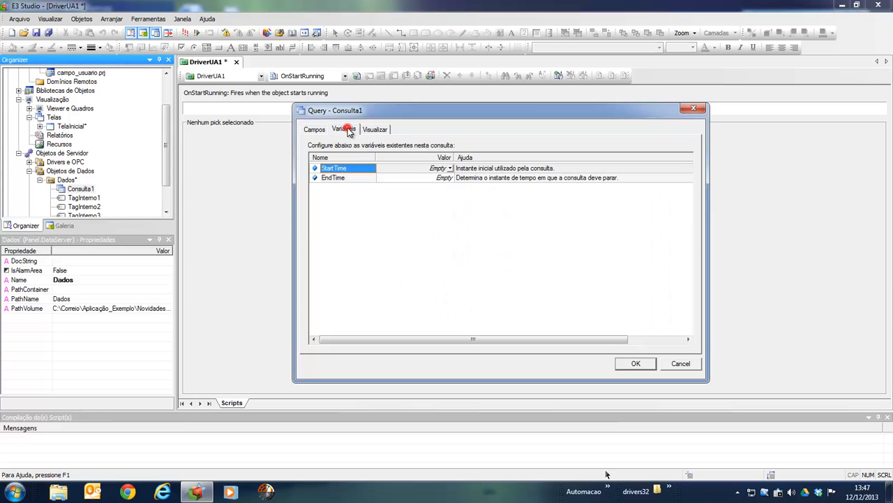
click(400, 169)
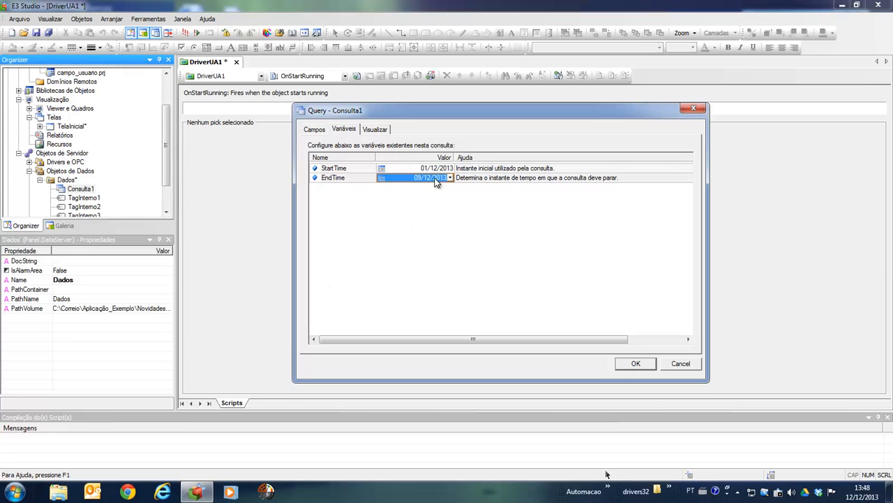
click(439, 178)
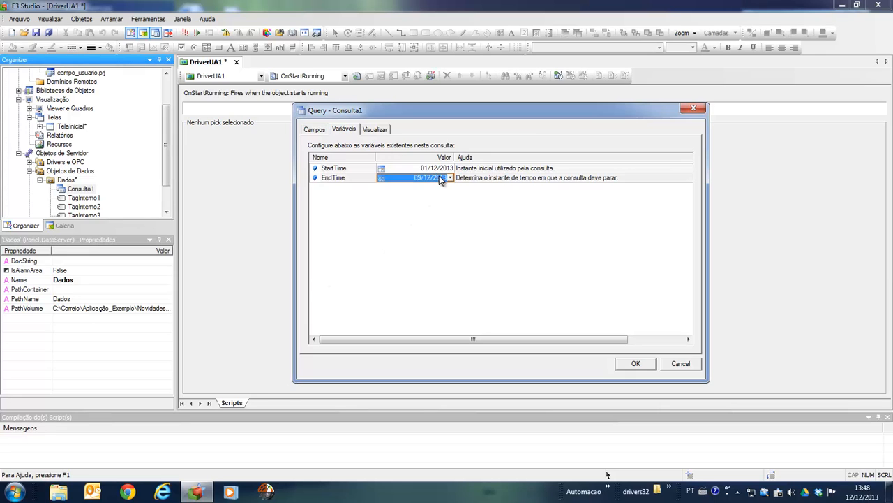
- Run the preview of Consulta1, widen the E3TimeStamp column and look through the returned records
click(375, 130)
click(315, 148)
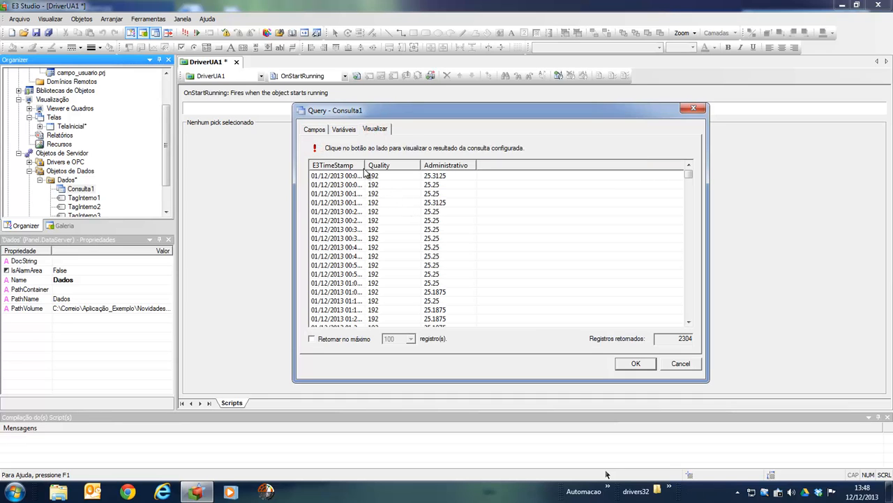
drag(364, 165, 378, 166)
mouse_move(691, 178)
mouse_down()
mouse_move(692, 318)
mouse_move(688, 171)
mouse_up()
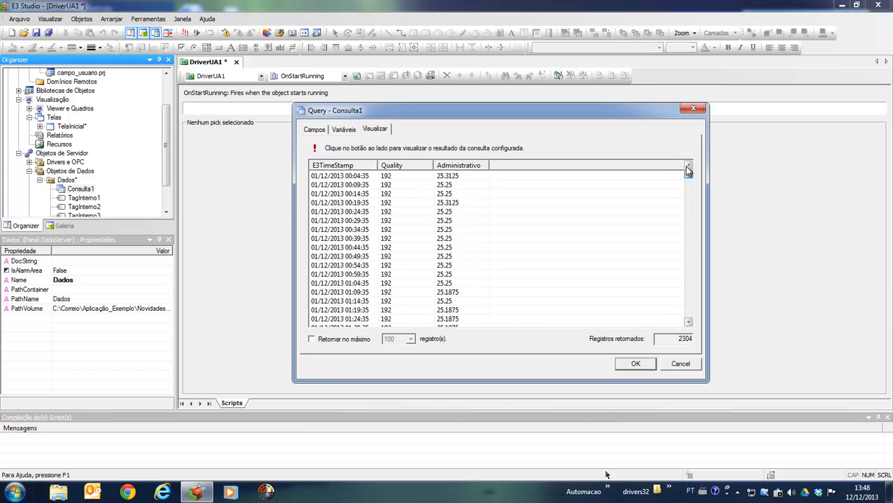
- Change Consulta1's reading type to Dados Processados and set the Administrativo field's function to Maximum
click(314, 129)
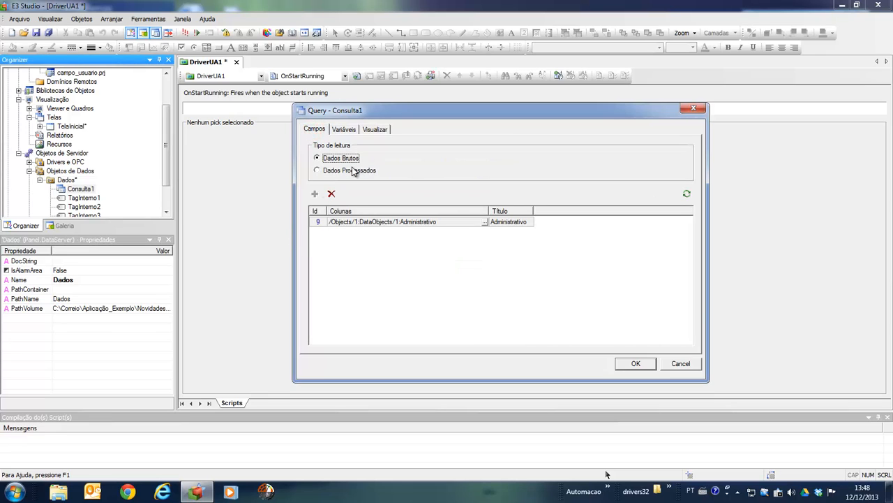
click(336, 174)
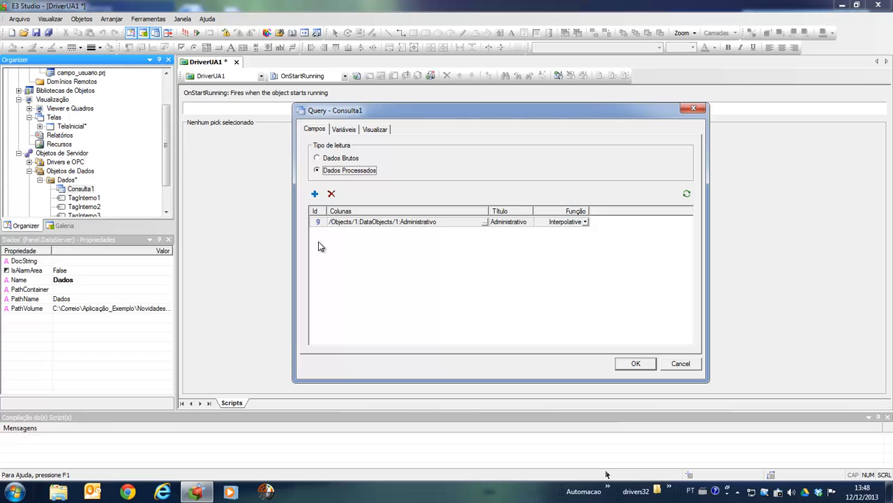
click(586, 222)
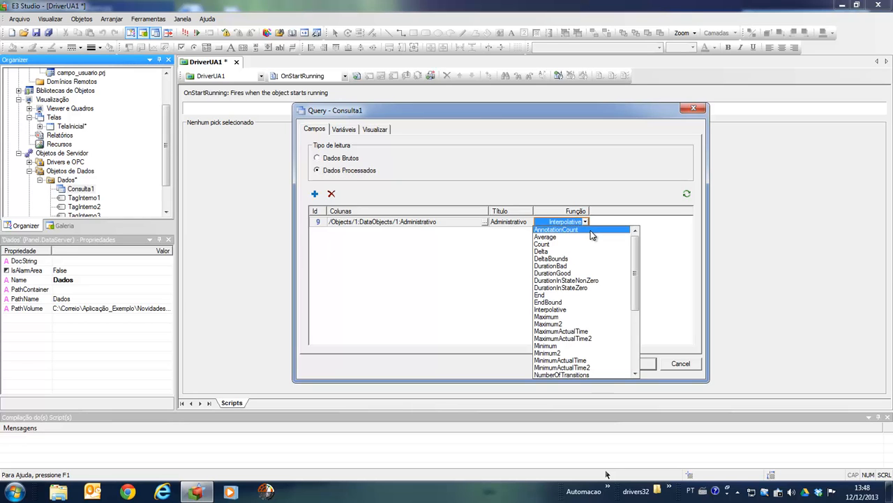
click(558, 324)
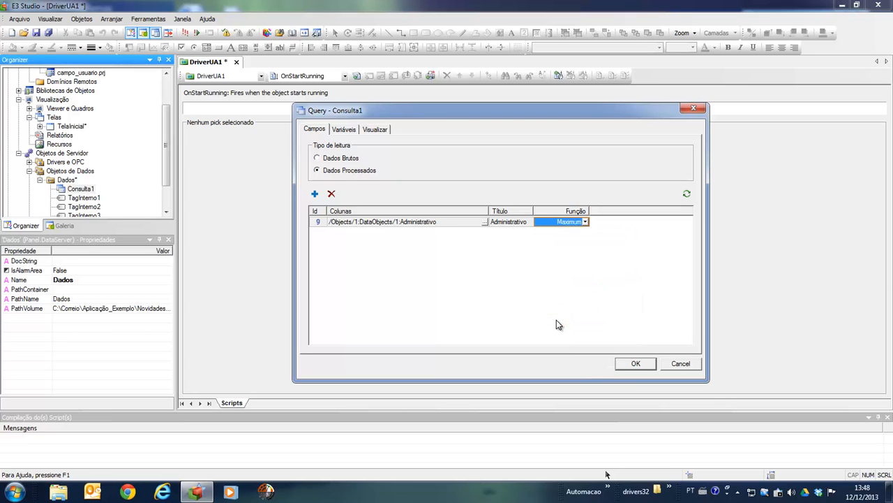
- Run the preview of Consulta1 with a TimeInterval of 86400 and review the query's TimeInterval variable
click(376, 130)
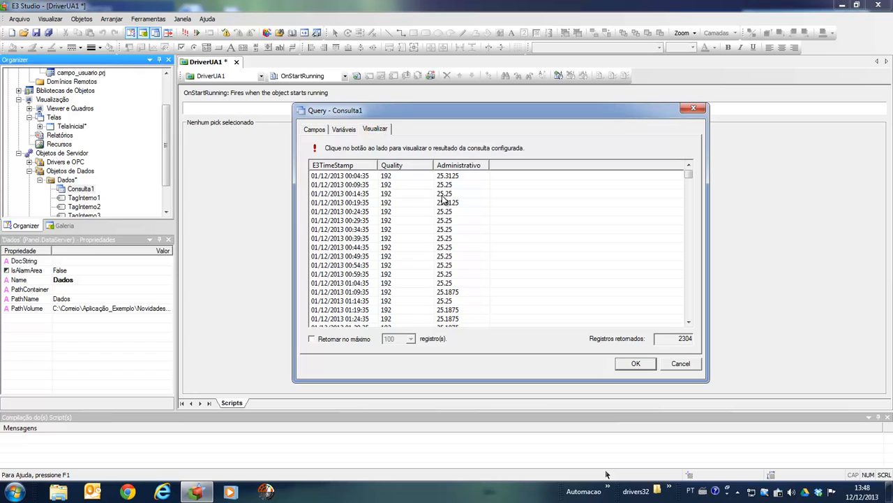
click(316, 149)
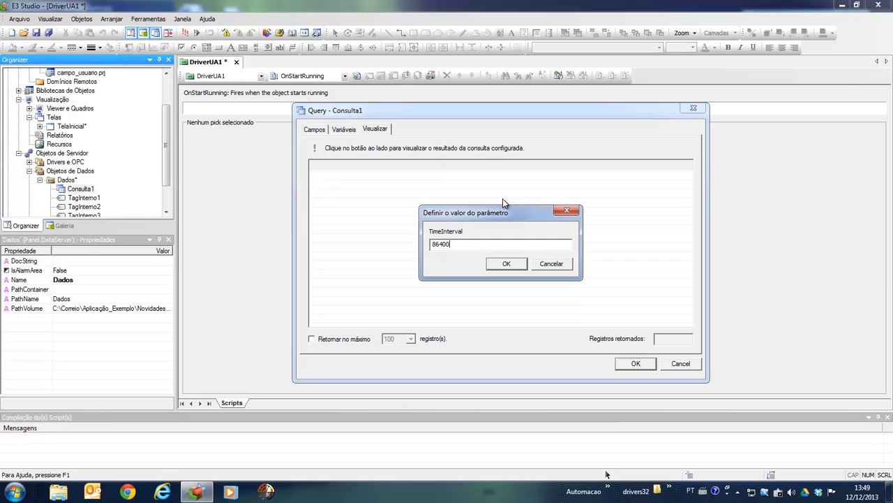
click(508, 264)
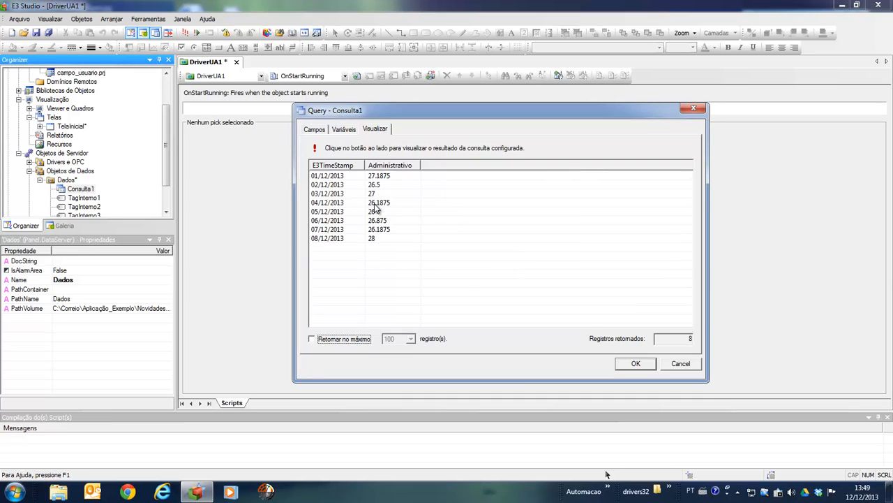
click(342, 131)
click(414, 188)
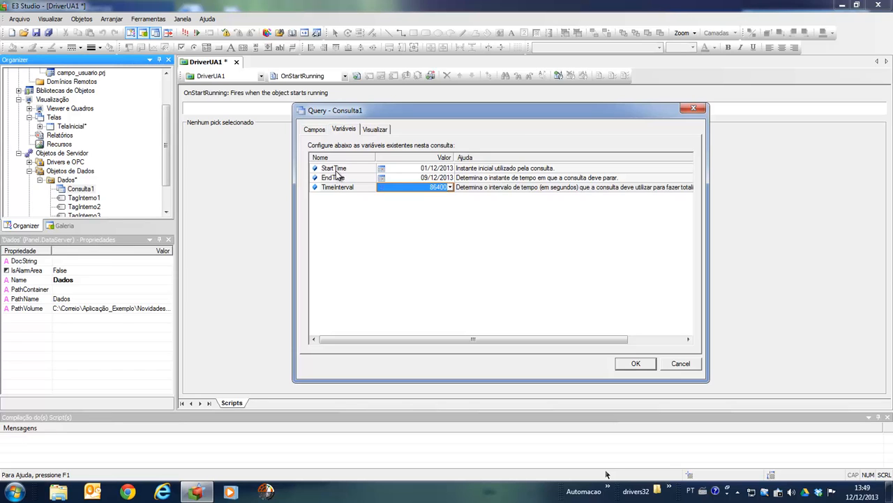
- Add the Administrativo tag to Consulta1 as a second field and set its function to Average
click(323, 130)
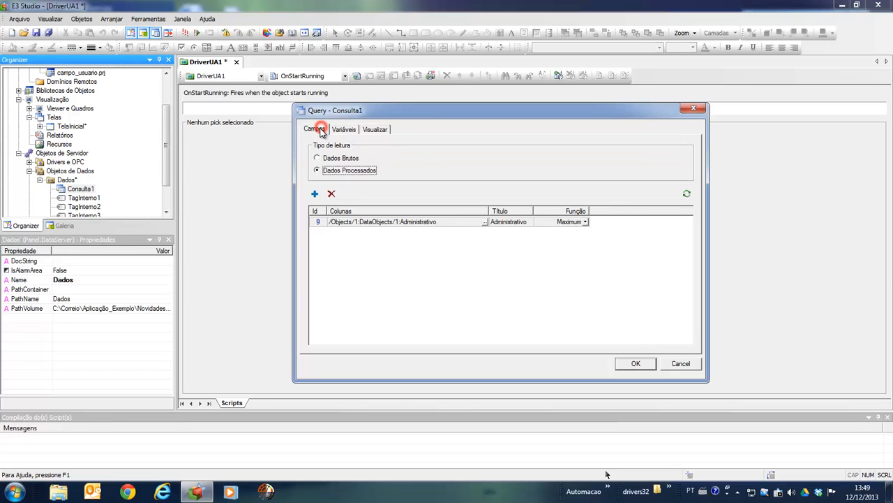
click(315, 194)
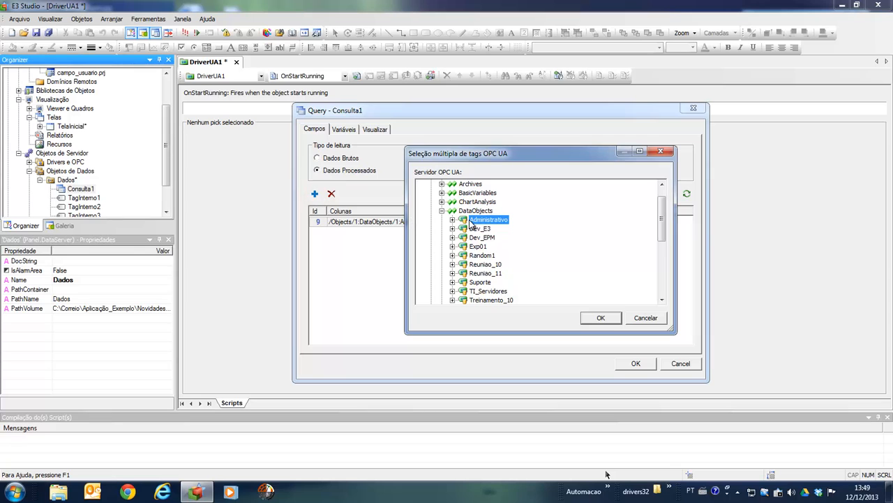
click(596, 318)
click(585, 231)
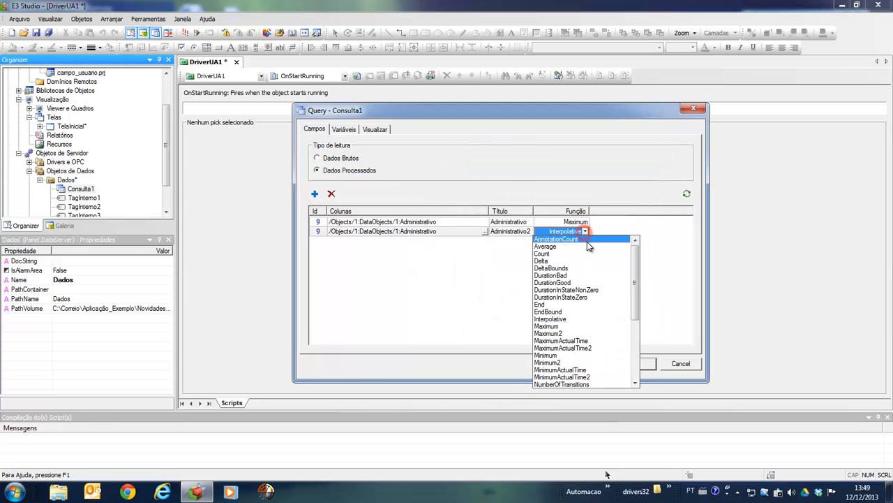
click(562, 248)
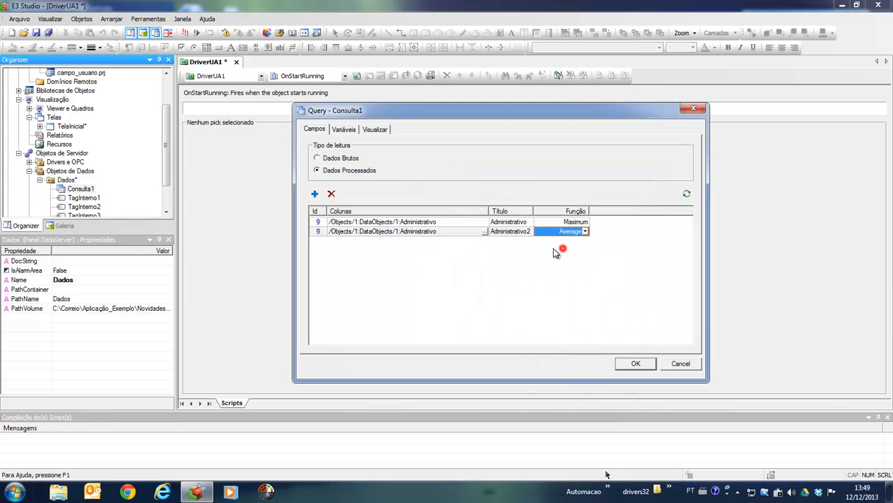
- Add the Administrativo tag as a third field with the Maximum function and accept the Consulta1 query configuration
click(314, 193)
click(597, 318)
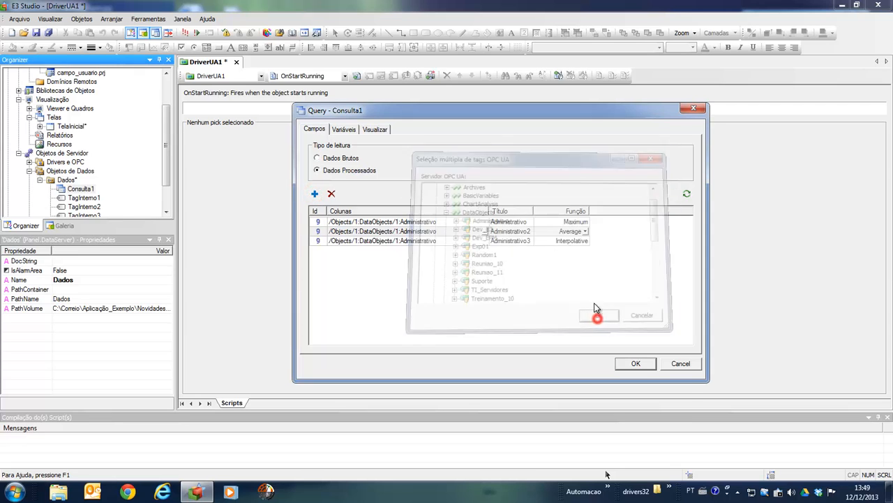
click(585, 241)
click(585, 241)
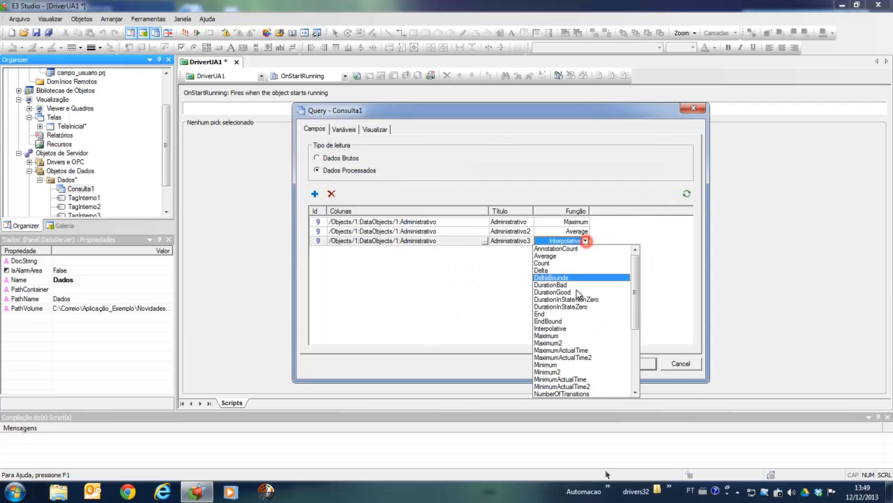
click(553, 336)
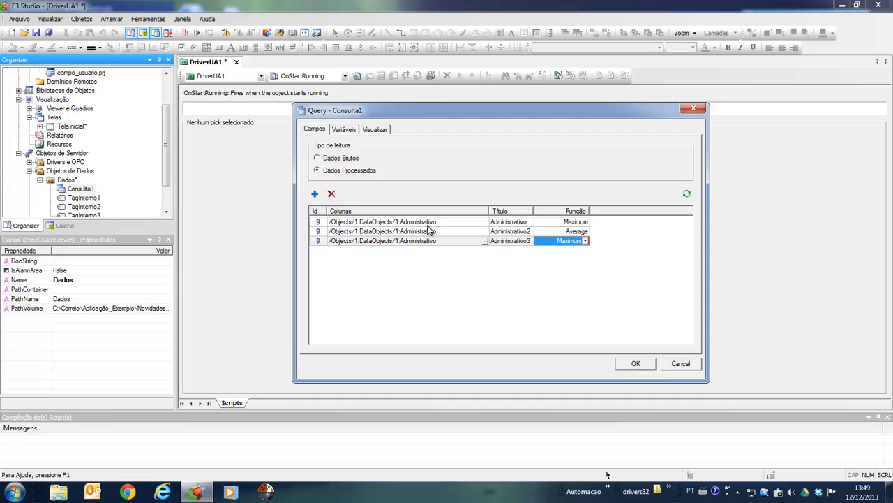
click(375, 129)
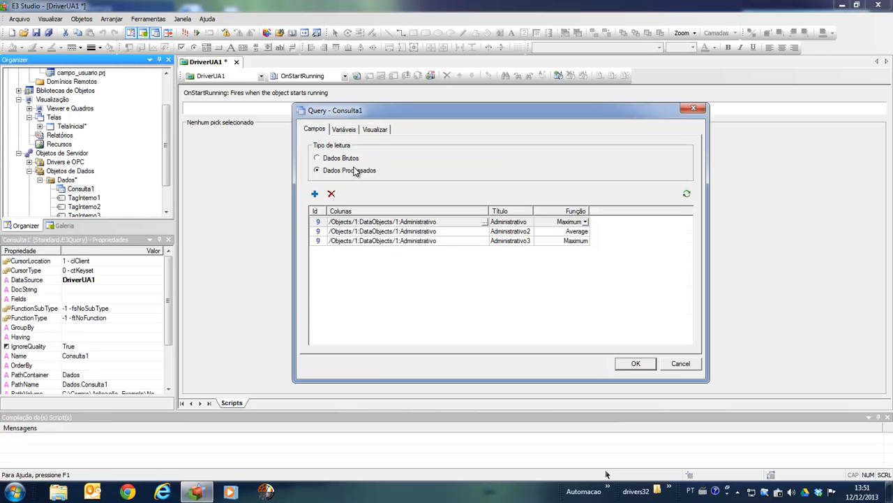
click(633, 362)
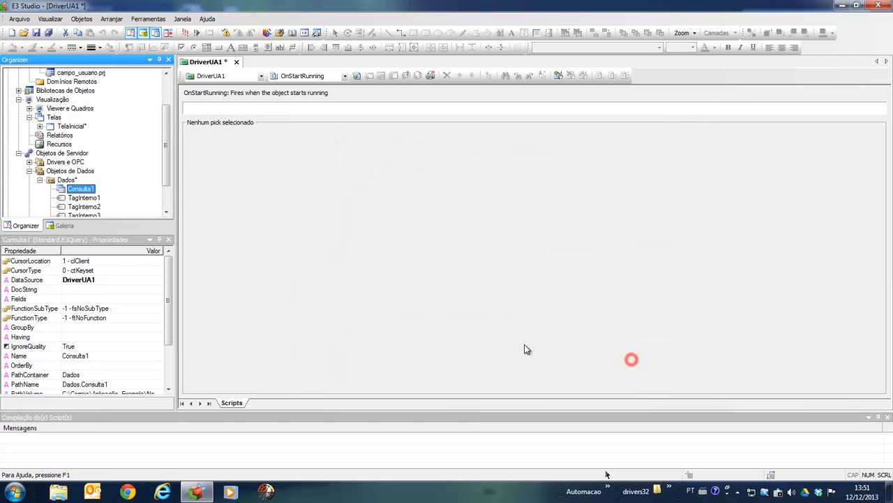
- Examine Consulta1's OPC UA properties and open the options of its QueryType property
click(77, 190)
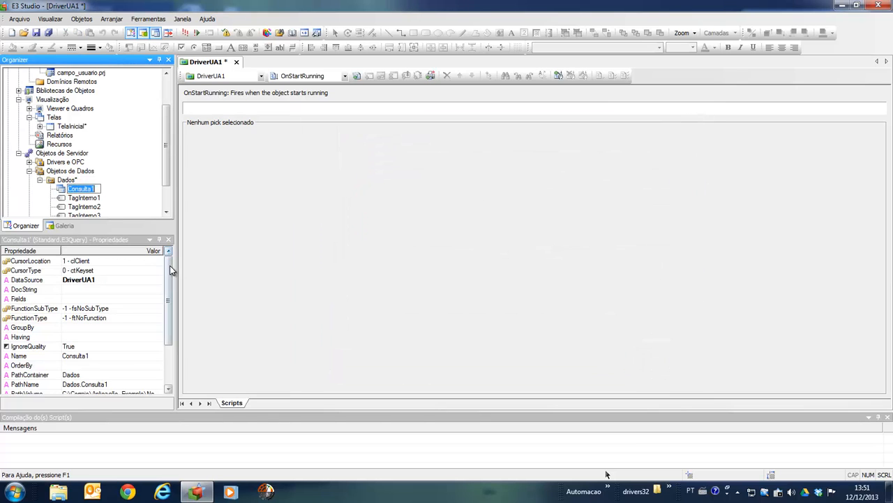
drag(170, 265, 165, 338)
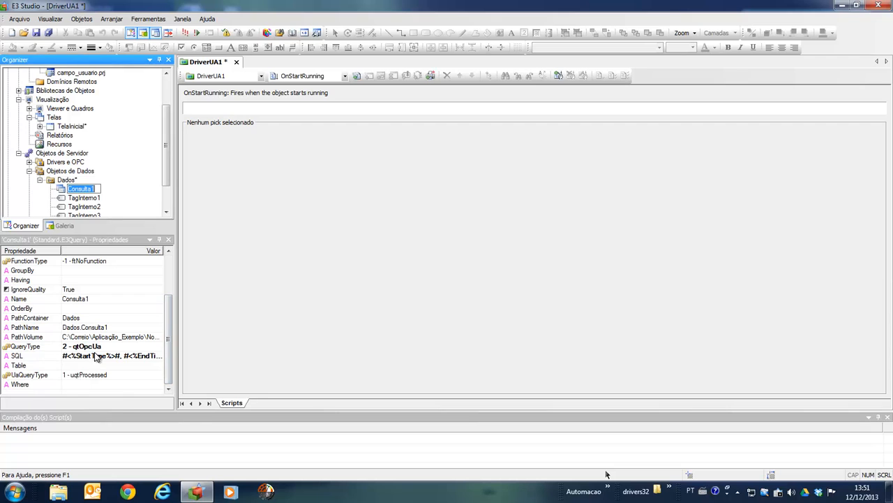
click(158, 347)
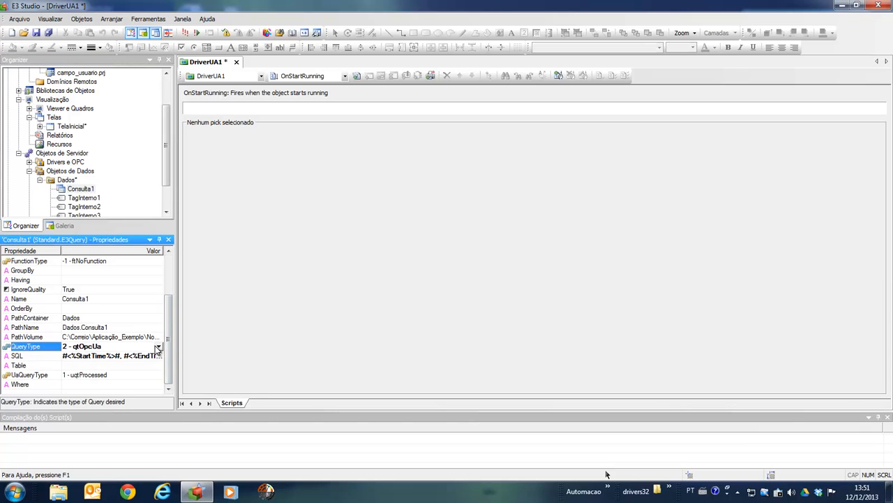
click(159, 348)
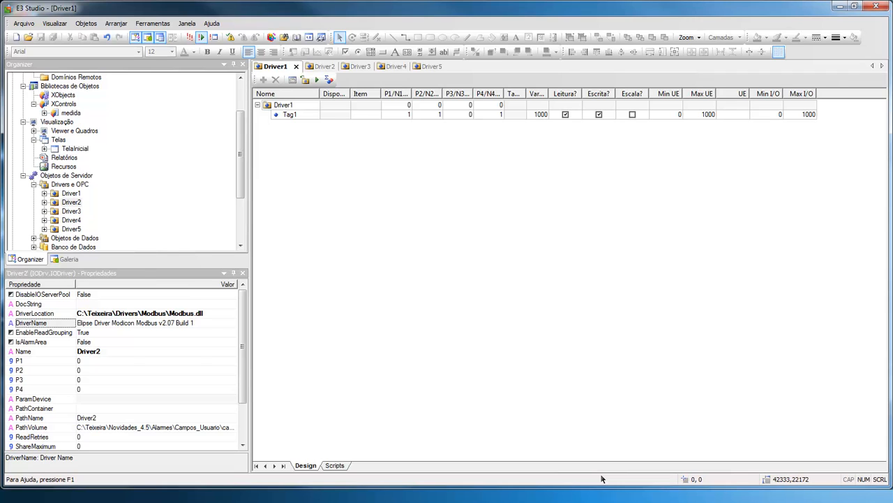
- Check the running IOServer.exe processes in Windows Task Manager and minimize it
key(ctrl+shift+Escape)
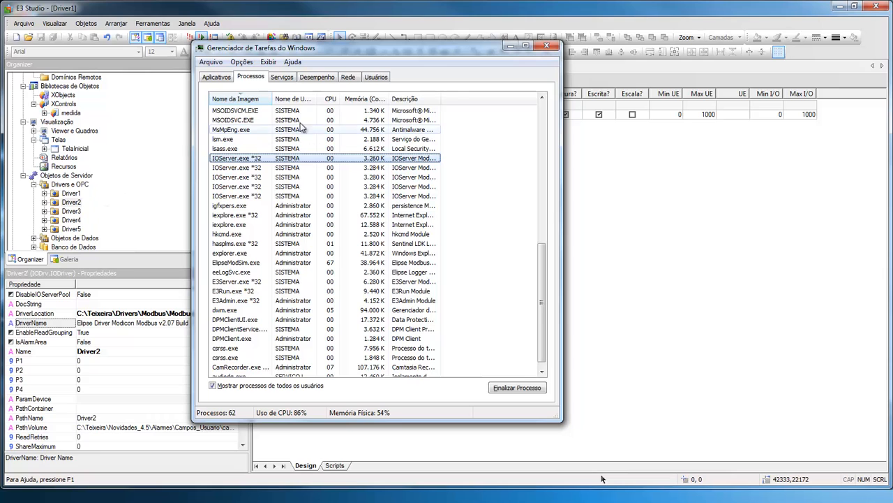
click(508, 47)
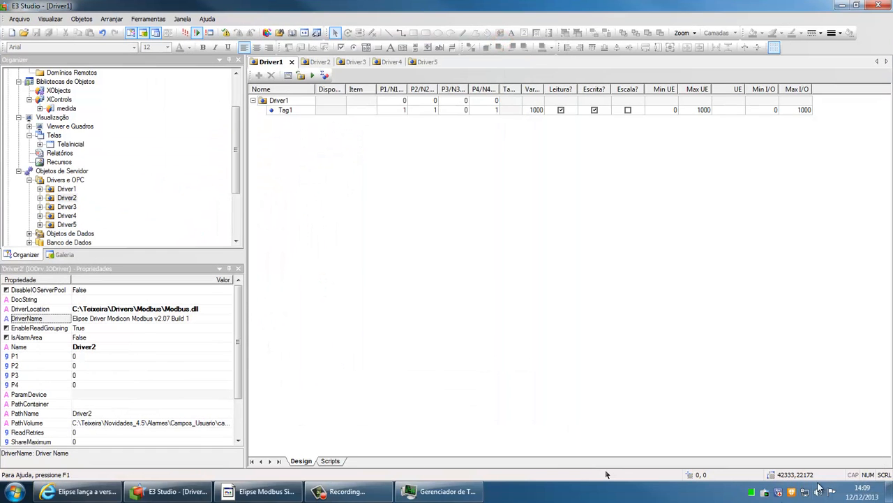
- Open the domain options from E3 Admin and set Pool Habilitado to True for the IOServer process pool
right_click(764, 493)
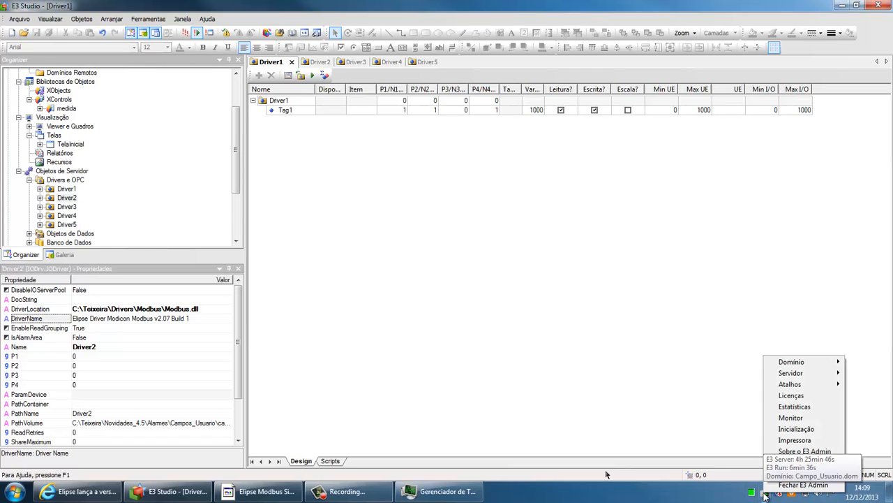
mouse_move(798, 364)
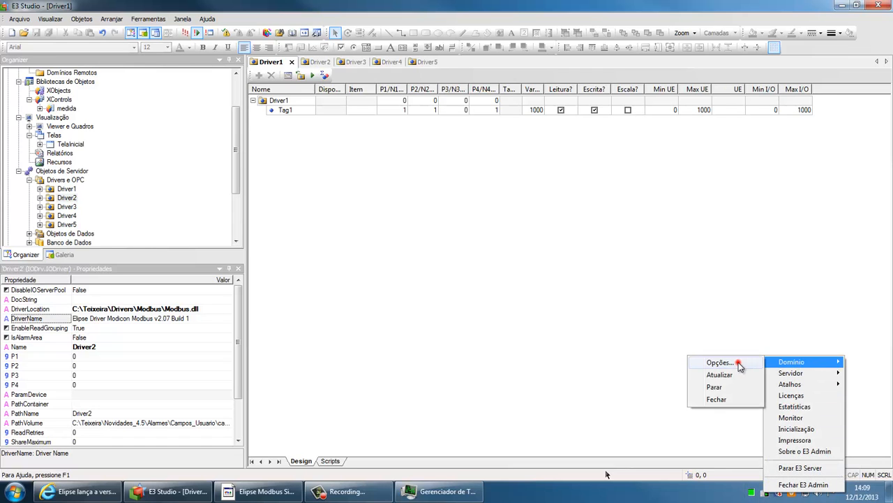
click(736, 362)
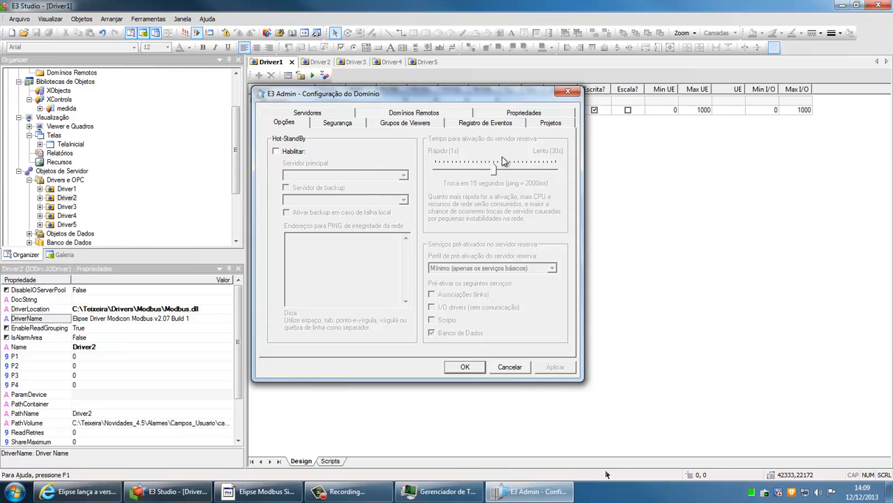
click(532, 116)
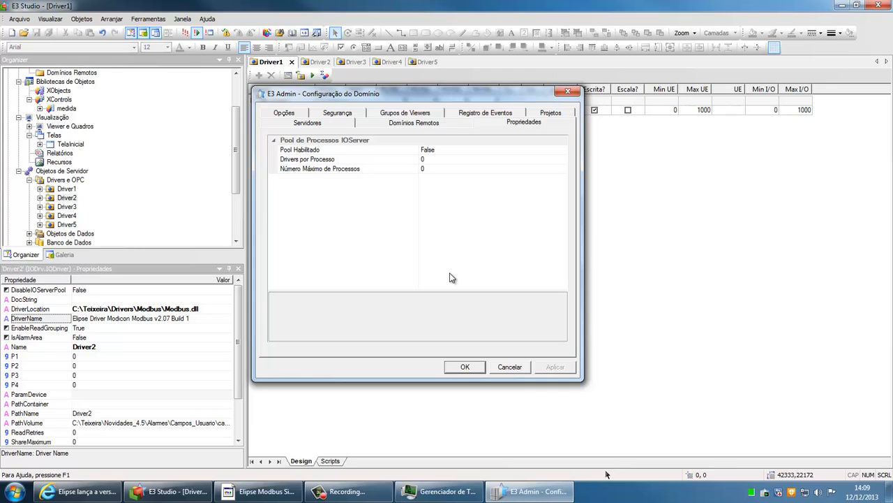
click(456, 149)
click(562, 150)
click(446, 160)
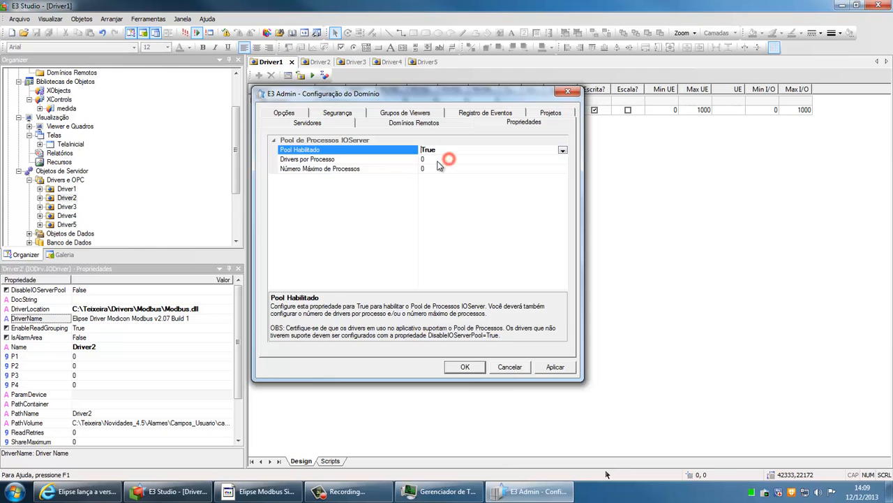
- Set the IOServer pool's Número Máximo de Processos to 2 and apply the domain configuration
click(426, 160)
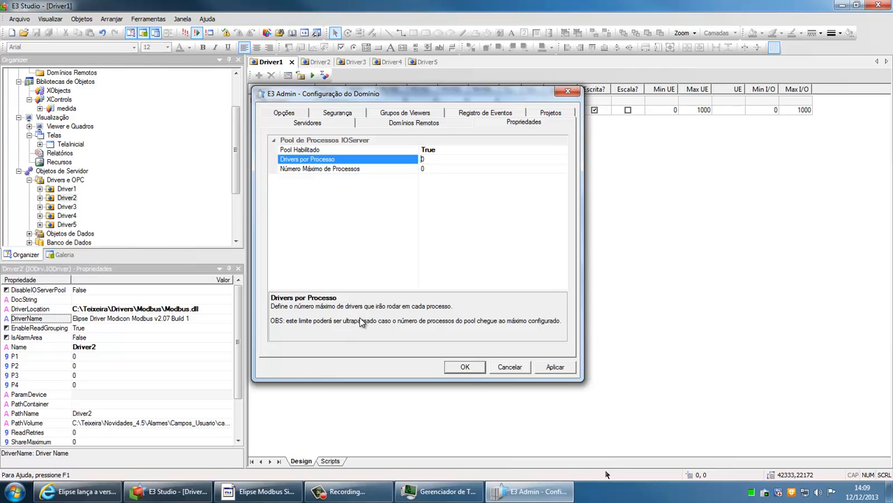
click(436, 168)
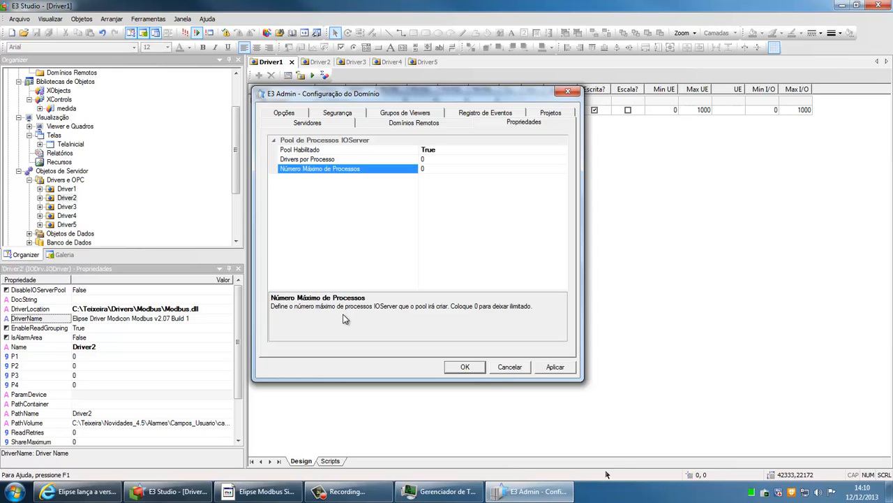
text(2)
click(554, 367)
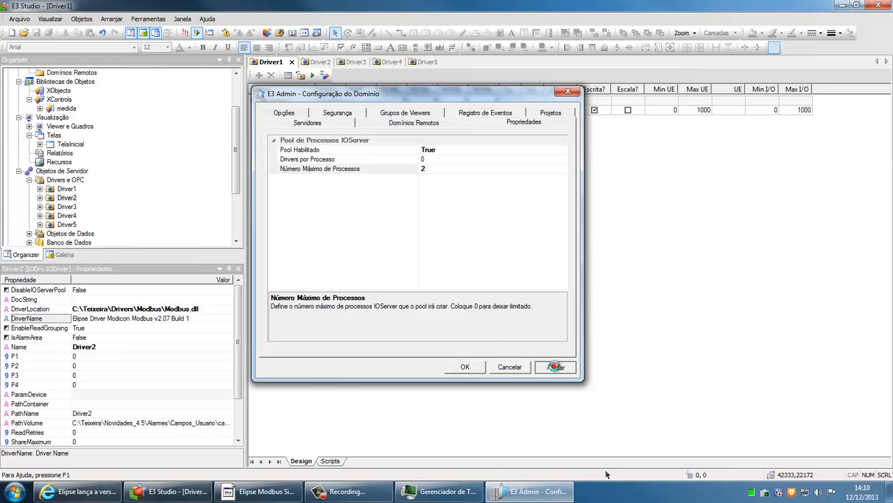
click(465, 367)
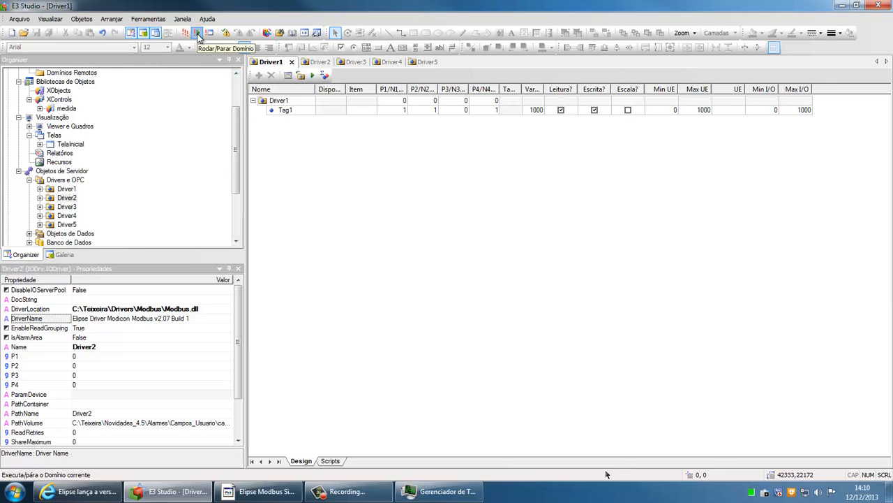
- Return to Windows Task Manager and examine the IOServer.exe processes running with the pool enabled
click(427, 493)
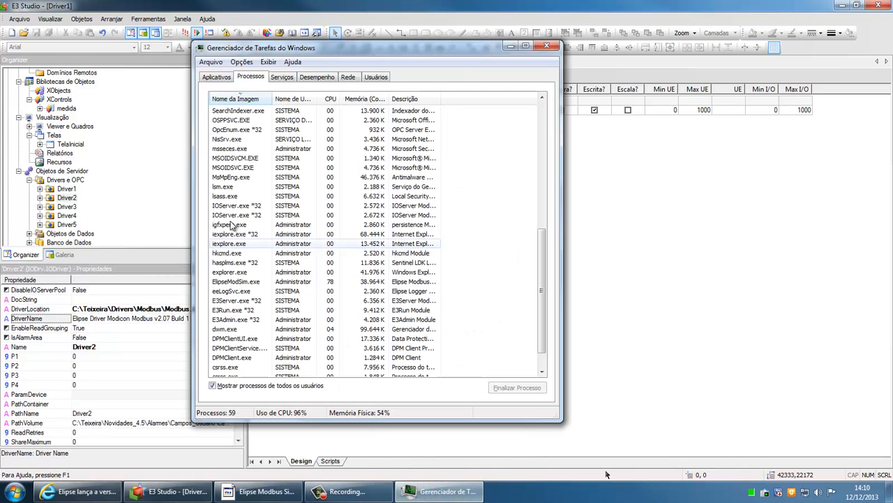
click(286, 215)
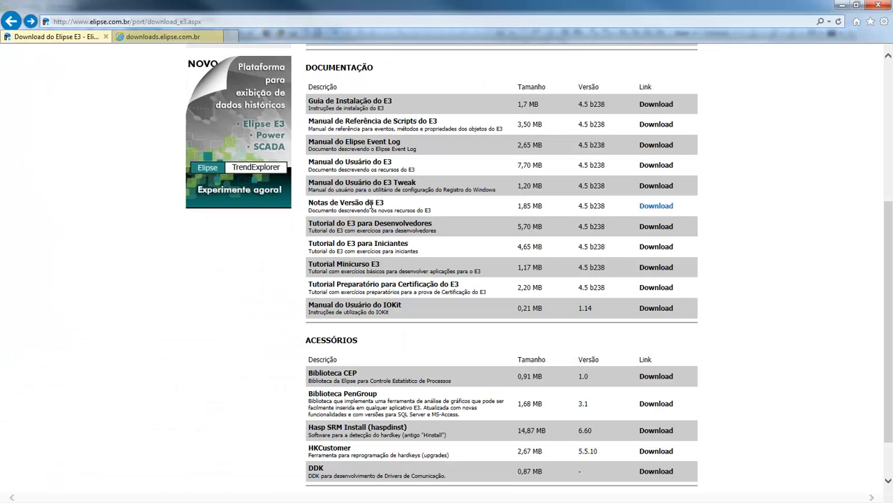
- Show the E3 release notes PDF, Notas de Versão do E3, in the browser
click(175, 36)
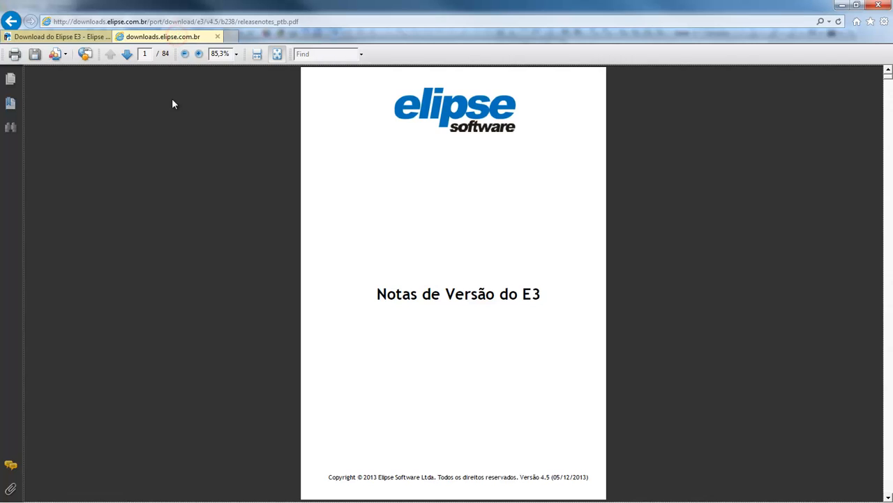